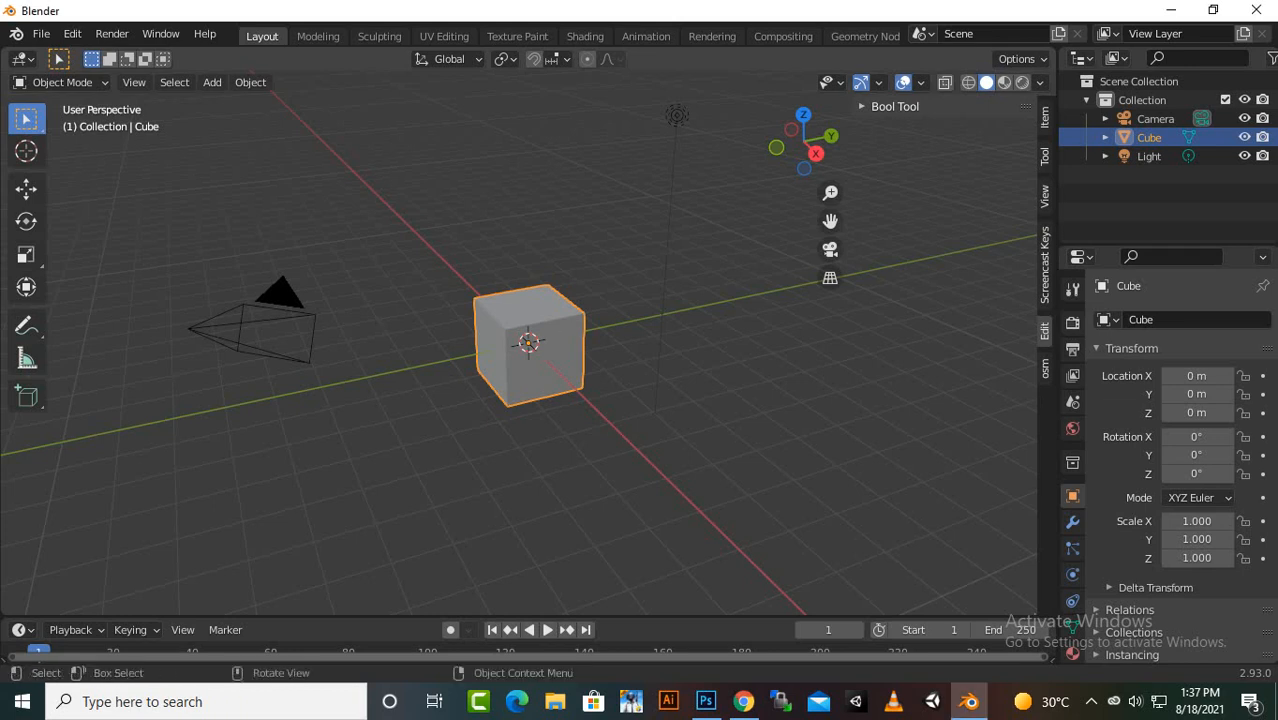
- Delete the default cube and the camera from the scene
{"action": "key", "text": "Tab"}
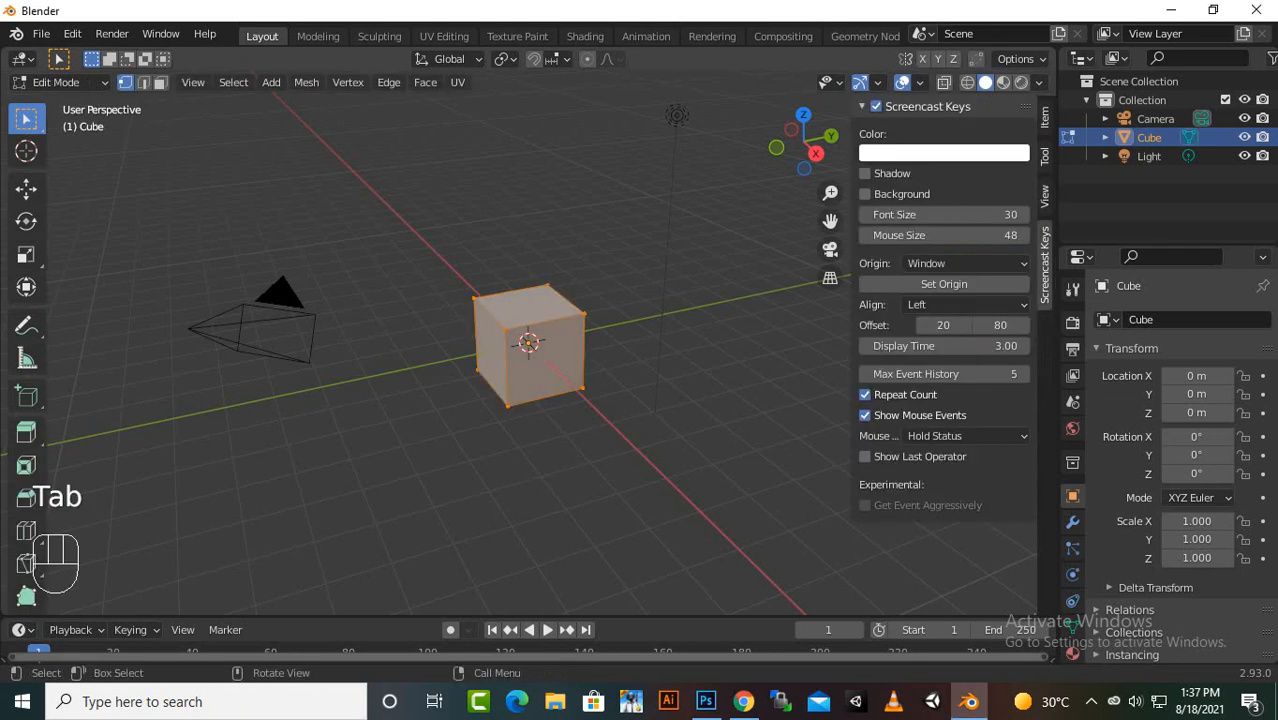
{"action": "key", "text": "Tab"}
{"action": "key", "text": "Delete"}
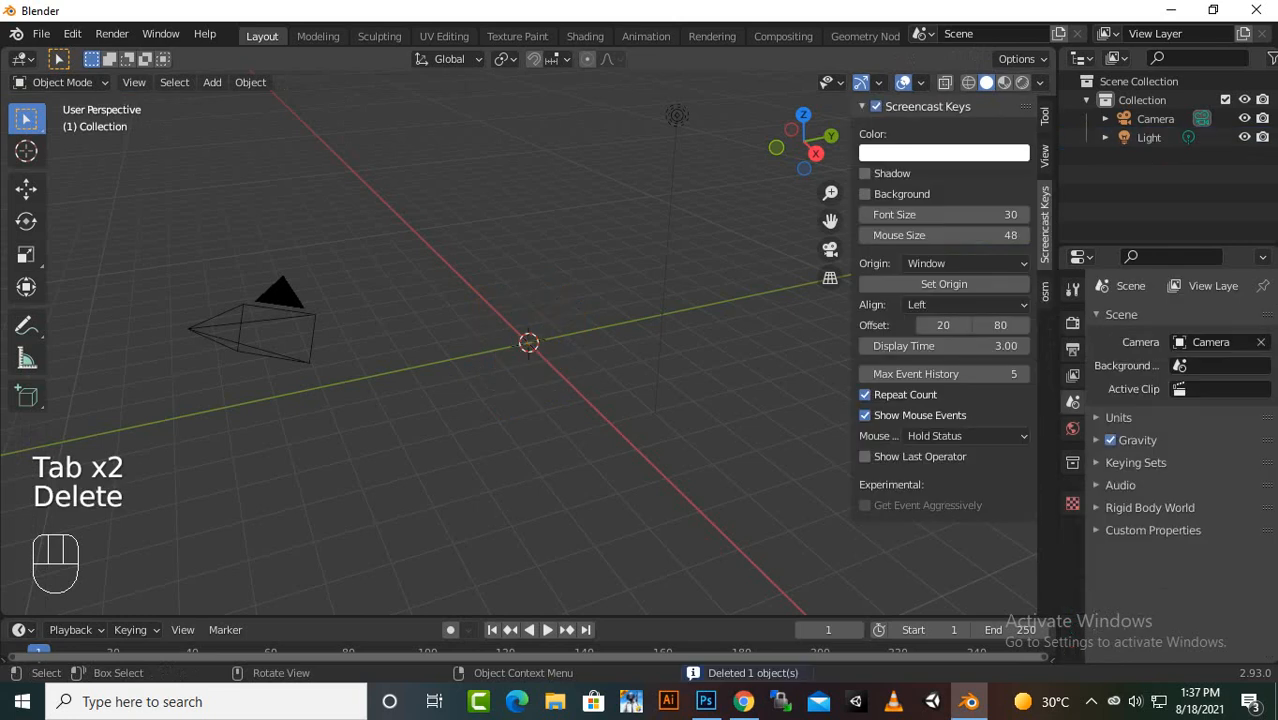
{"action": "left_click", "coordinate": [255, 325]}
{"action": "key", "text": "Delete"}
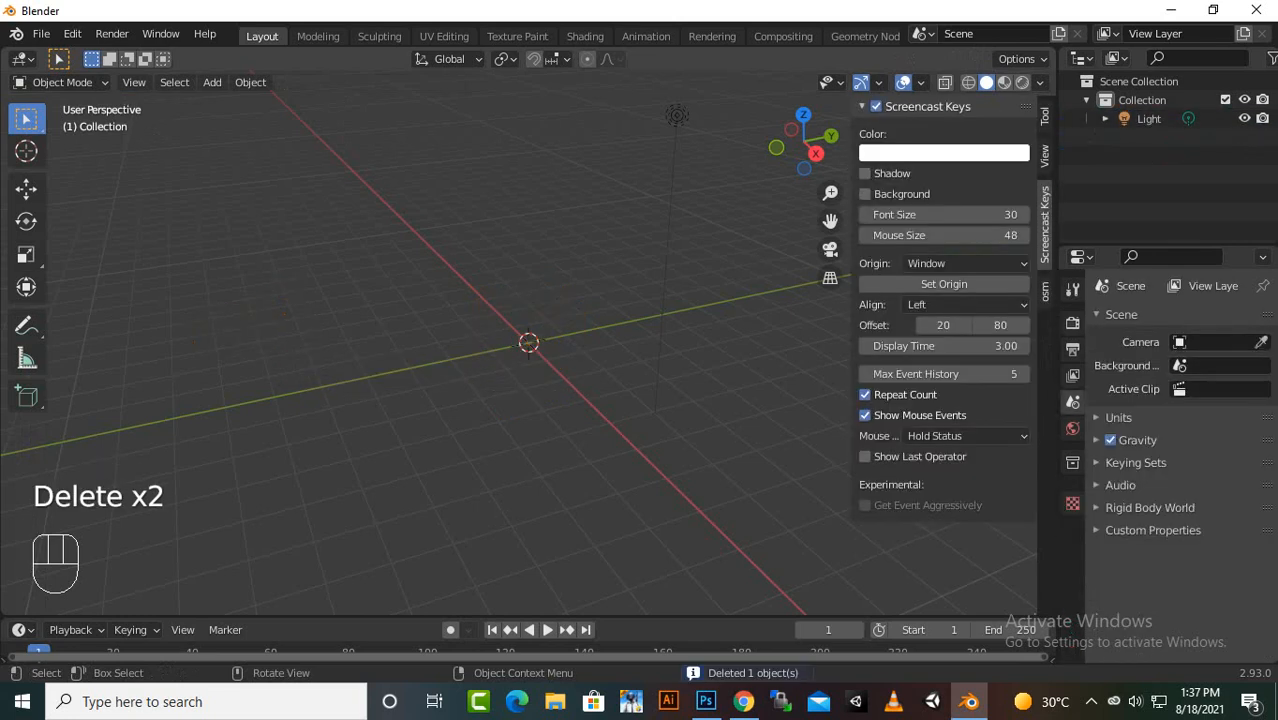
- Add a Grid mesh at the scene's origin
{"action": "right_click", "coordinate": [450, 228]}
{"action": "key", "text": "shift+a"}
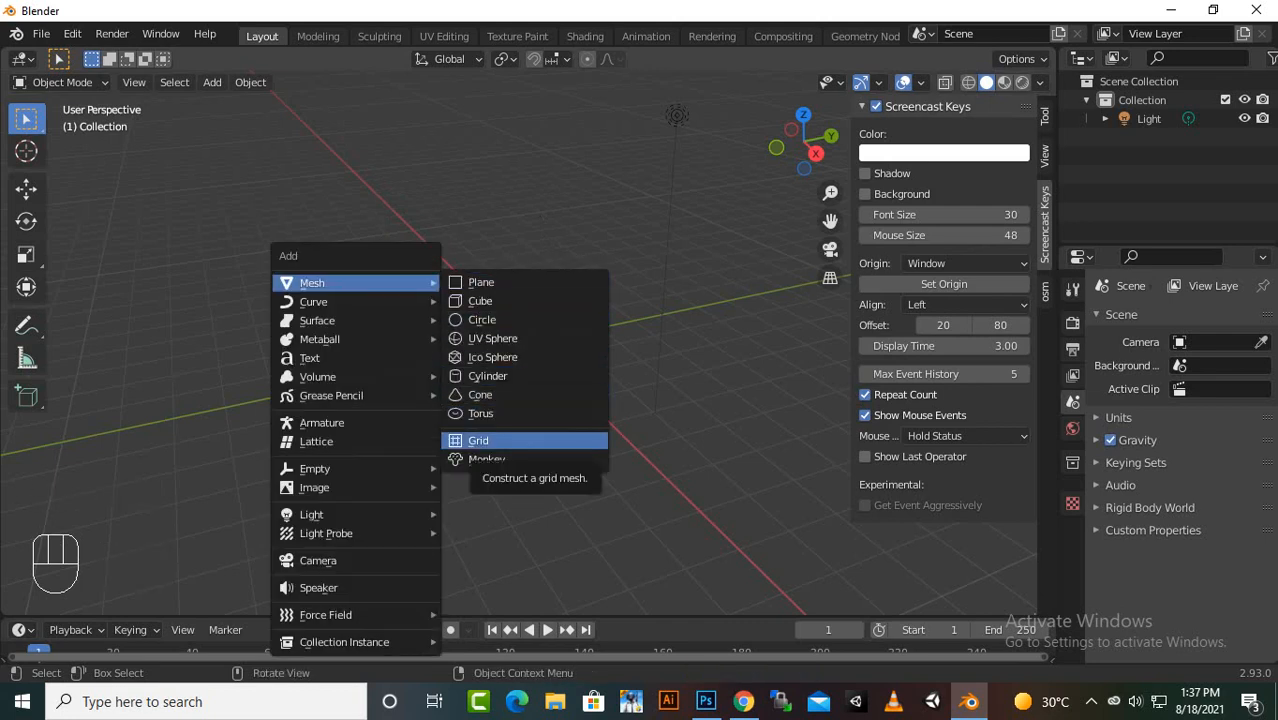
{"action": "left_click", "coordinate": [520, 440]}
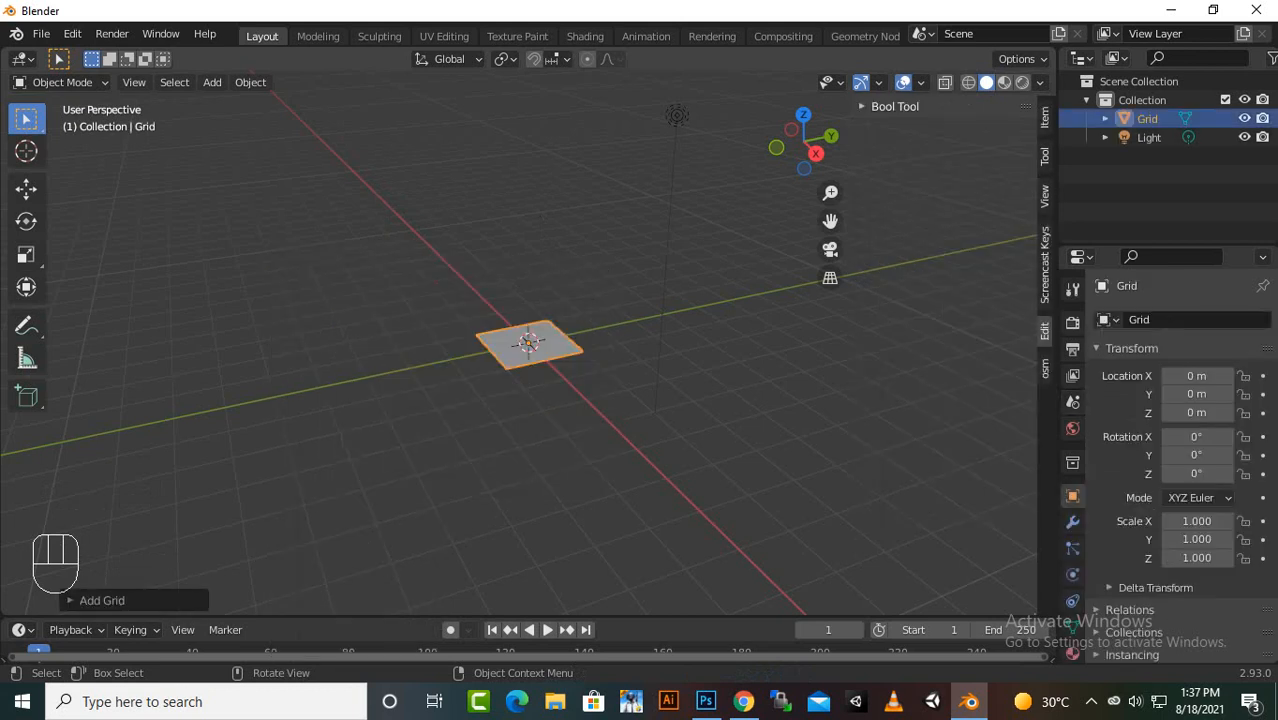
- Set the new grid's X Subdivisions and Y Subdivisions to 50 each
{"action": "scroll", "coordinate": [528, 343], "scroll_direction": "up", "scroll_amount": 7}
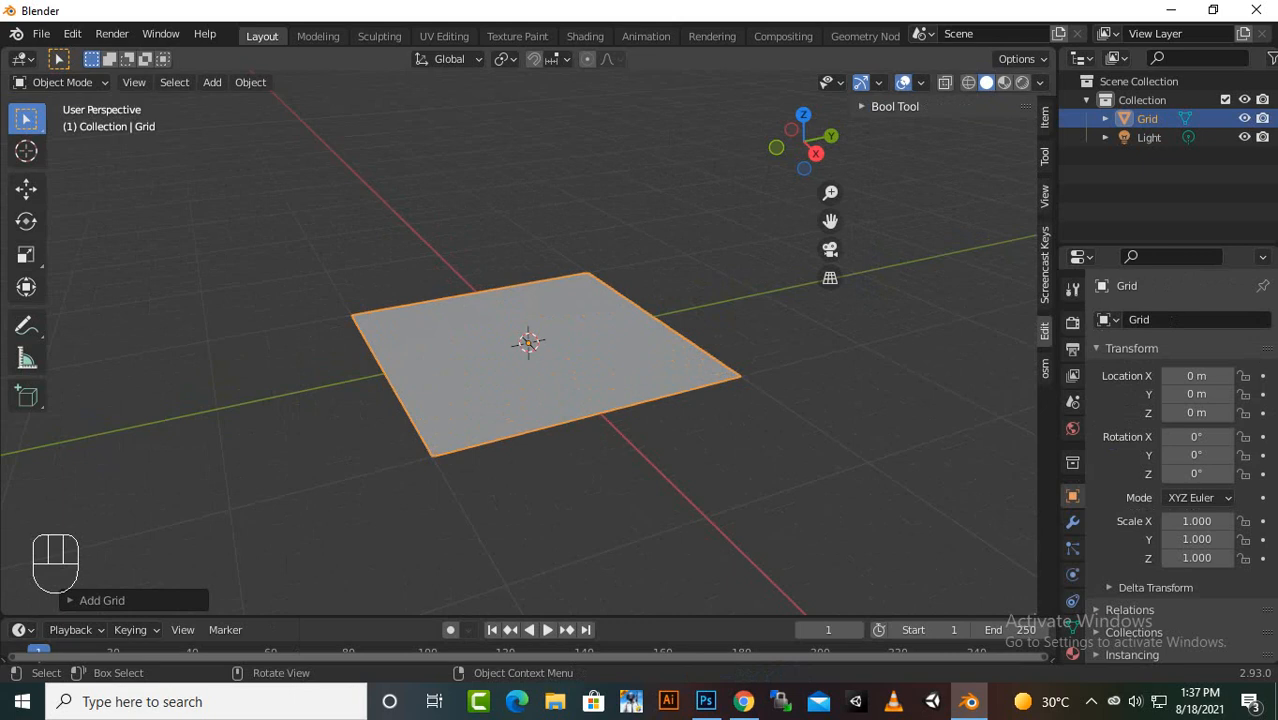
{"action": "left_click", "coordinate": [101, 600]}
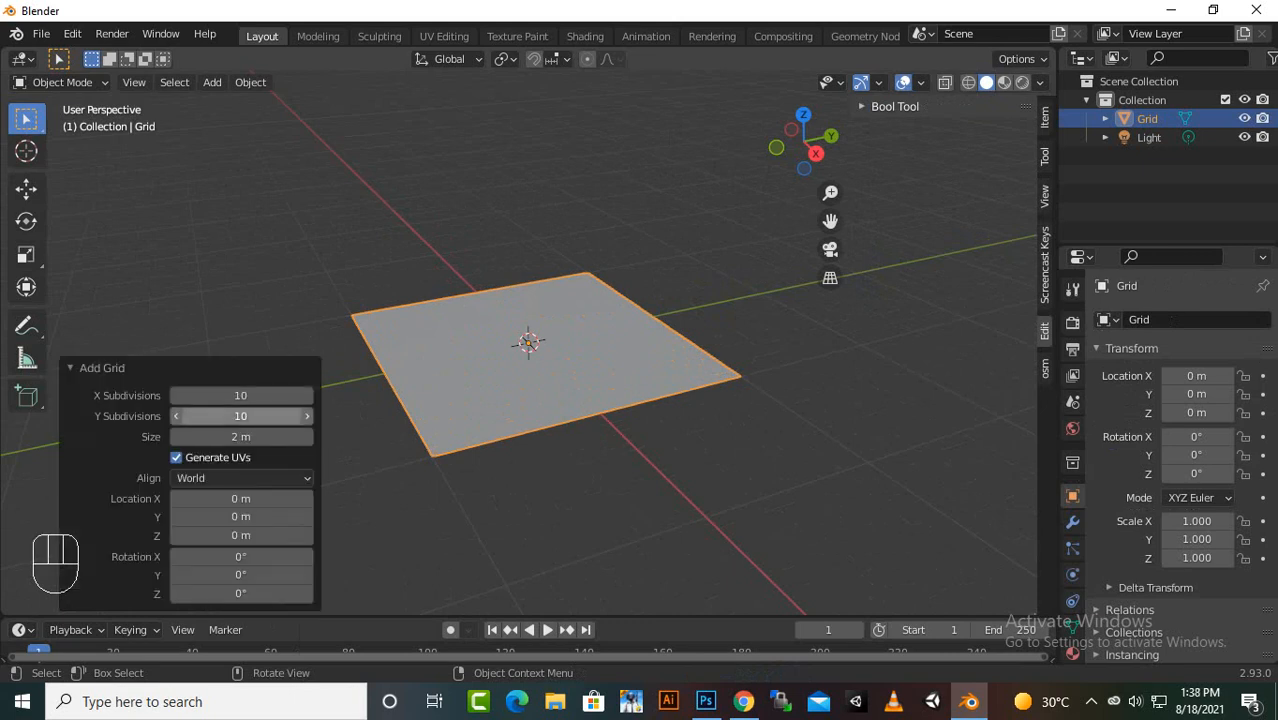
{"action": "left_click", "coordinate": [240, 395]}
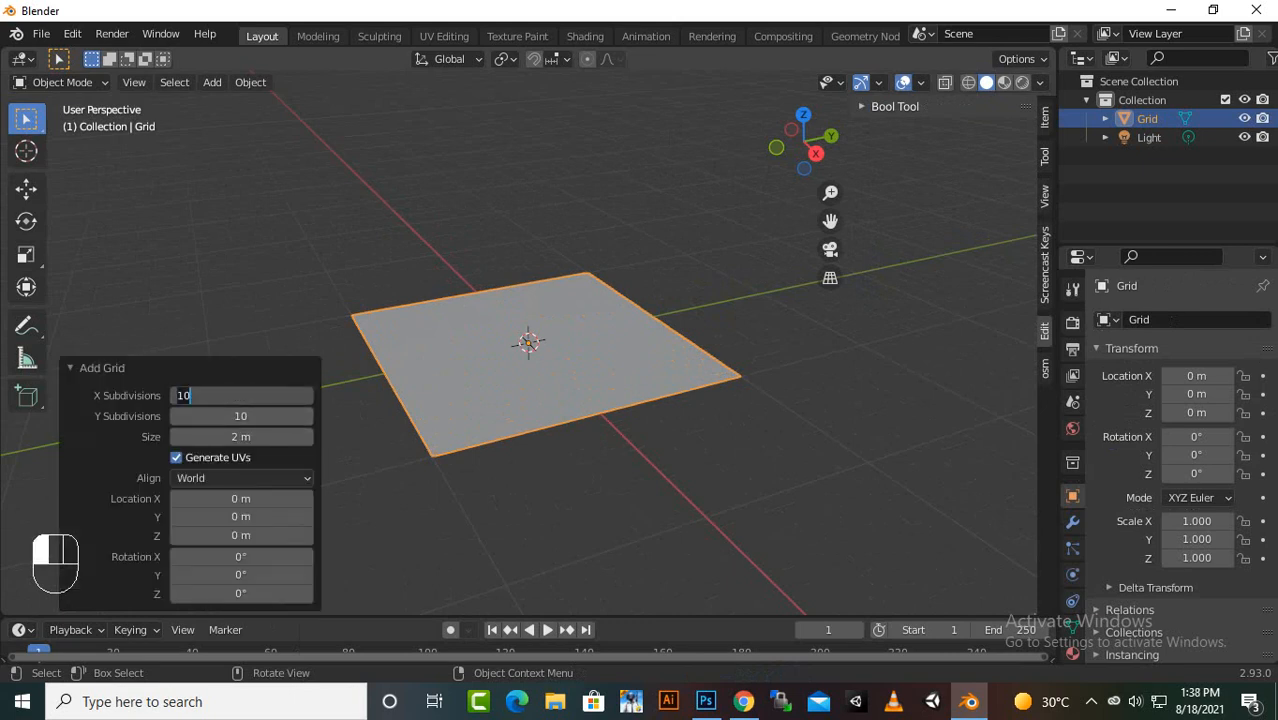
{"action": "type", "text": "0"}
{"action": "key", "text": "BackSpace"}
{"action": "type", "text": "50"}
{"action": "key", "text": "Return"}
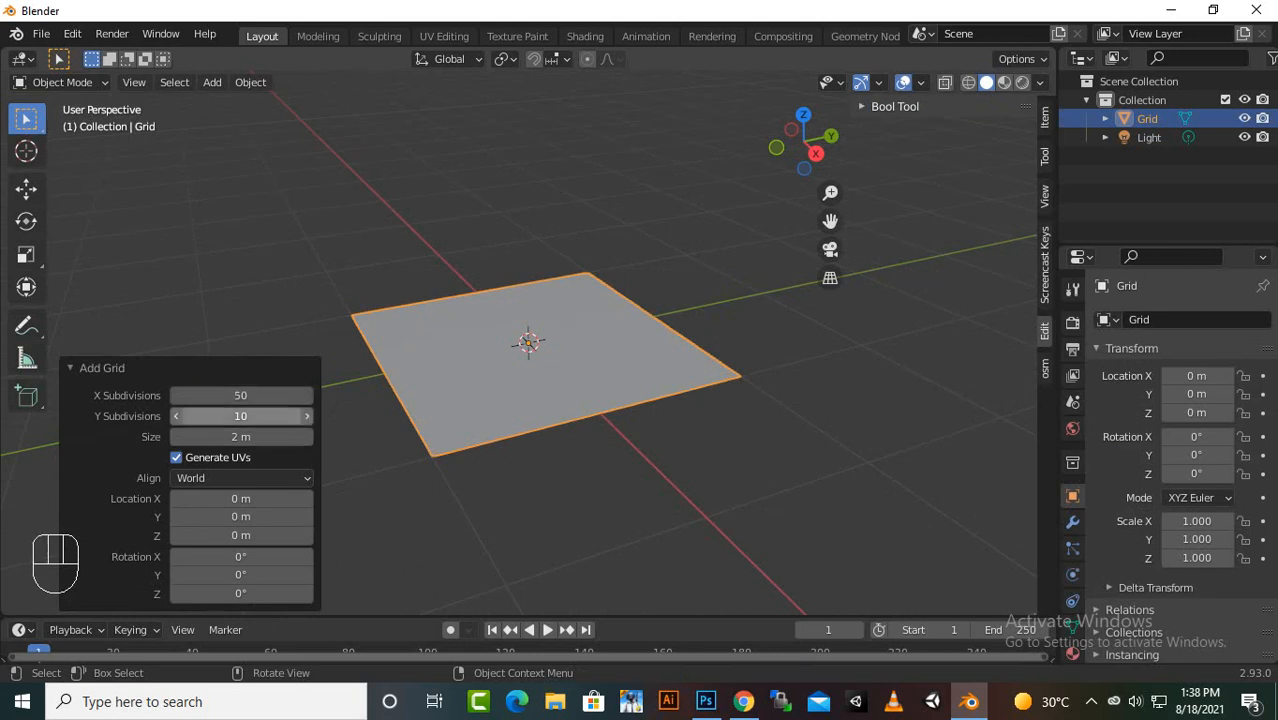
{"action": "left_click", "coordinate": [240, 416]}
{"action": "type", "text": "50"}
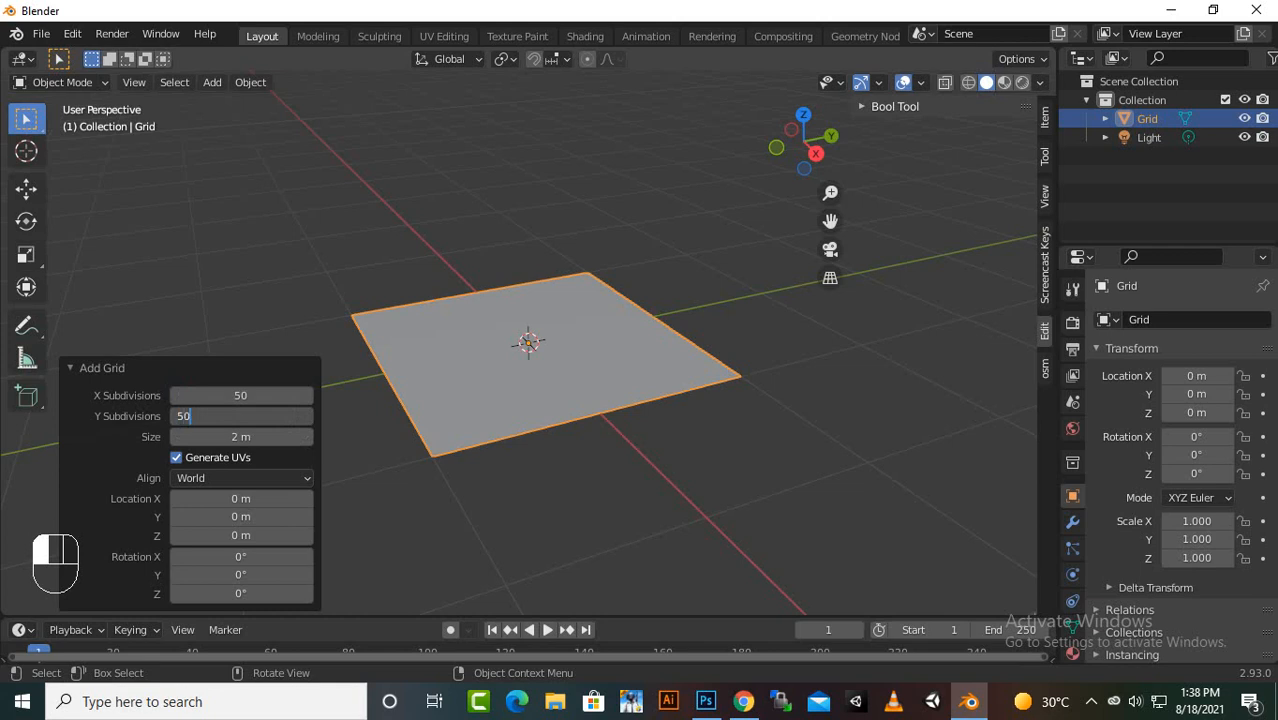
{"action": "left_click", "coordinate": [540, 365]}
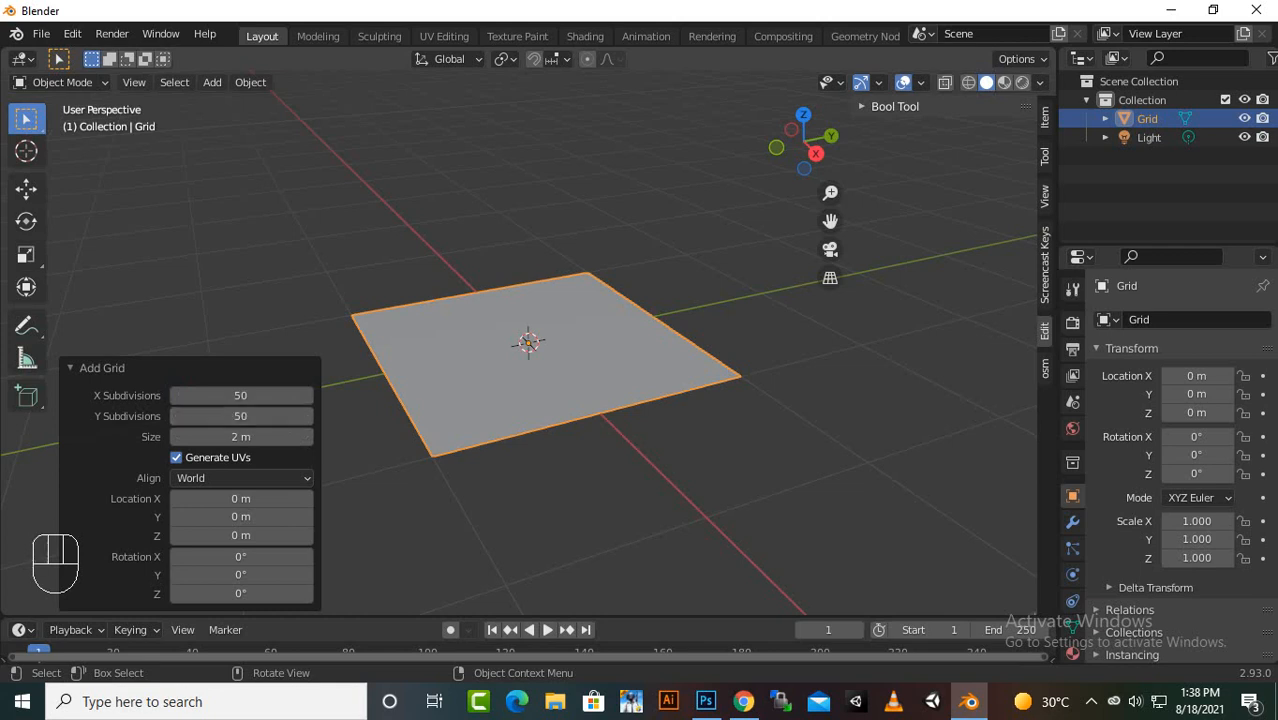
- Select a single vertex near the grid's centre in Edit Mode and enable proportional editing
{"action": "left_click", "coordinate": [540, 365]}
{"action": "key", "text": "Tab"}
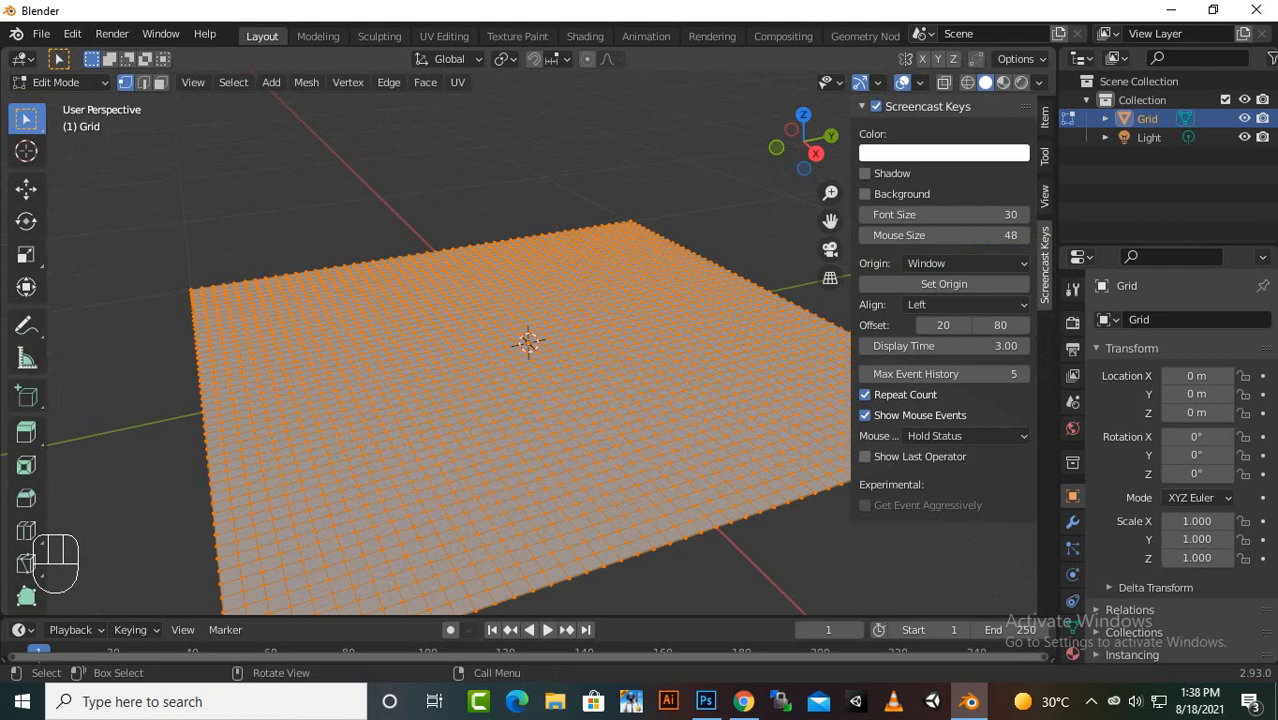
{"action": "left_click", "coordinate": [555, 320]}
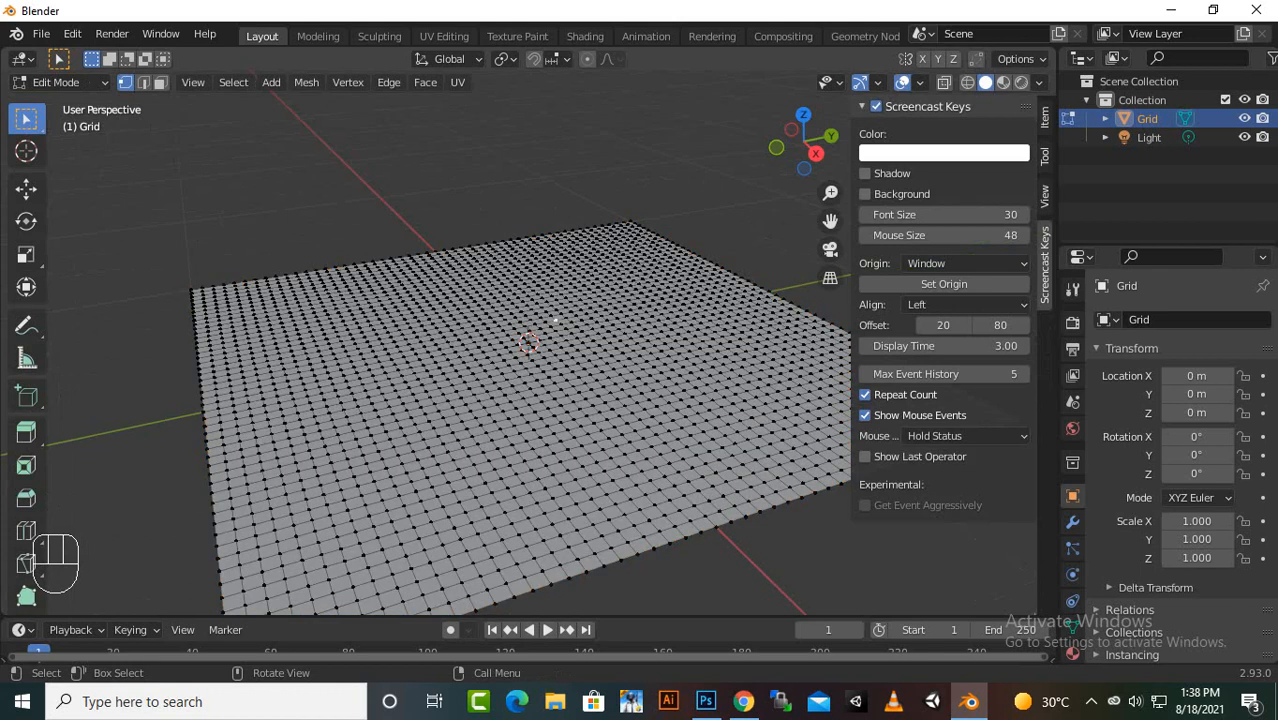
{"action": "key", "text": "o"}
{"action": "left_click", "coordinate": [587, 58]}
- Raise the selected vertex about 0.34 m along Z with Smooth falloff and a proportional size of about 0.39
{"action": "key", "text": "g"}
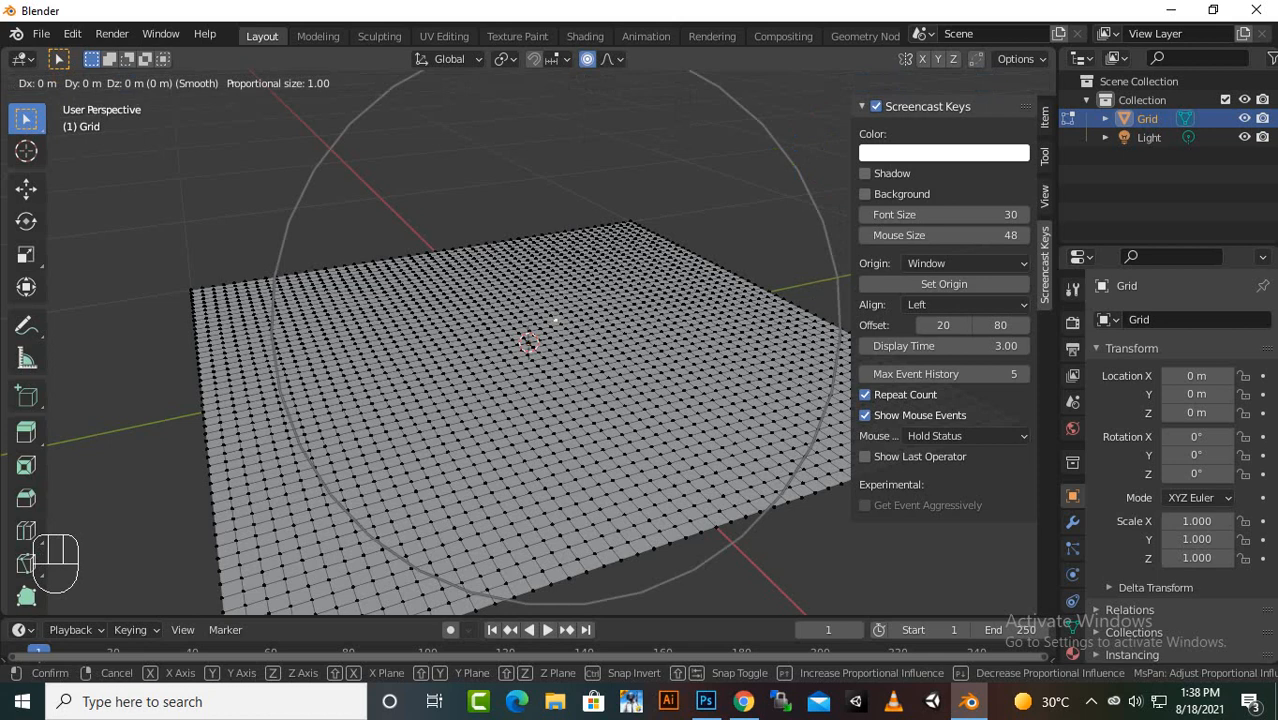
{"action": "key", "text": "z"}
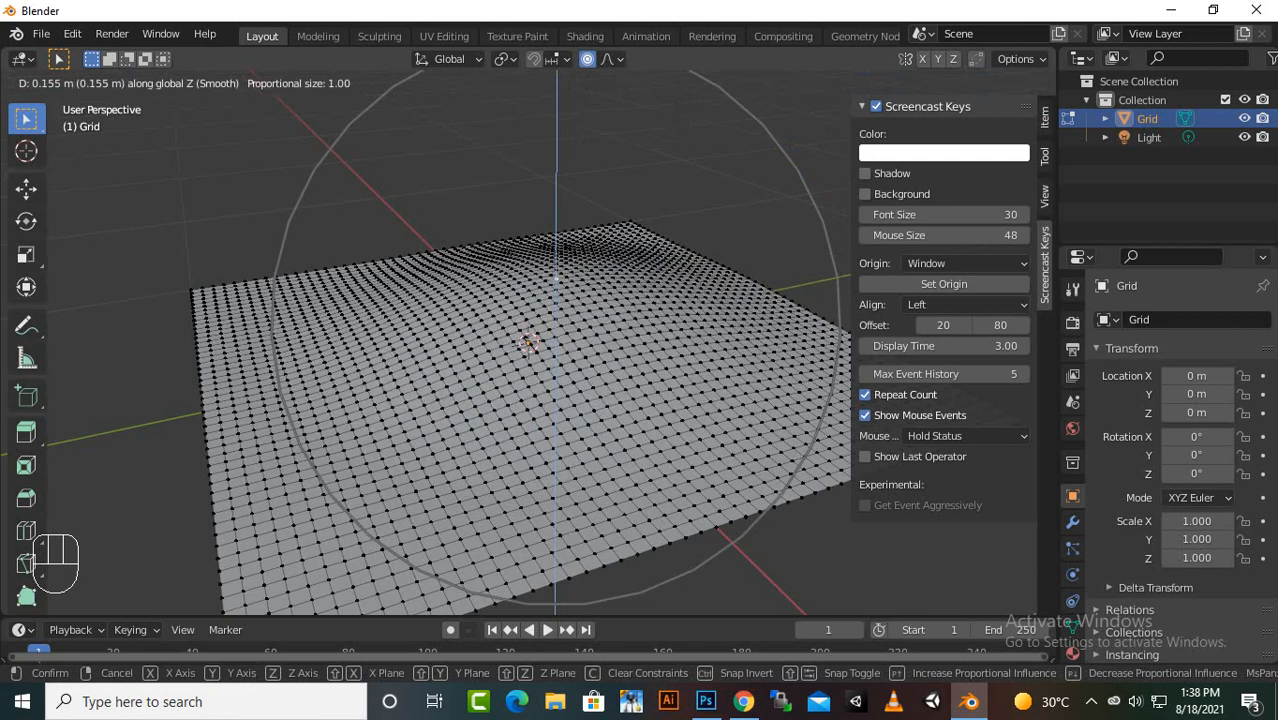
{"action": "scroll", "coordinate": [528, 342], "scroll_direction": "down", "scroll_amount": 1}
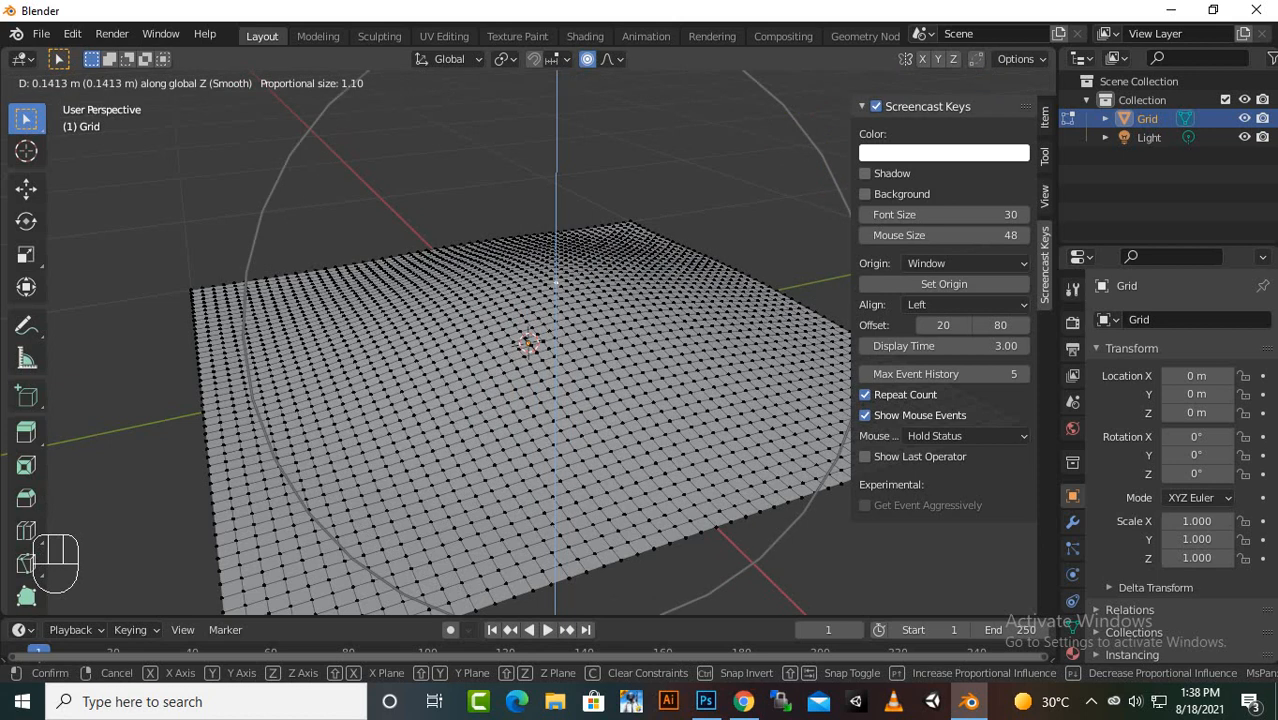
{"action": "scroll", "coordinate": [528, 342], "scroll_direction": "up", "scroll_amount": 5}
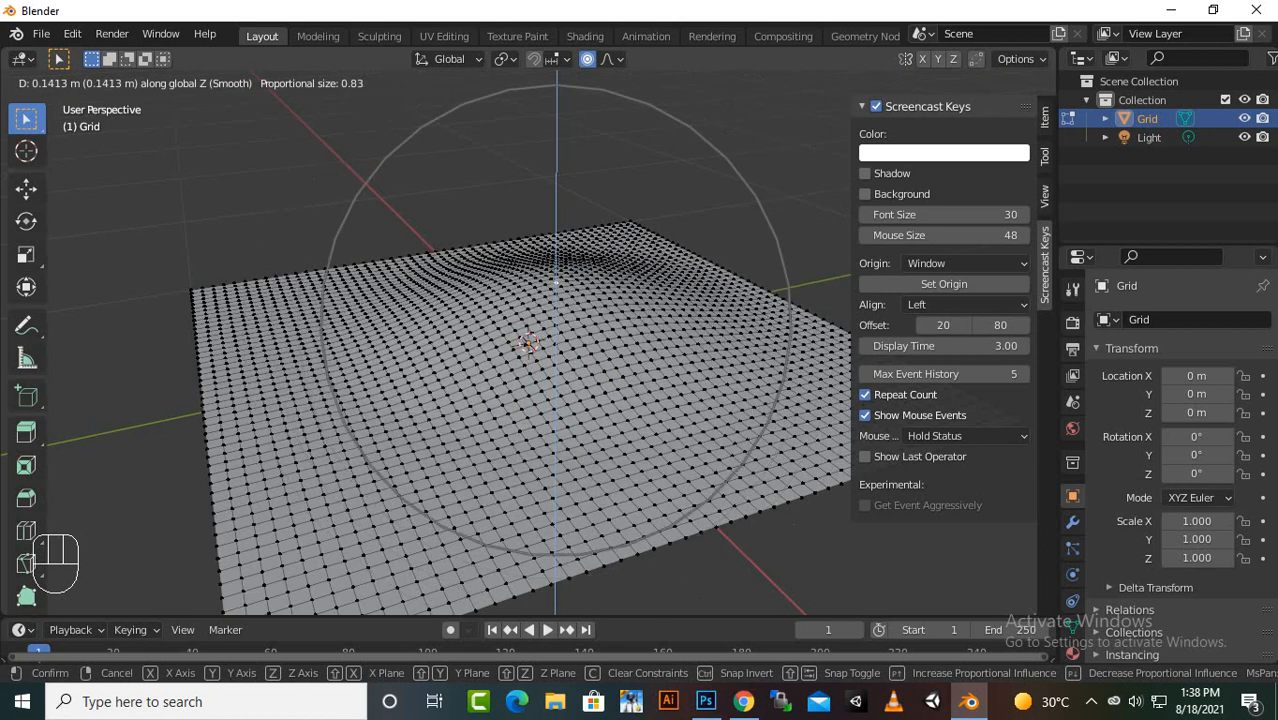
{"action": "scroll", "coordinate": [528, 342], "scroll_direction": "up", "scroll_amount": 5}
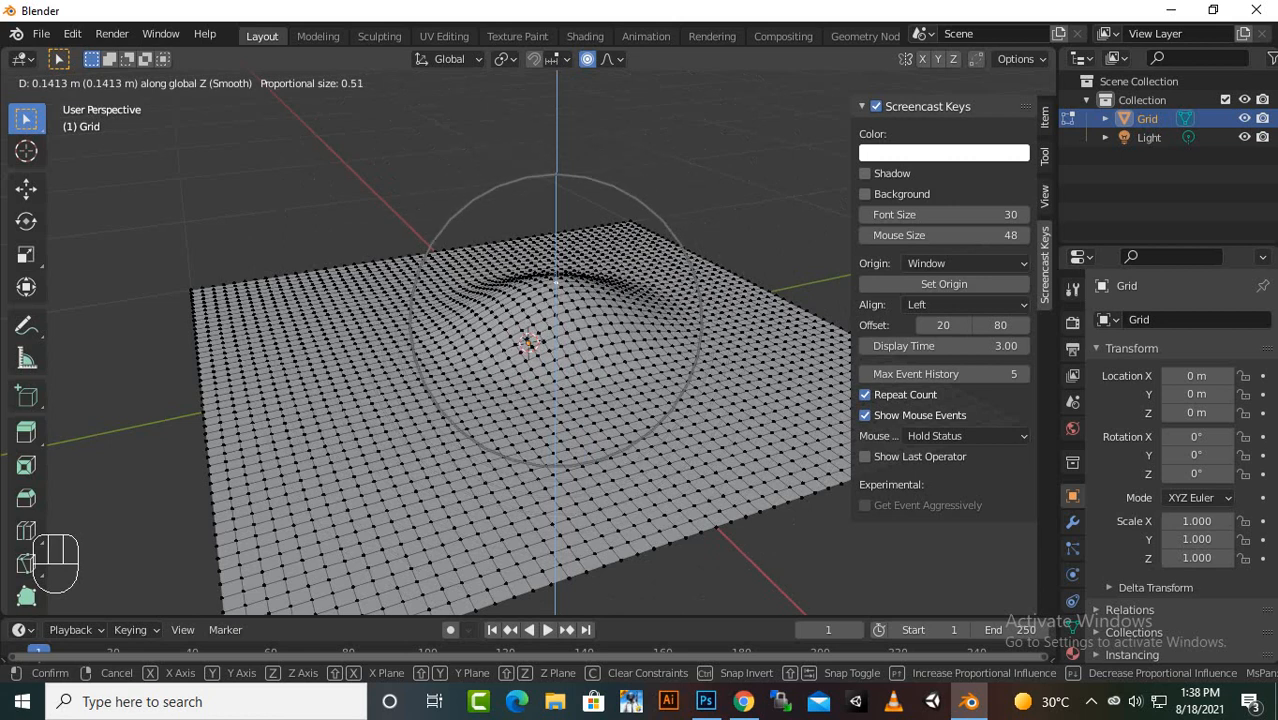
{"action": "scroll", "coordinate": [528, 342], "scroll_direction": "up", "scroll_amount": 1}
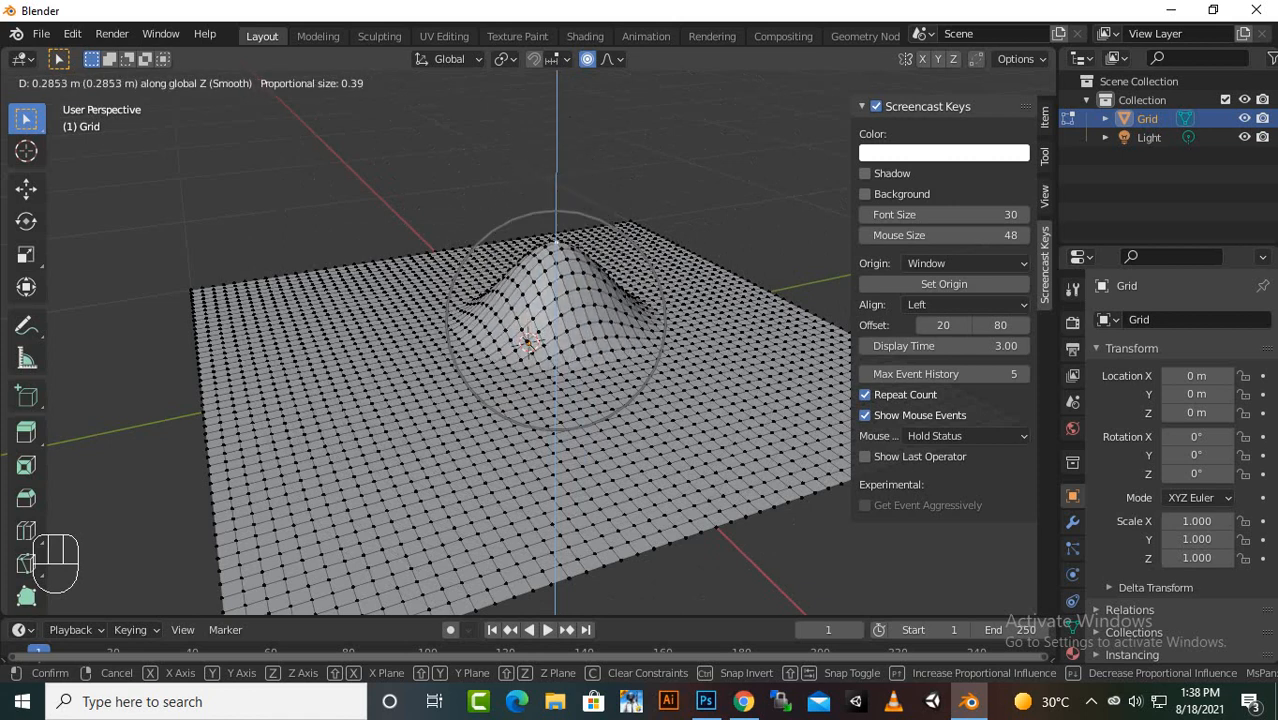
{"action": "left_click", "coordinate": [528, 342]}
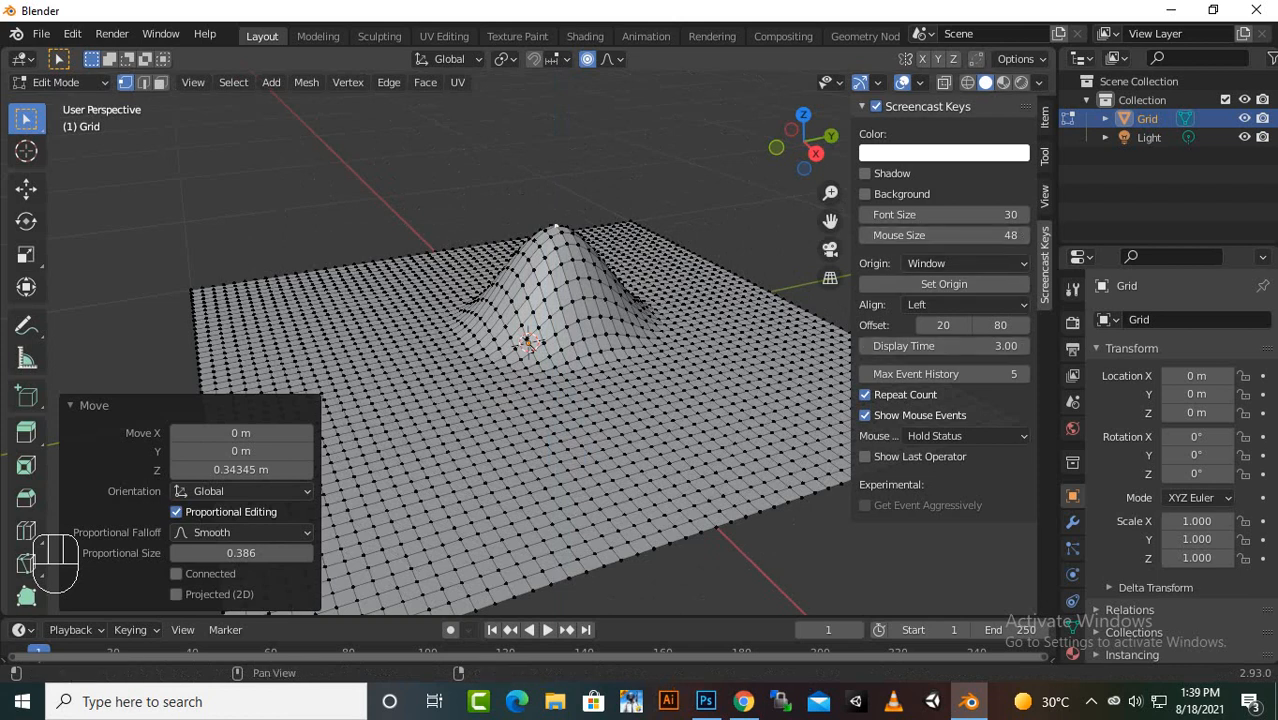
- Display the transform properties of the raised vertex
{"action": "left_click", "coordinate": [1045, 118]}
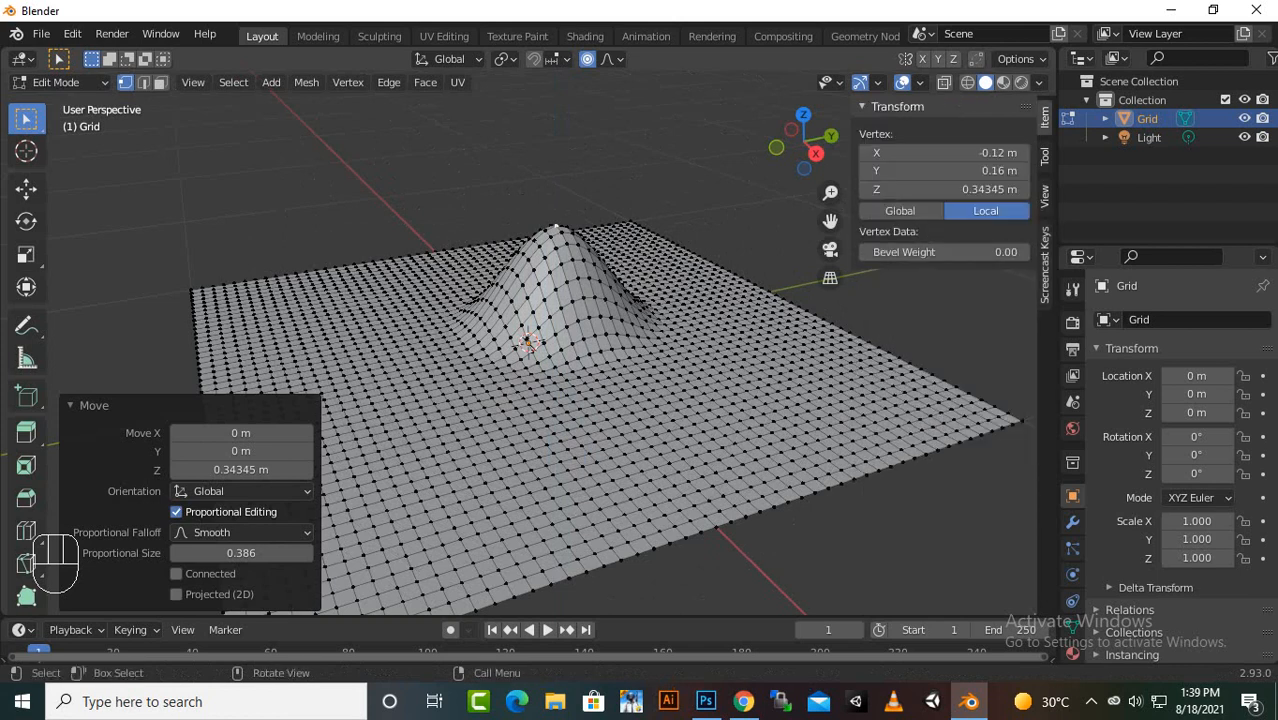
{"action": "key", "text": "z"}
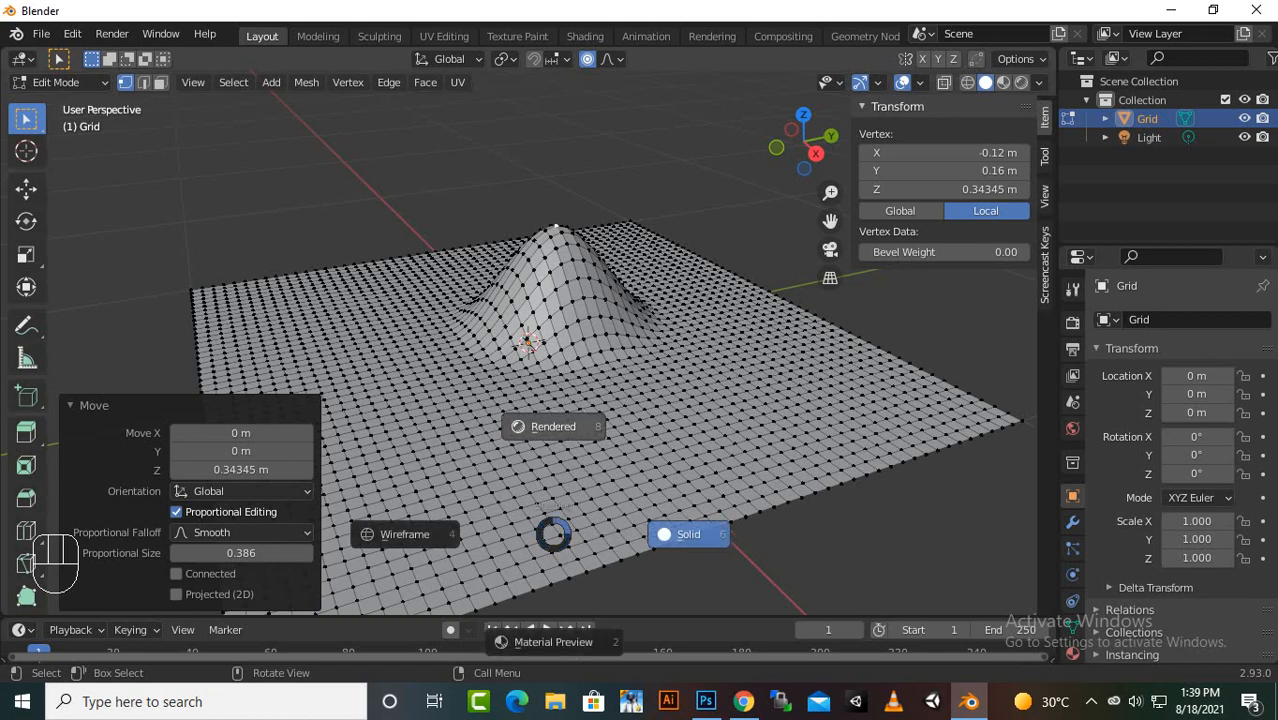
{"action": "key", "text": "Escape"}
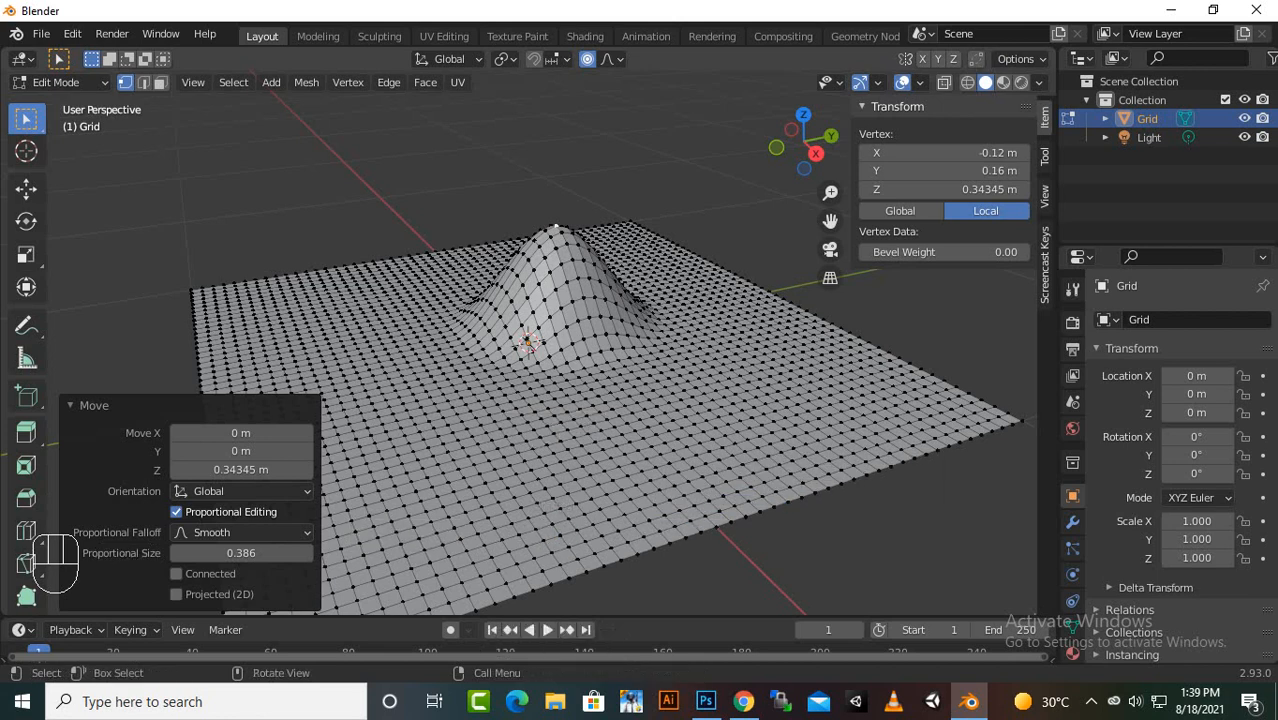
- Raise the vertex at X 0.6 m, Y 0.44 m about 0.22 m along local Z with a proportional size of about 0.26
{"action": "left_click", "coordinate": [756, 397]}
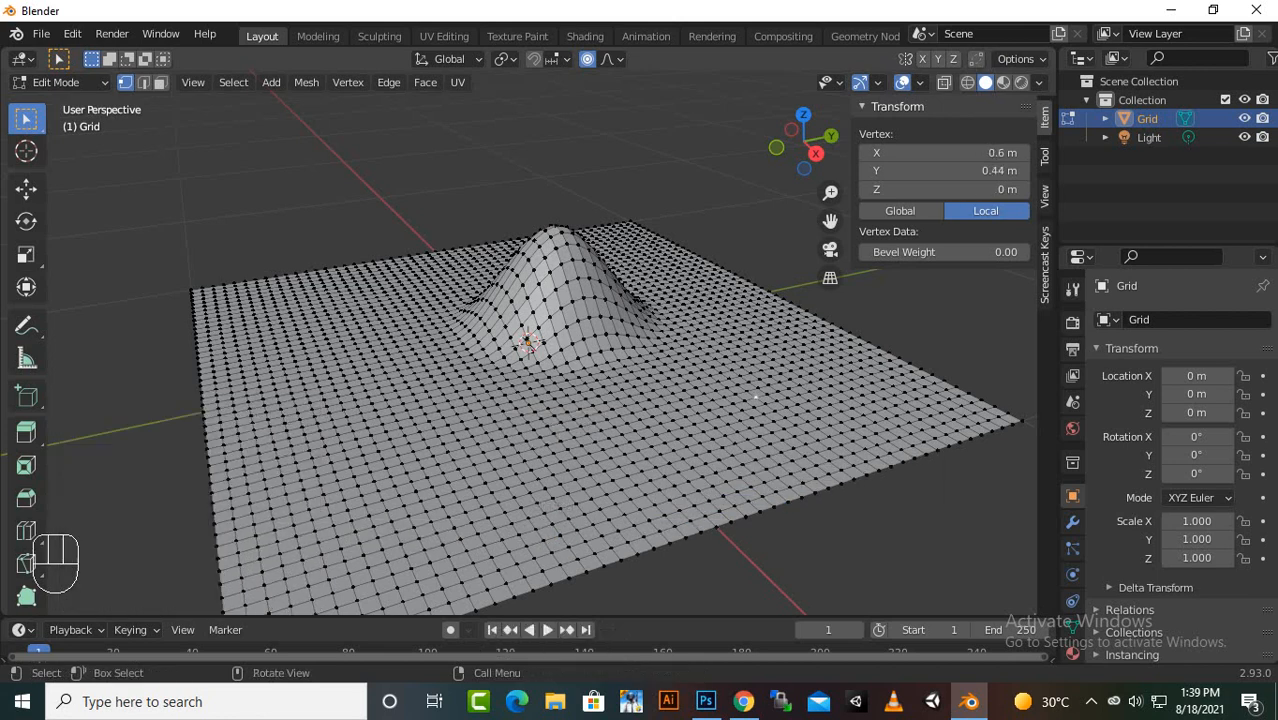
{"action": "key", "text": "g"}
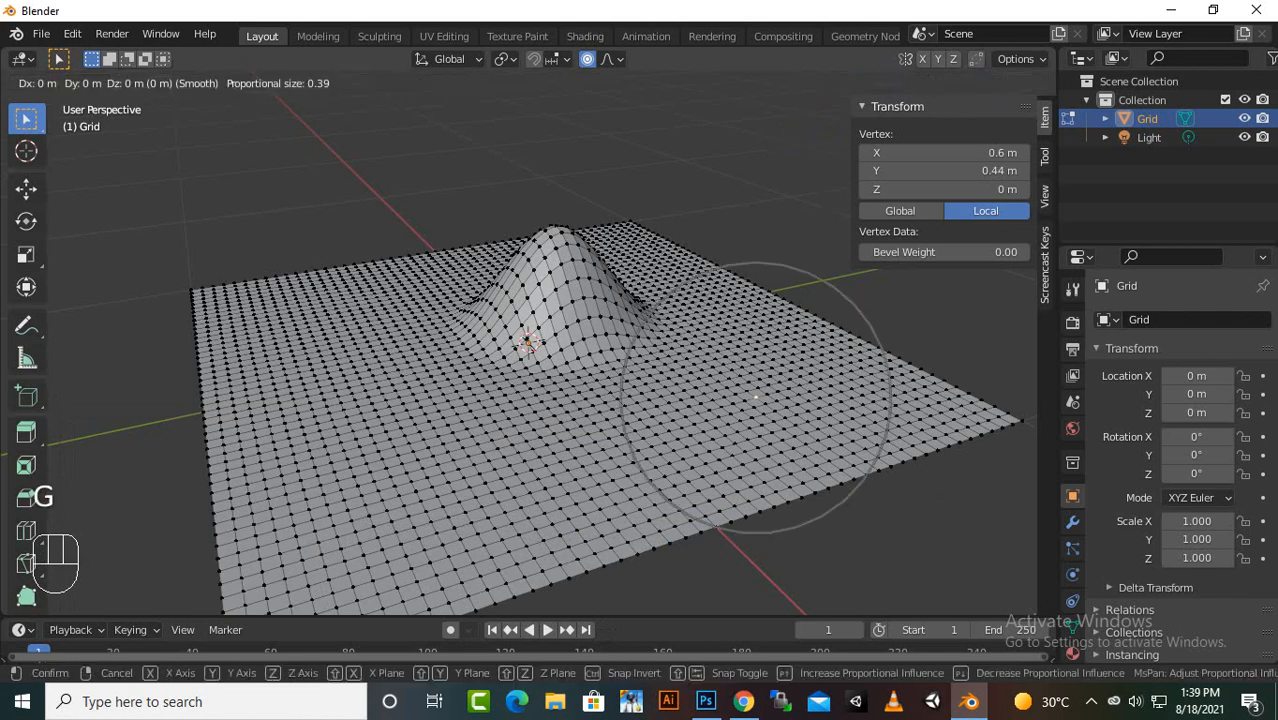
{"action": "key", "text": "z"}
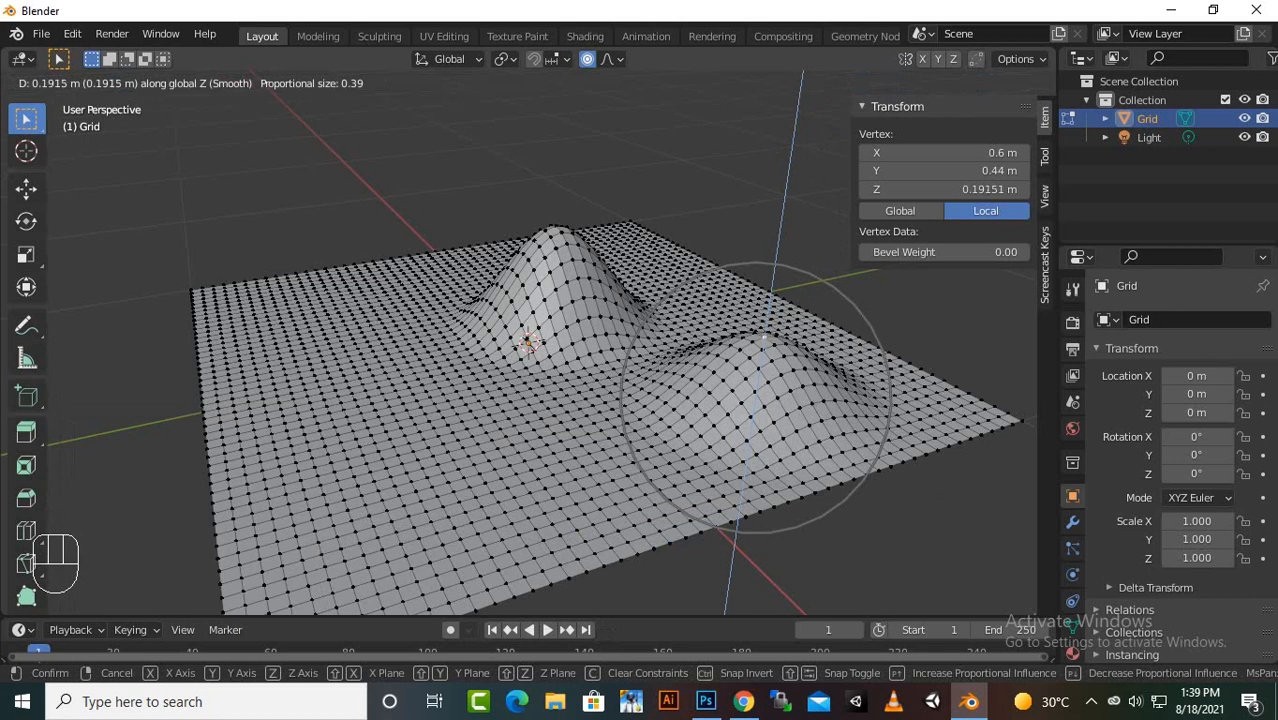
{"action": "scroll", "coordinate": [762, 345], "scroll_direction": "up", "scroll_amount": 2}
{"action": "scroll", "coordinate": [762, 345], "scroll_direction": "up", "scroll_amount": 4}
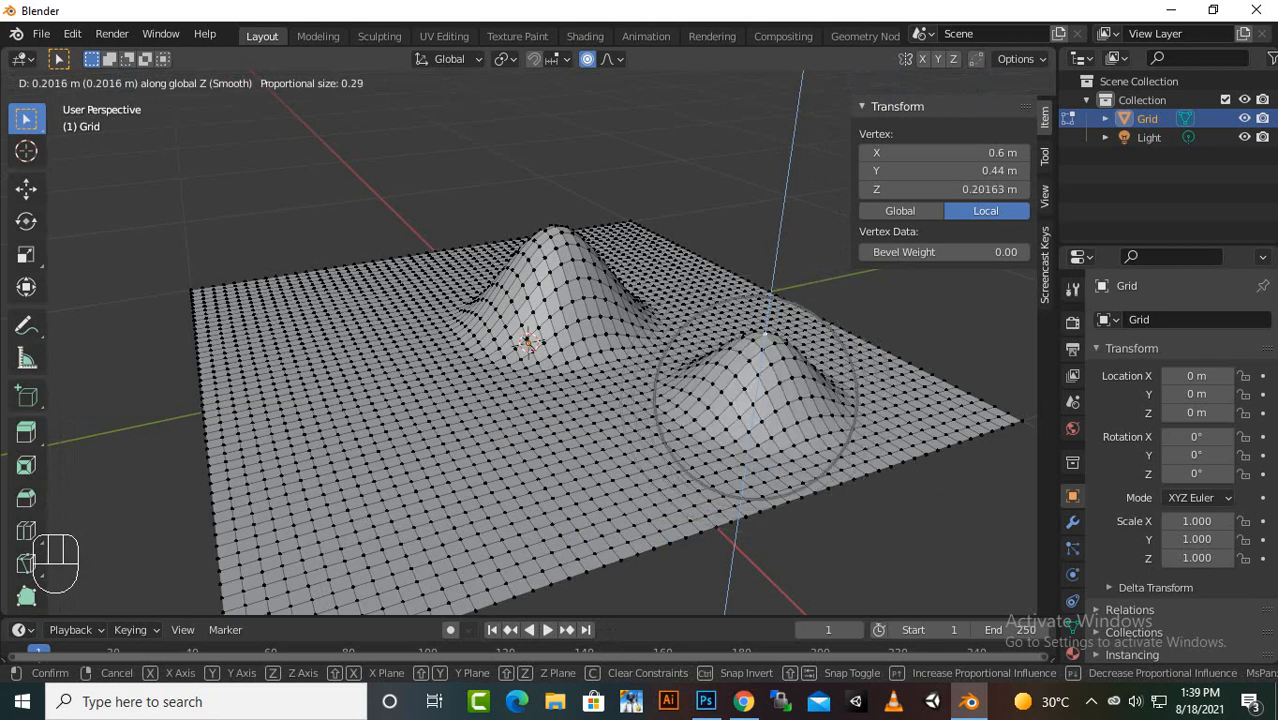
{"action": "scroll", "coordinate": [762, 345], "scroll_direction": "down", "scroll_amount": 1}
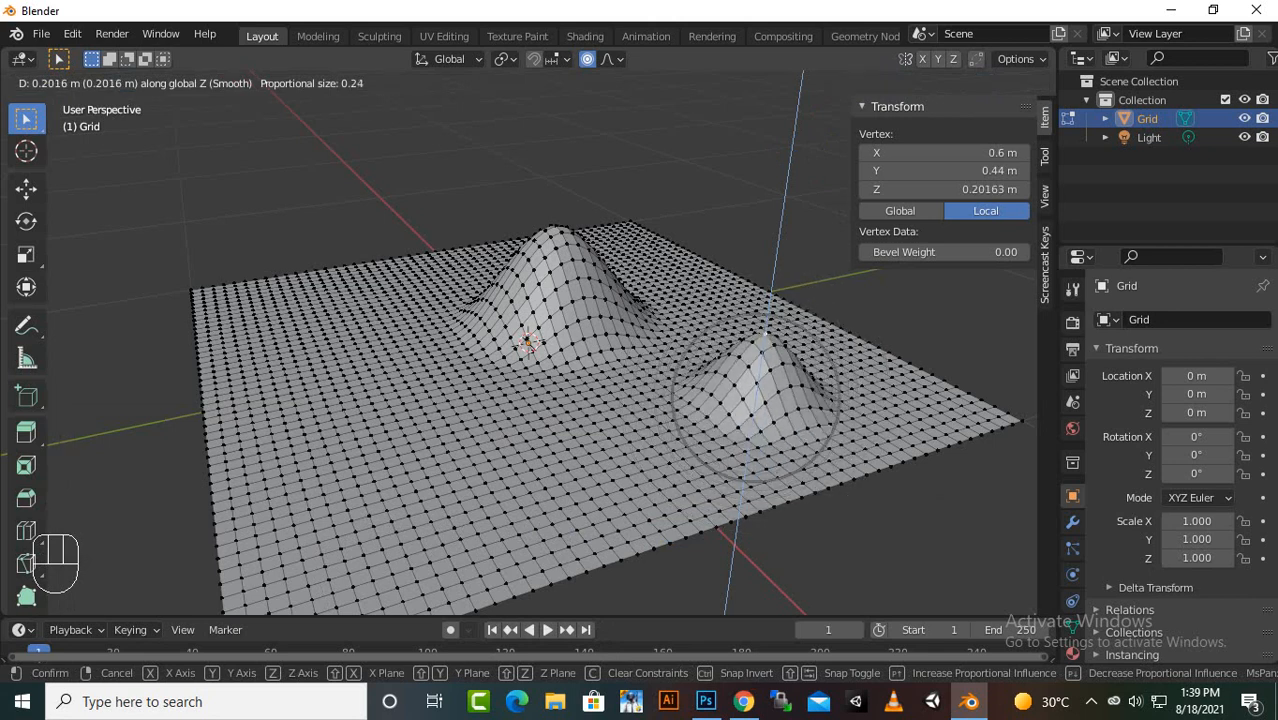
{"action": "key", "text": "z"}
{"action": "scroll", "coordinate": [762, 345], "scroll_direction": "down", "scroll_amount": 1}
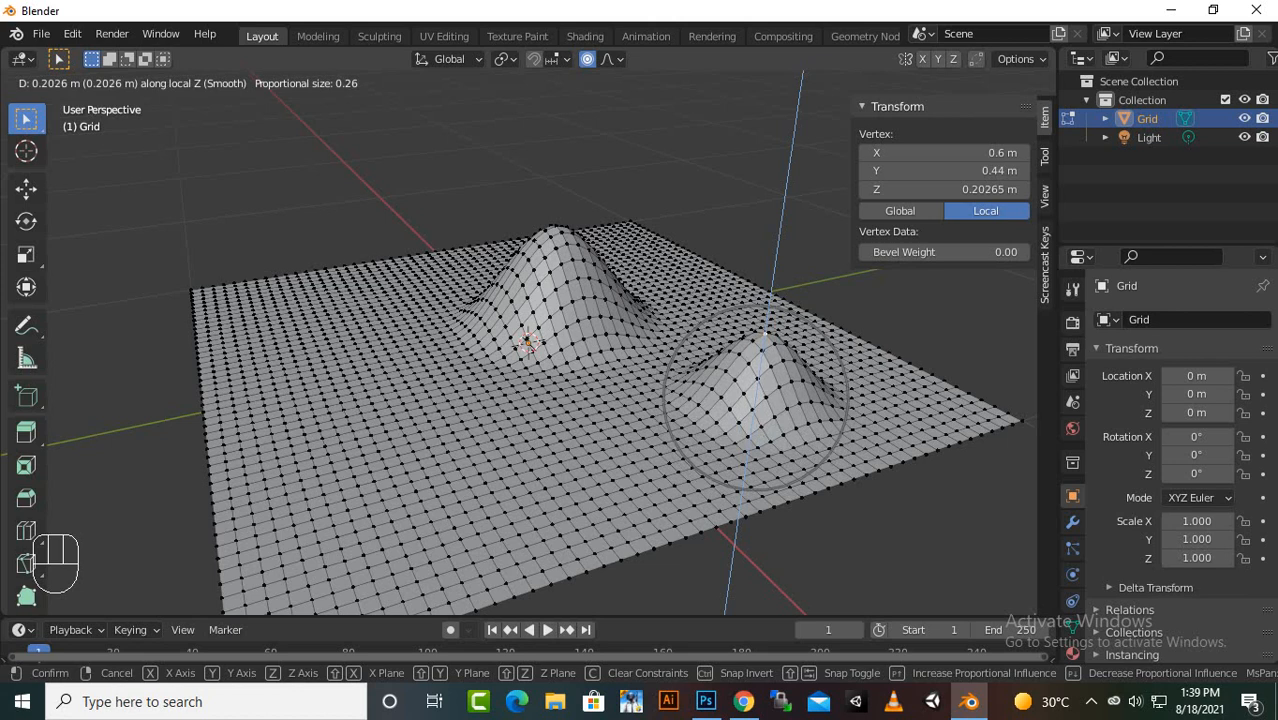
{"action": "left_click", "coordinate": [765, 330]}
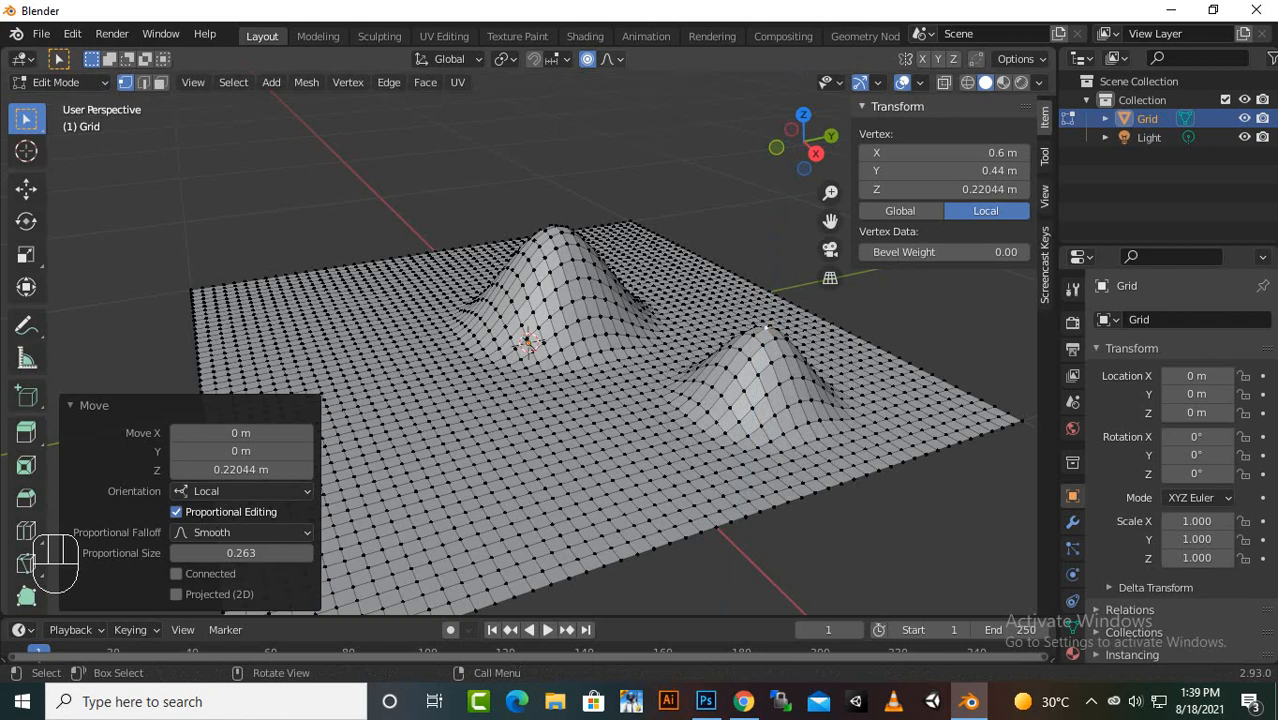
- Raise the vertex at X 0.56 m, Y -0.24 m about 0.2 m along Z with Sphere falloff
{"action": "left_click", "coordinate": [611, 58]}
{"action": "left_click", "coordinate": [532, 449]}
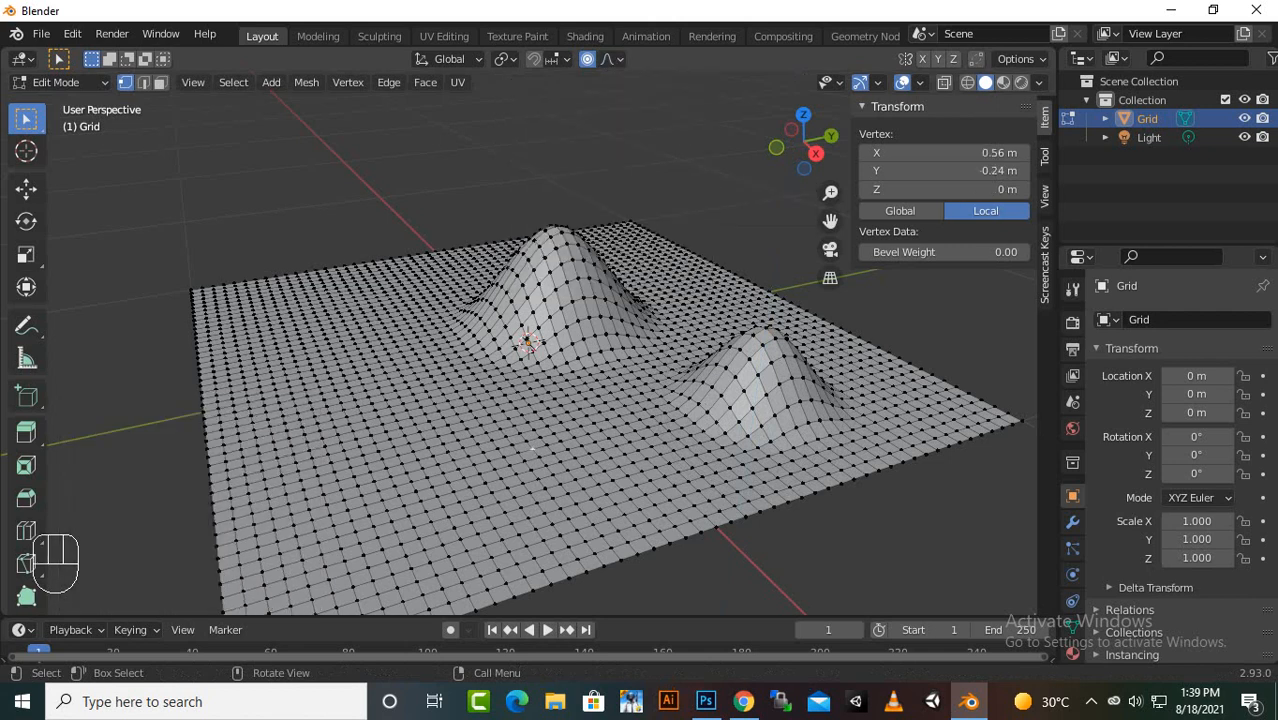
{"action": "left_click", "coordinate": [607, 58]}
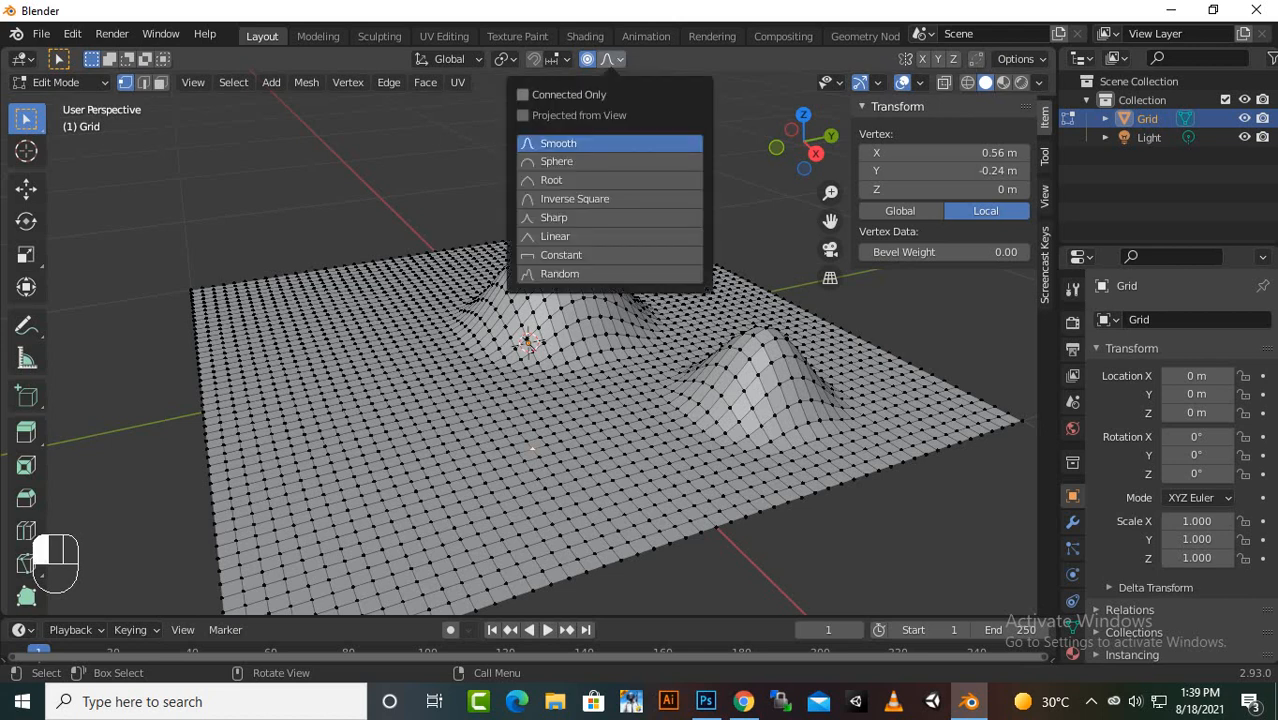
{"action": "left_click", "coordinate": [557, 161]}
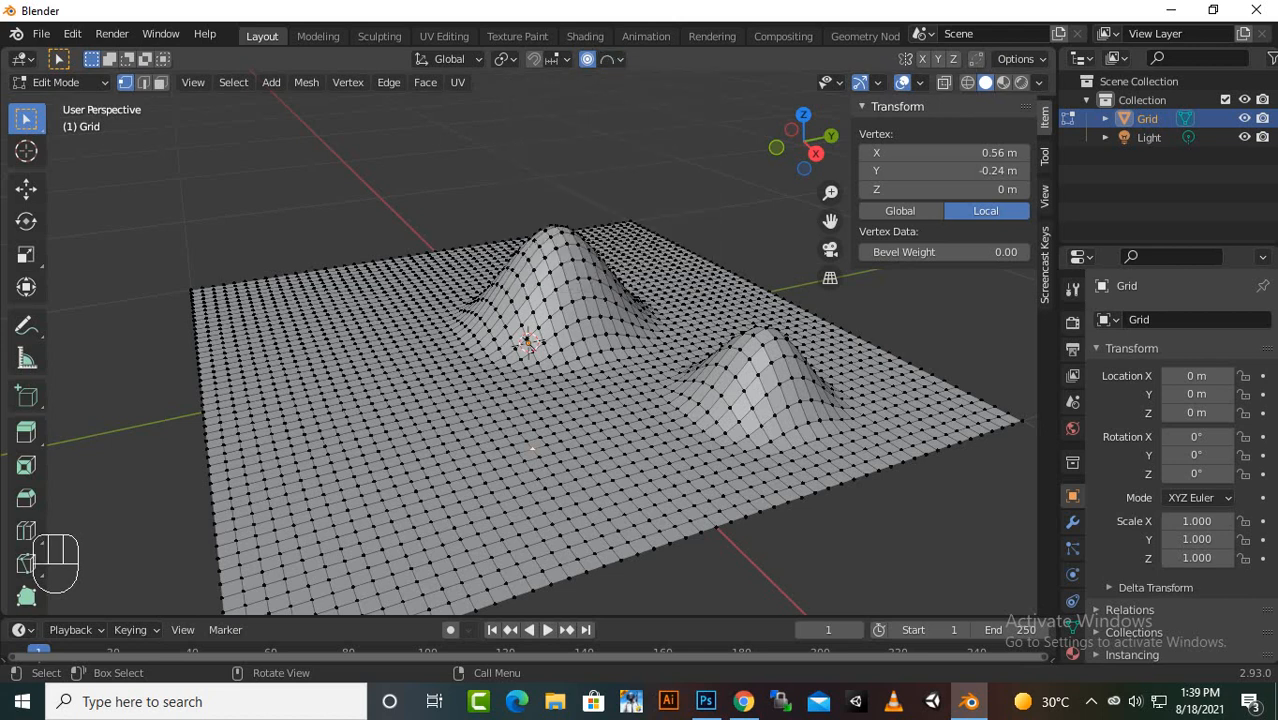
{"action": "key", "text": "g"}
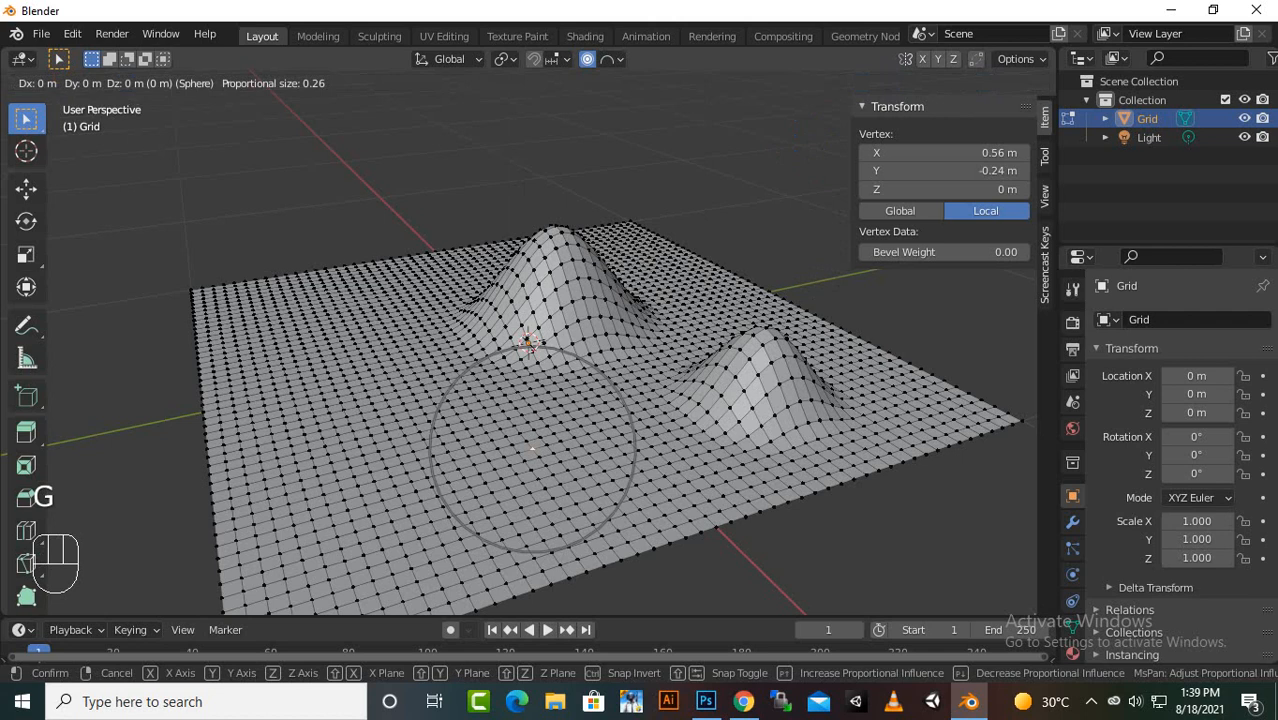
{"action": "key", "text": "z"}
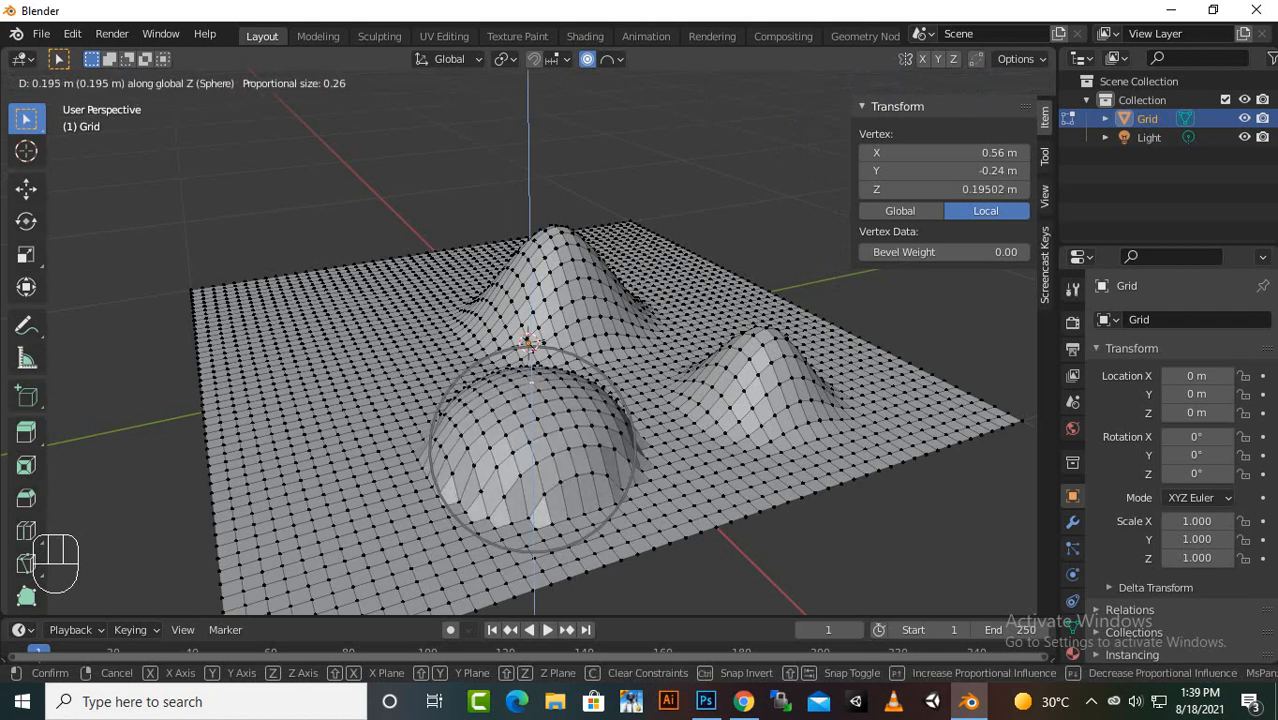
{"action": "key", "text": "Return"}
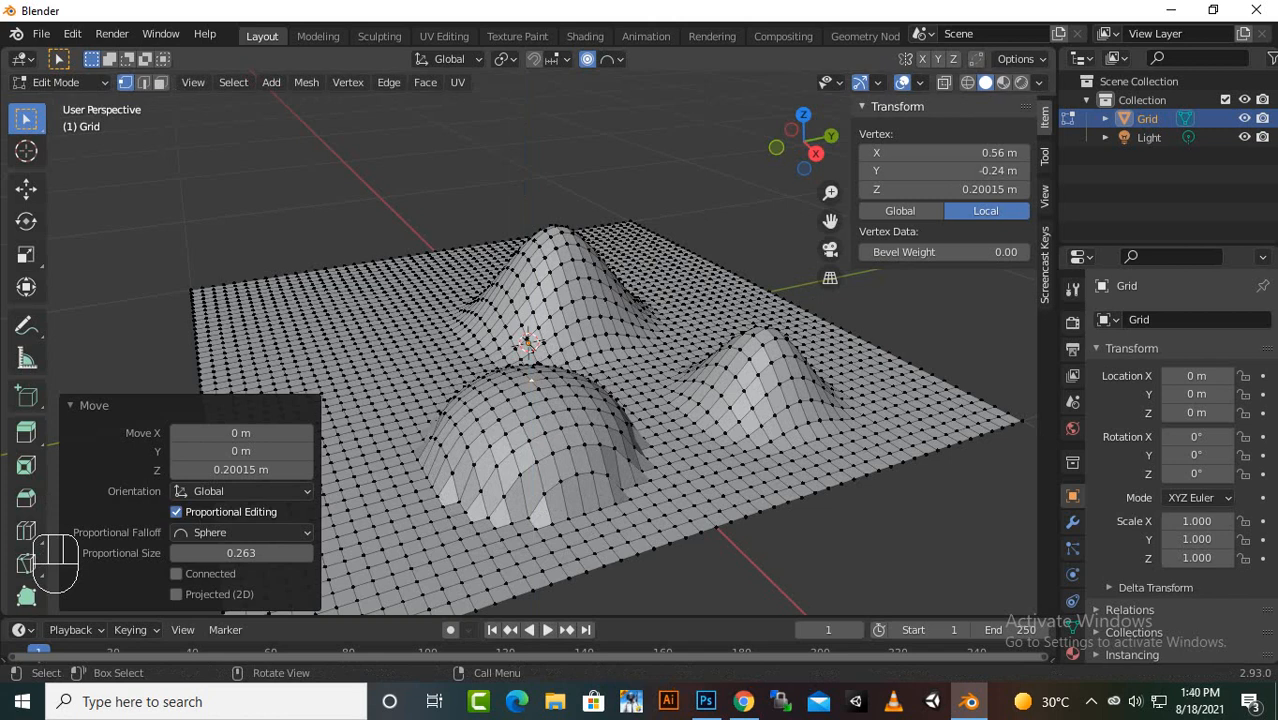
- Raise the vertex at X 0 m, Y -0.52 m about 0.36 m along Z with Root falloff
{"action": "left_click", "coordinate": [607, 59]}
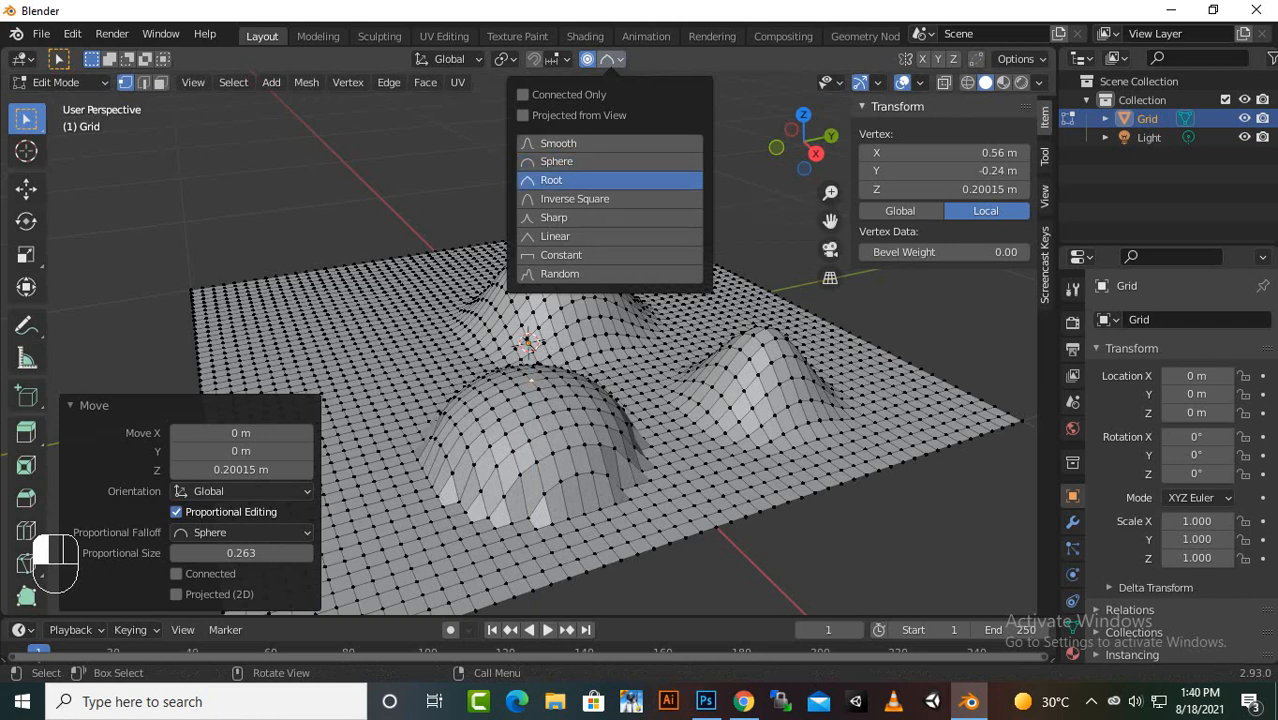
{"action": "left_click", "coordinate": [560, 180]}
{"action": "left_click", "coordinate": [372, 376]}
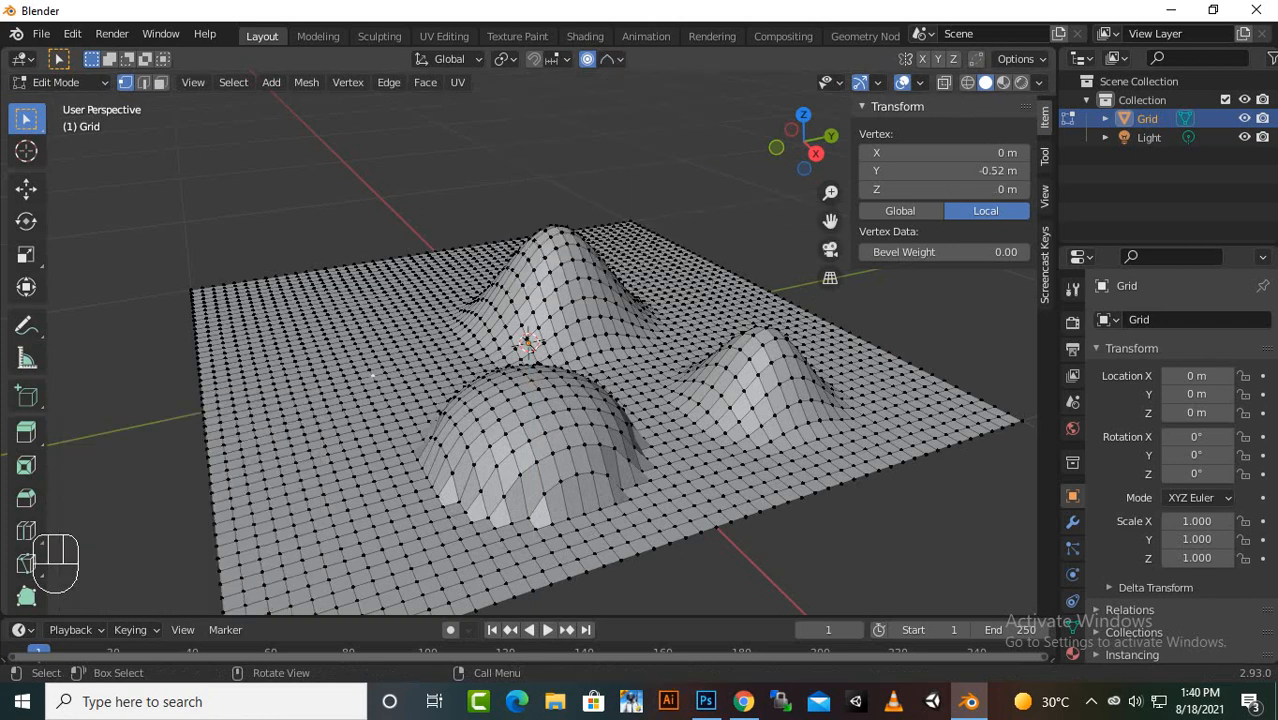
{"action": "key", "text": "g"}
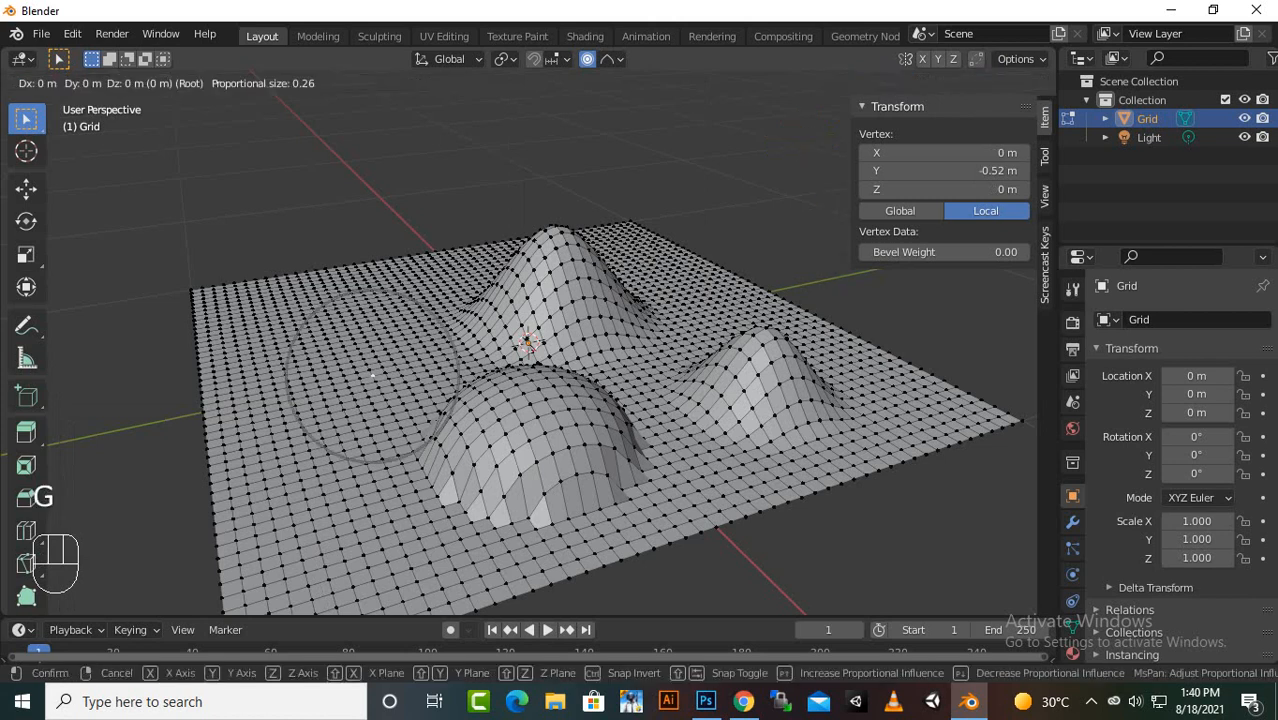
{"action": "key", "text": "z"}
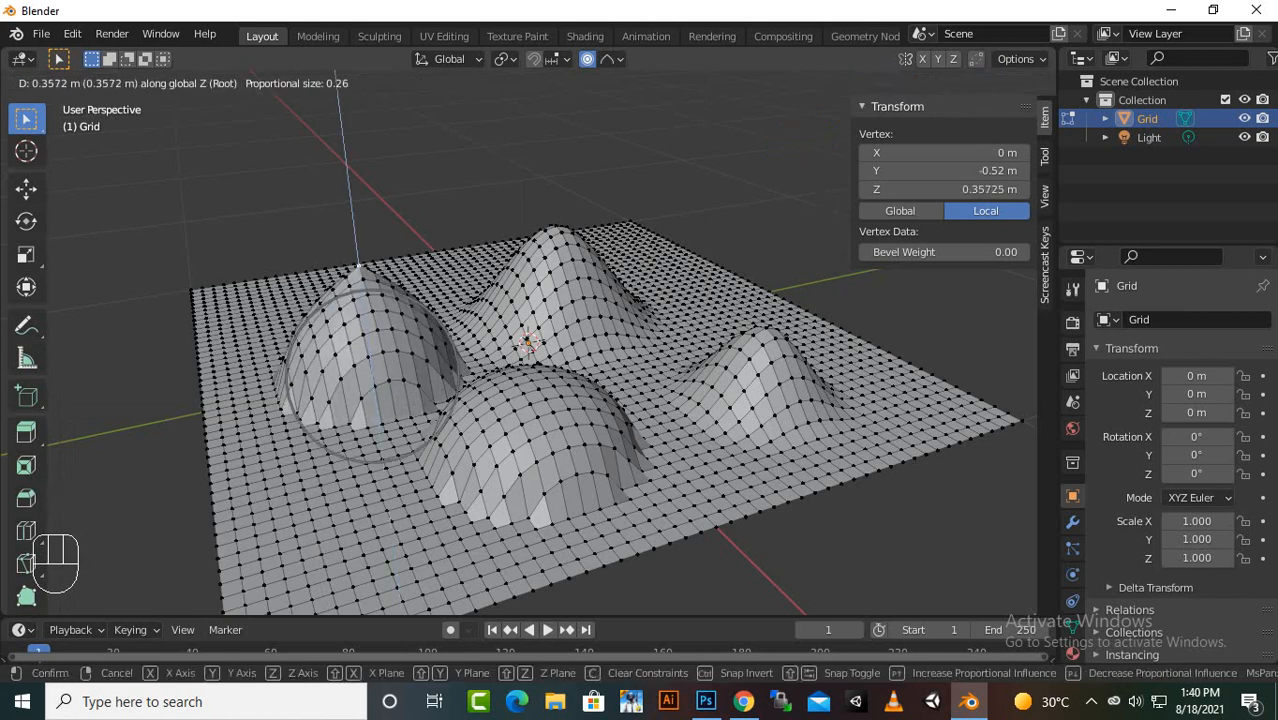
{"action": "left_click", "coordinate": [360, 266]}
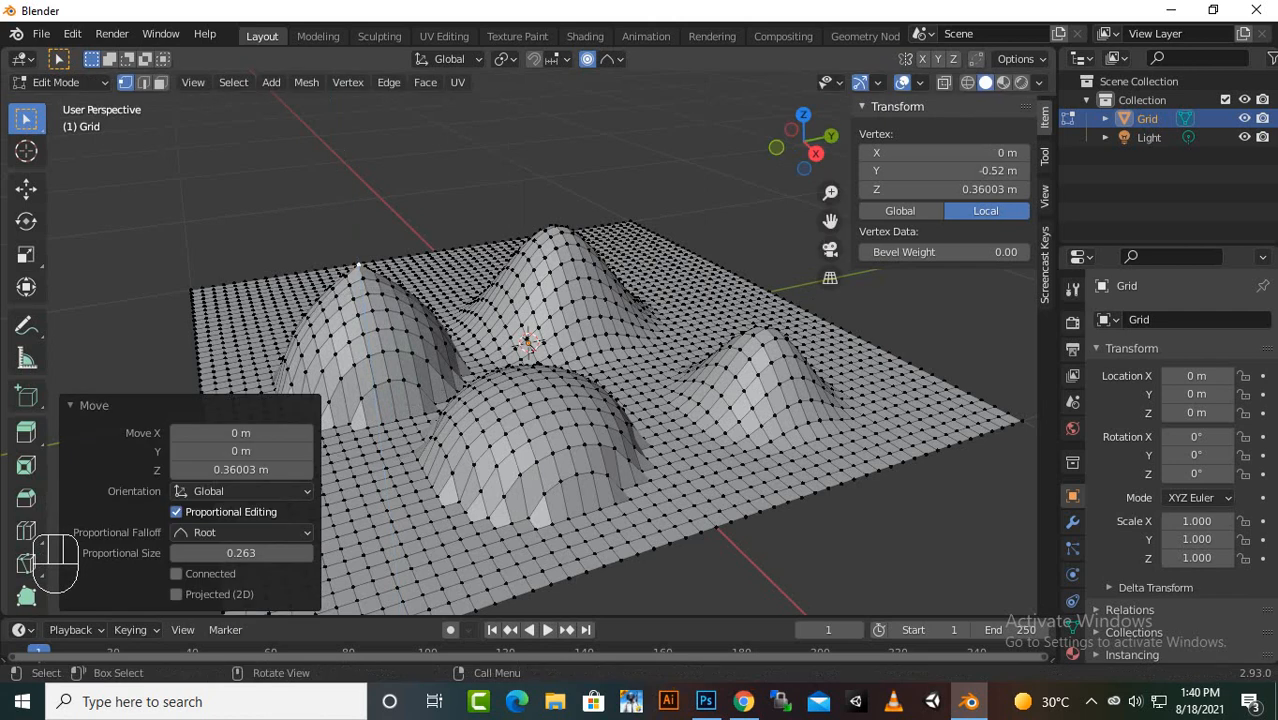
- Raise the vertex at X 0.88 m, Y 0 m about 0.03 m along Z with Inverse Square falloff
{"action": "left_click", "coordinate": [610, 59]}
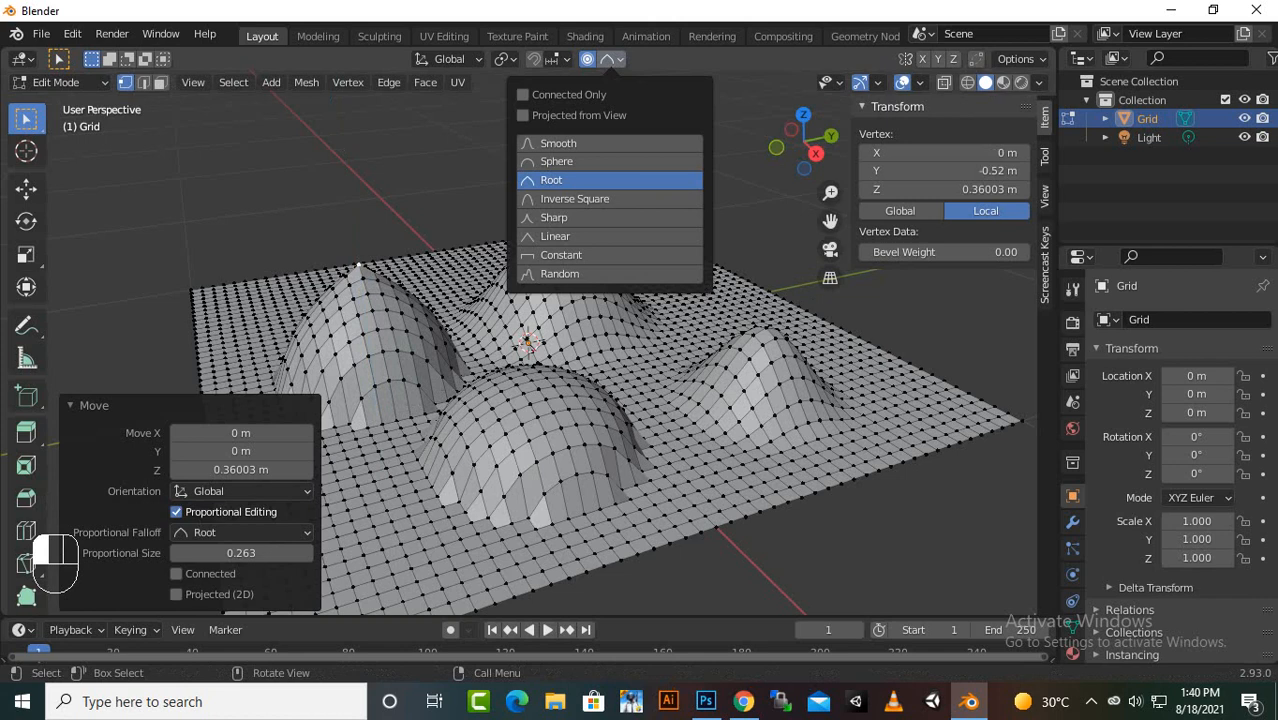
{"action": "left_click", "coordinate": [575, 198]}
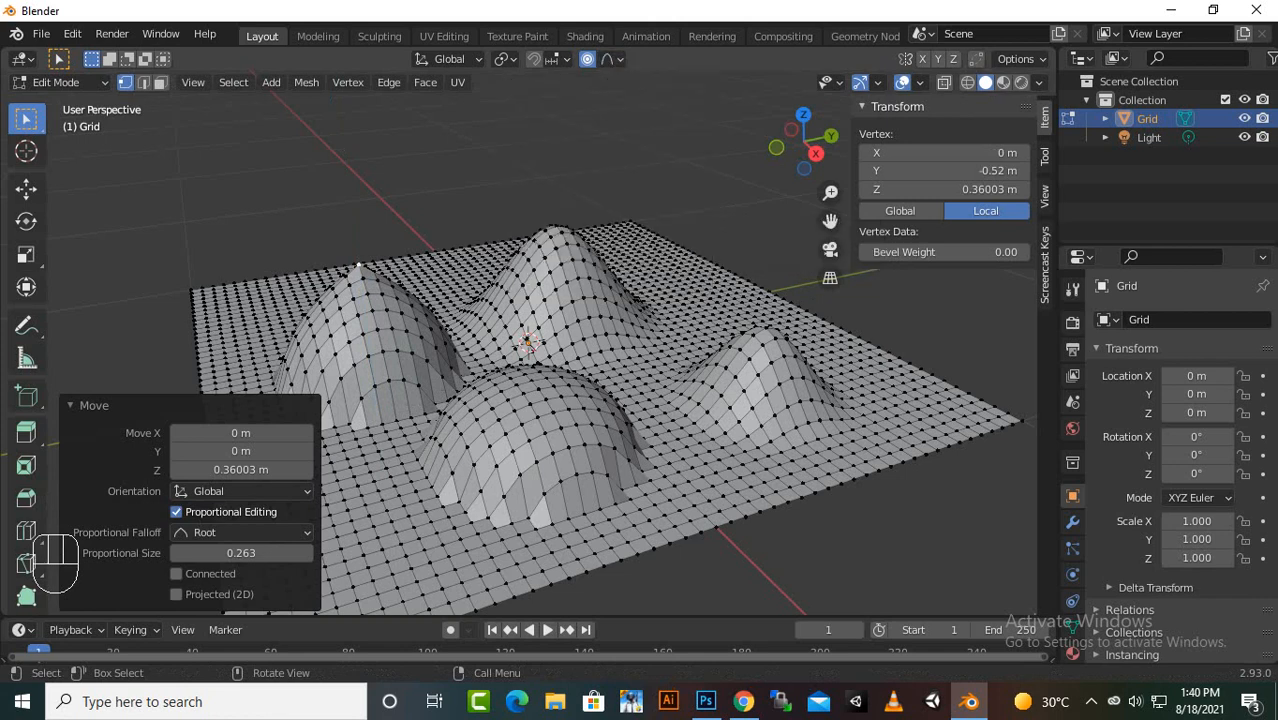
{"action": "left_click", "coordinate": [684, 495]}
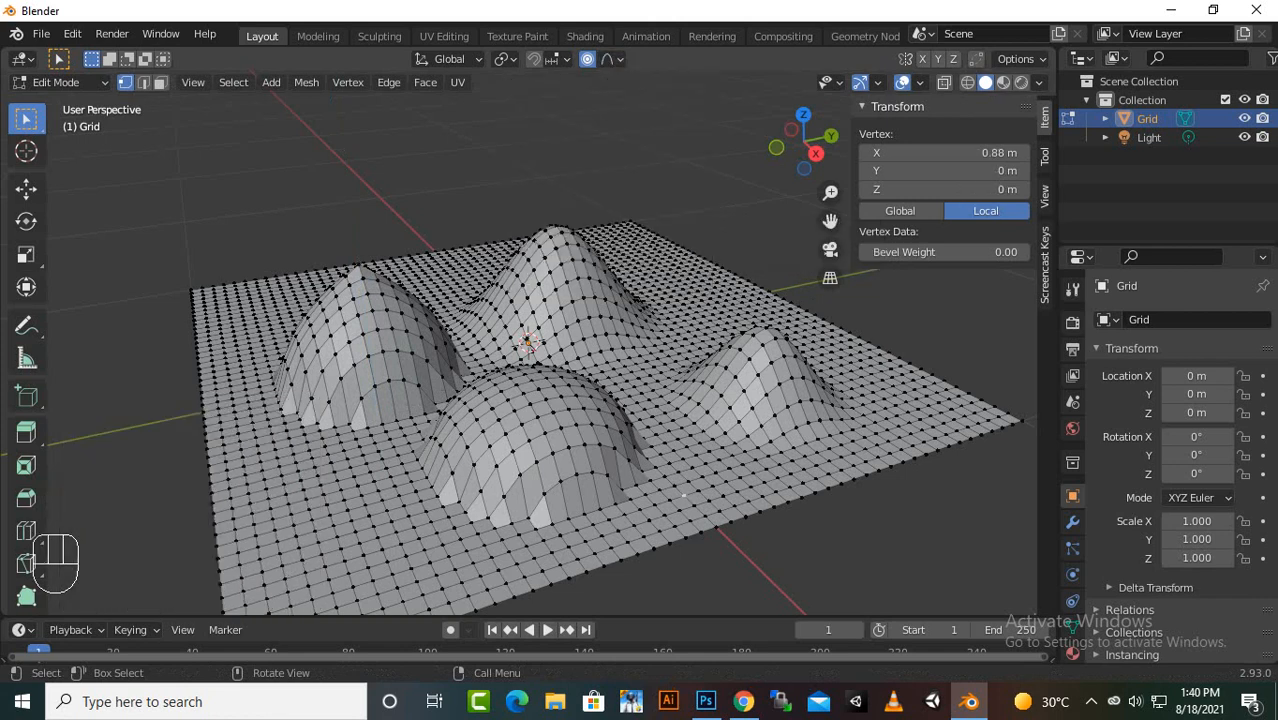
{"action": "key", "text": "g"}
{"action": "key", "text": "z"}
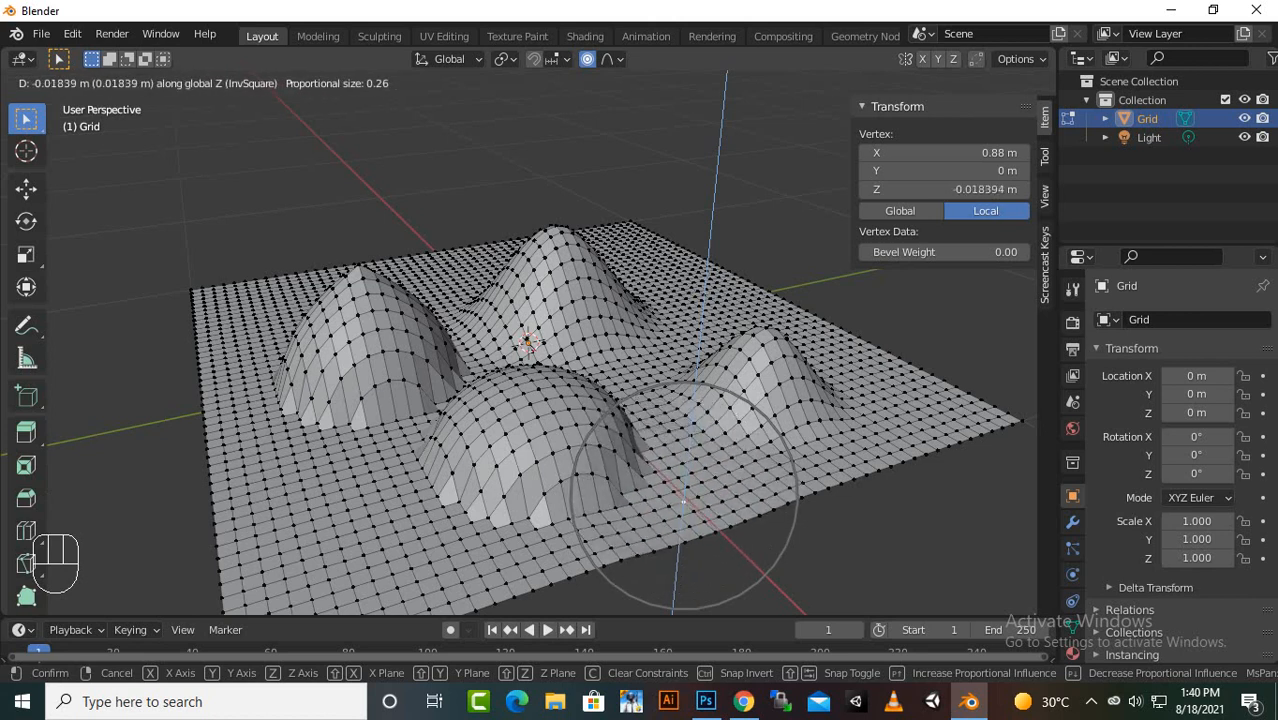
{"action": "key", "text": "ctrl"}
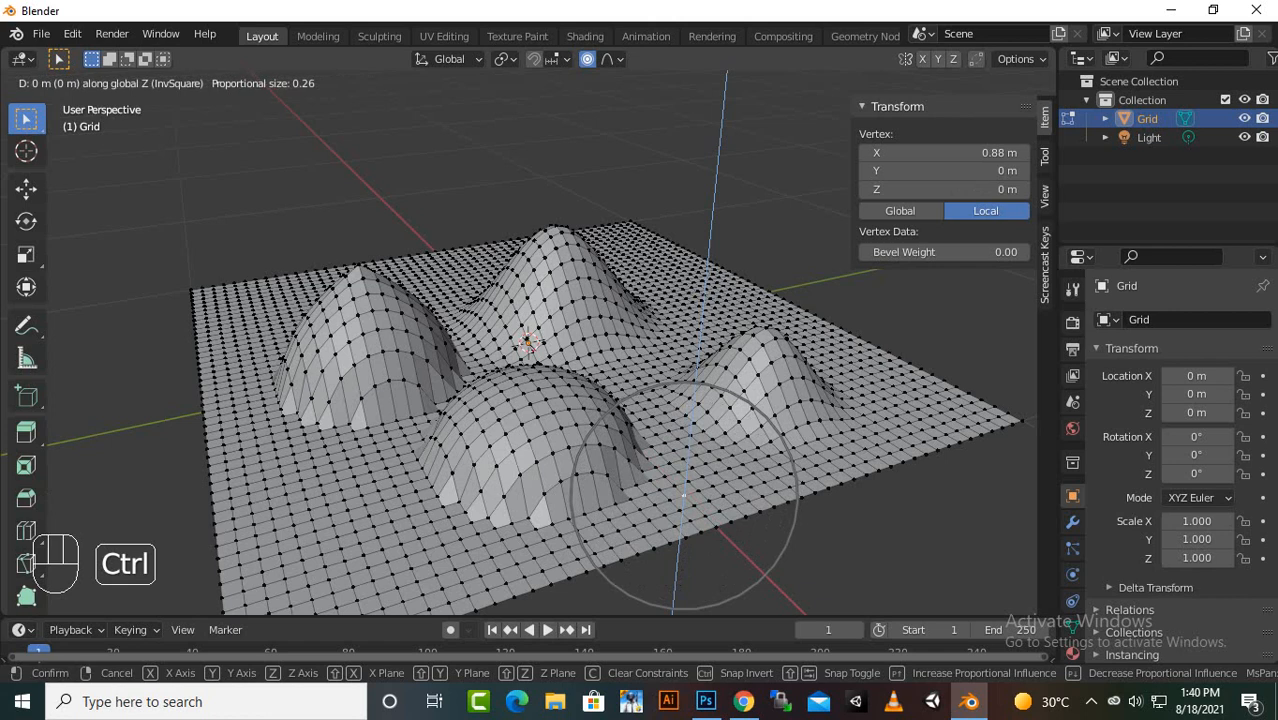
{"action": "left_click", "coordinate": [683, 495]}
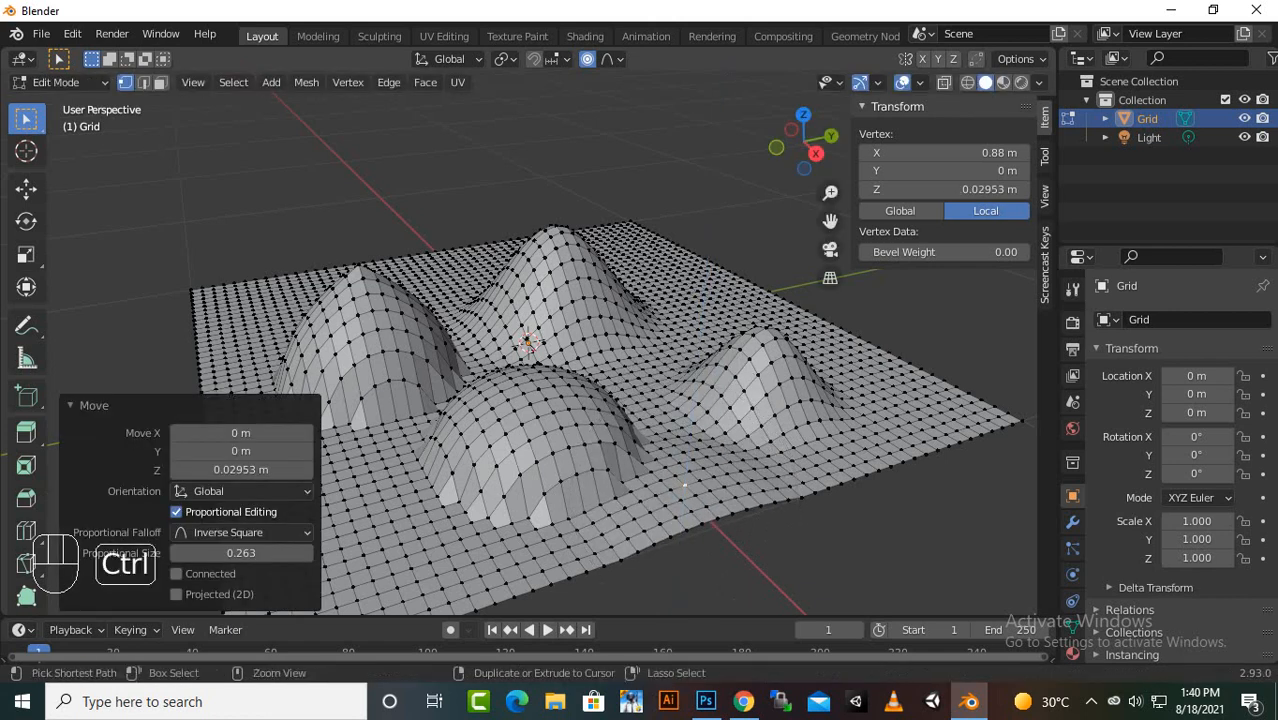
- Undo the Inverse Square, Root and Sphere moves and the second Smooth hill, keeping only the first hill near the grid's centre
{"action": "key", "text": "ctrl+z"}
{"action": "key", "text": "ctrl+z"}
{"action": "key", "text": "ctrl+z"}
{"action": "key", "text": "ctrl+z"}
{"action": "key", "text": "ctrl+z"}
{"action": "key", "text": "ctrl+z"}
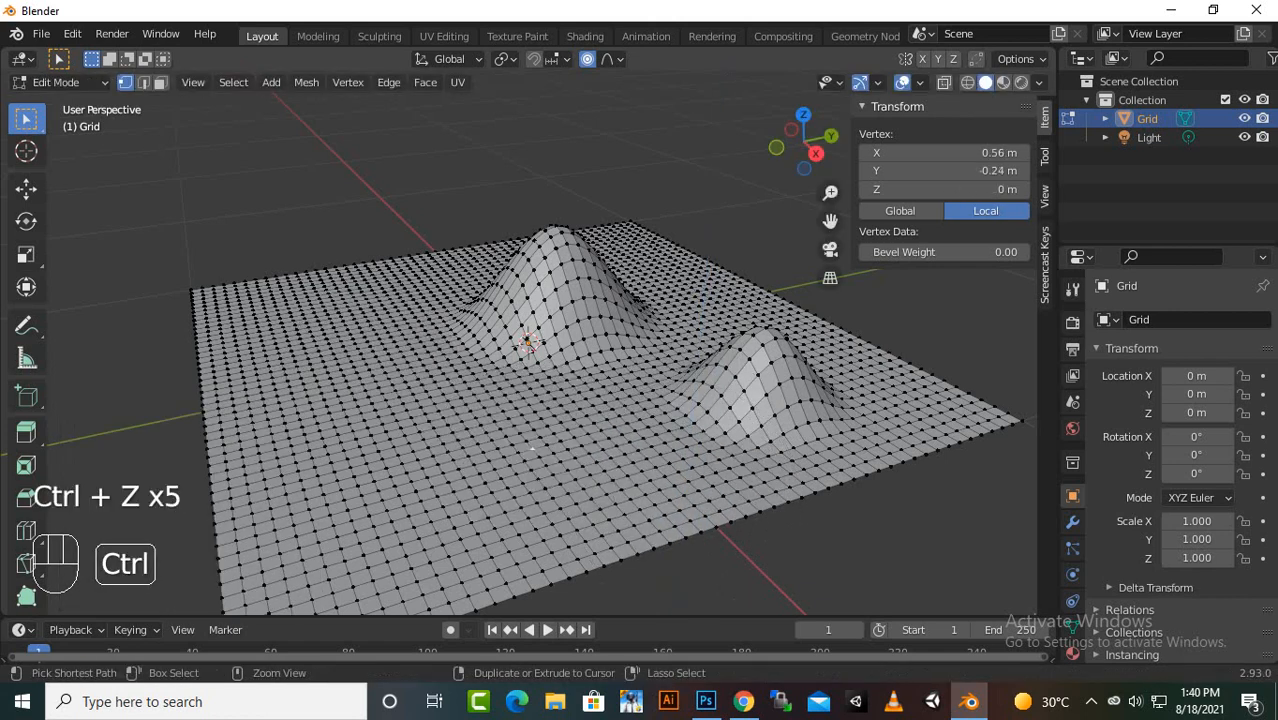
{"action": "key", "text": "ctrl+z"}
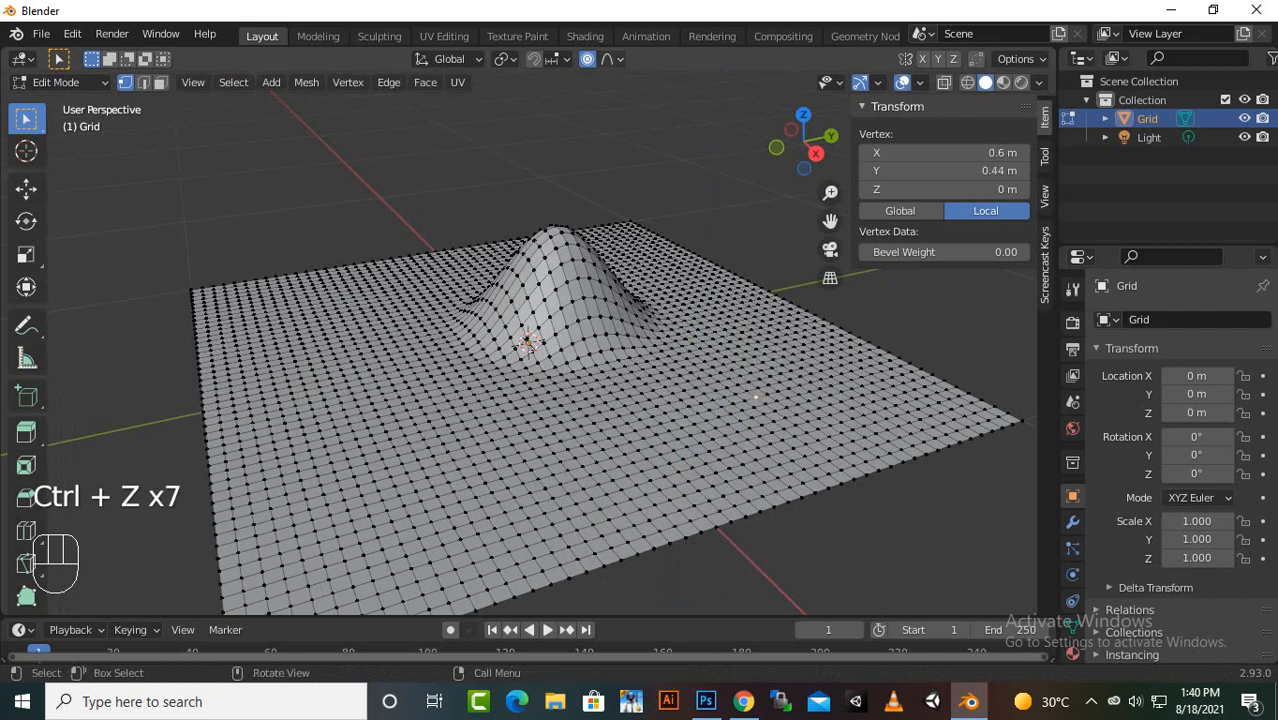
- Raise the vertex at X 0.56 m, Y -0.24 m along Z into a pointed peak with Sharp falloff and proportional size about 0.26
{"action": "left_click", "coordinate": [612, 58]}
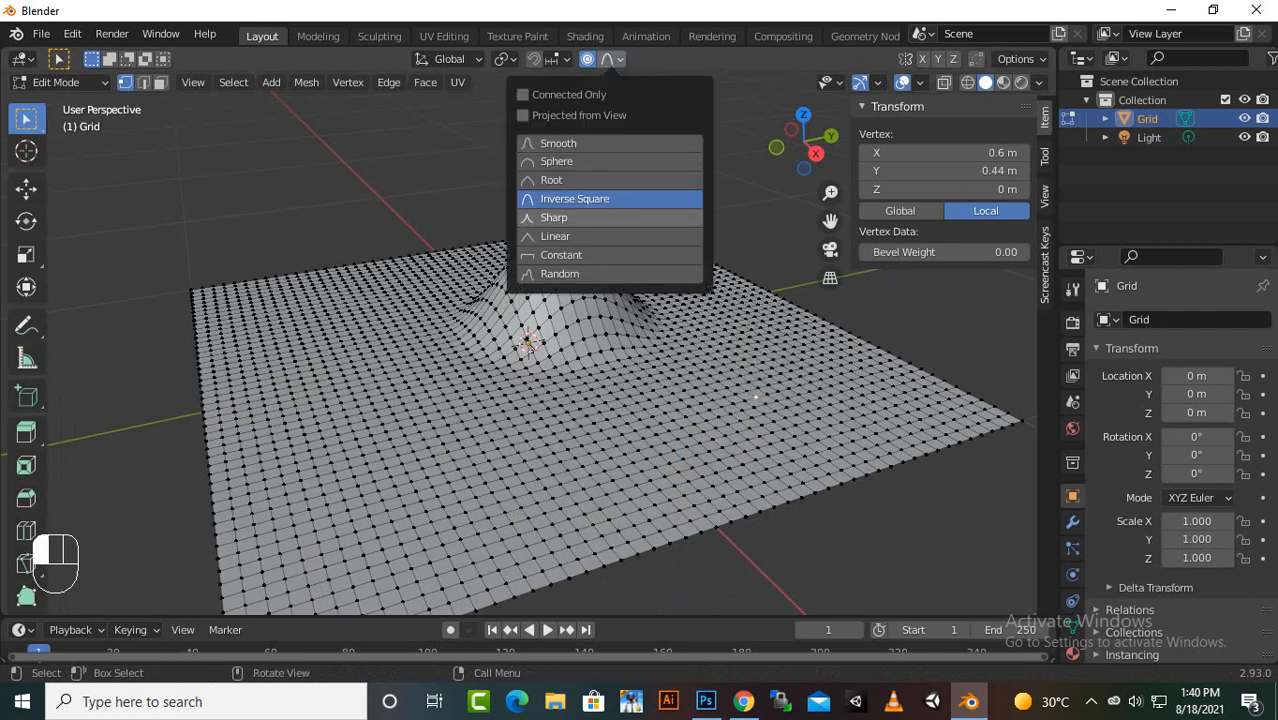
{"action": "left_click", "coordinate": [600, 218]}
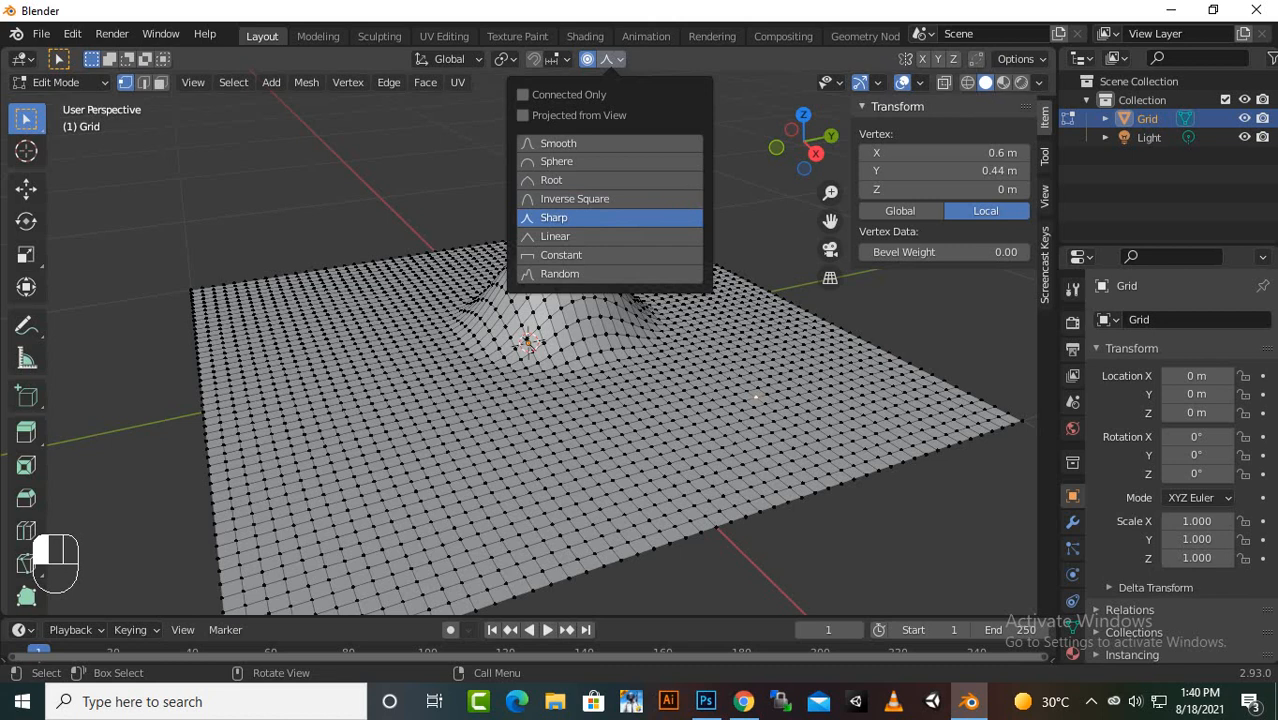
{"action": "left_click", "coordinate": [532, 449]}
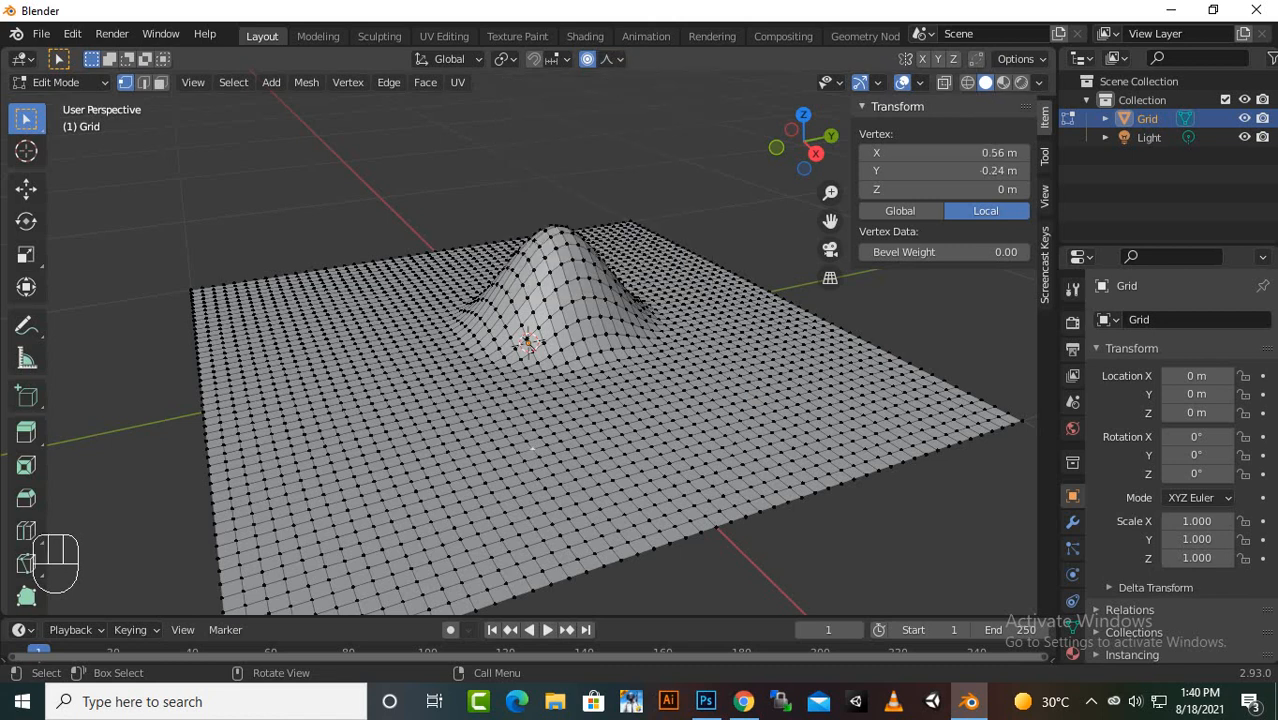
{"action": "key", "text": "g"}
{"action": "key", "text": "z"}
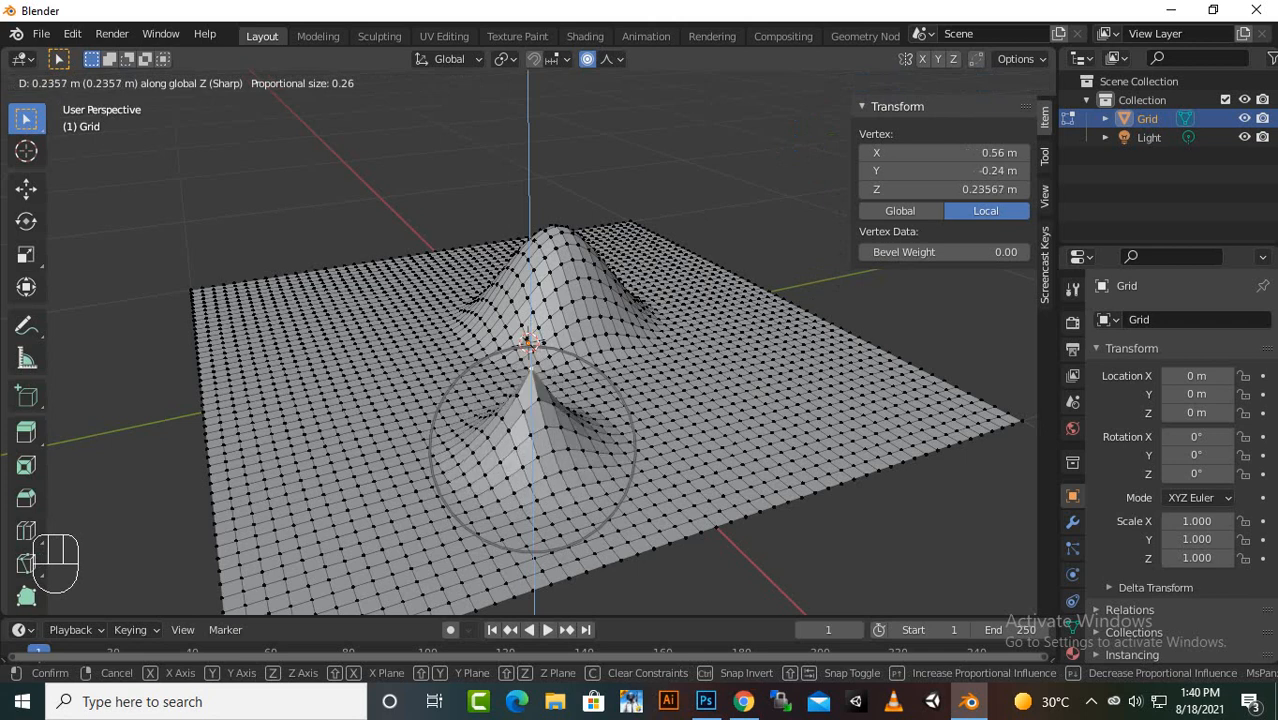
{"action": "left_click", "coordinate": [531, 347]}
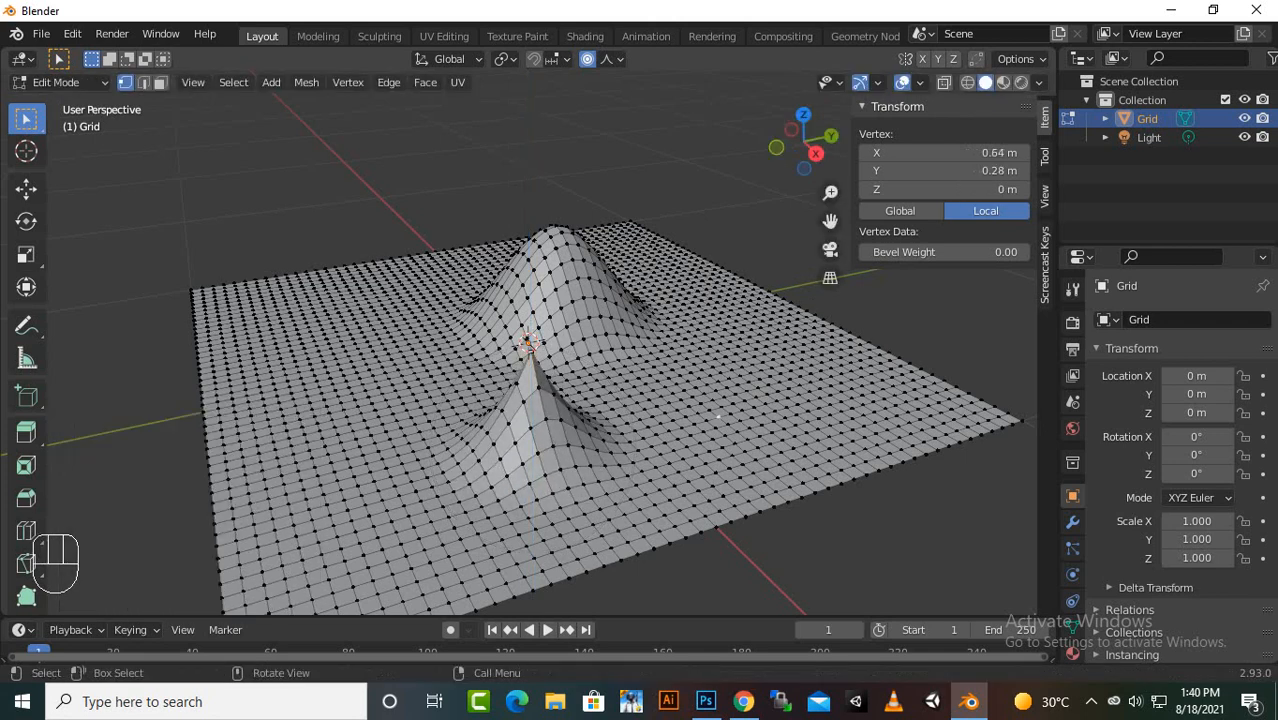
- Raise the vertex at X 0.64 m, Y 0.28 m about 0.31 m along Z with Linear falloff
{"action": "left_click", "coordinate": [612, 58]}
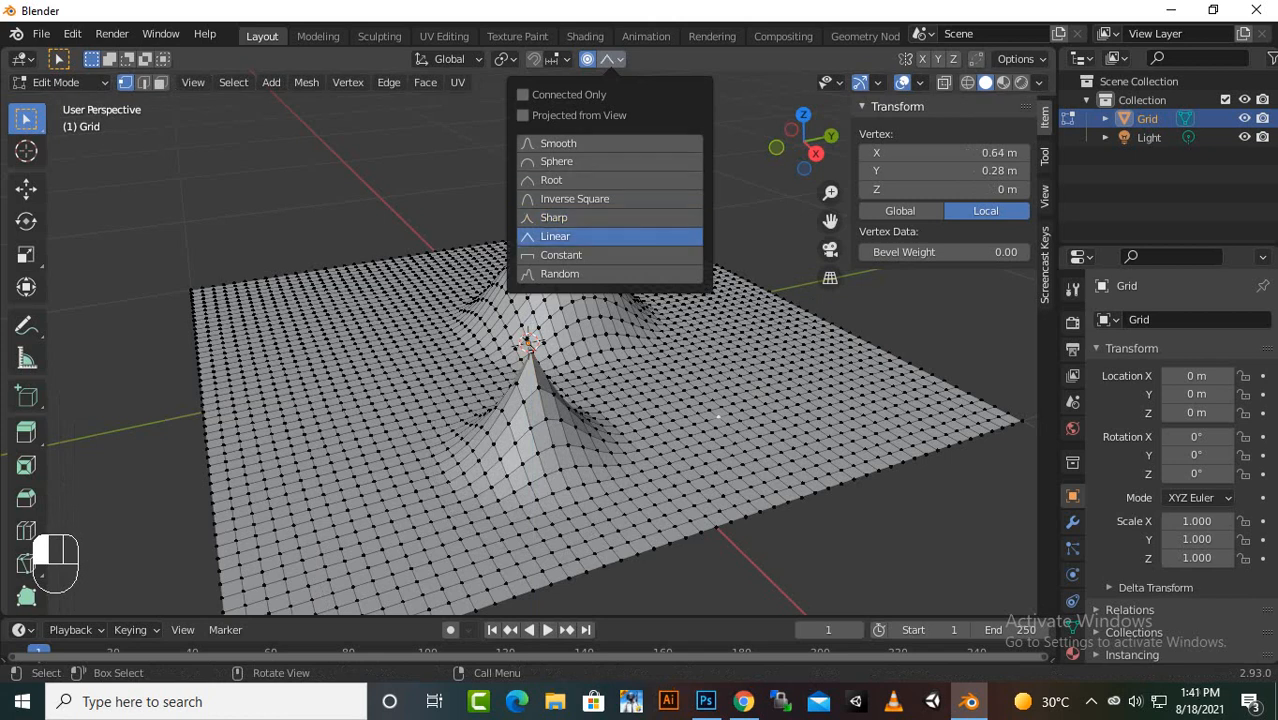
{"action": "left_click", "coordinate": [560, 236]}
{"action": "key", "text": "g"}
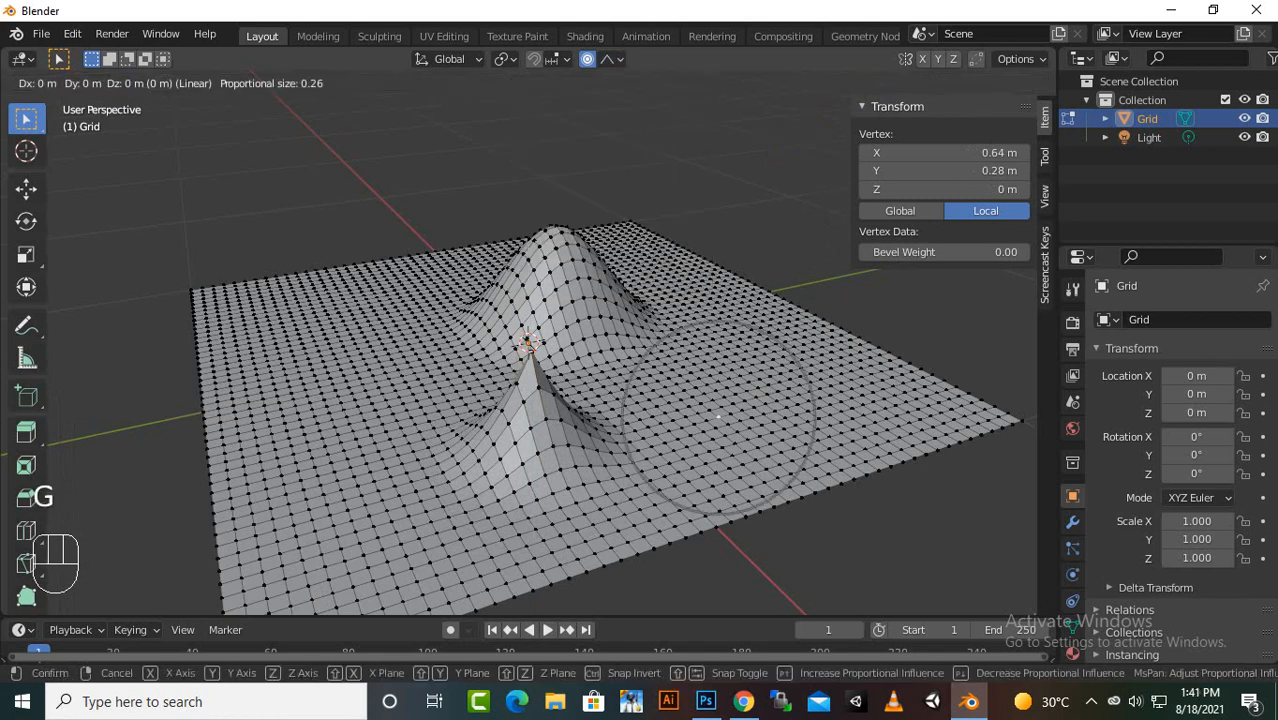
{"action": "key", "text": "z"}
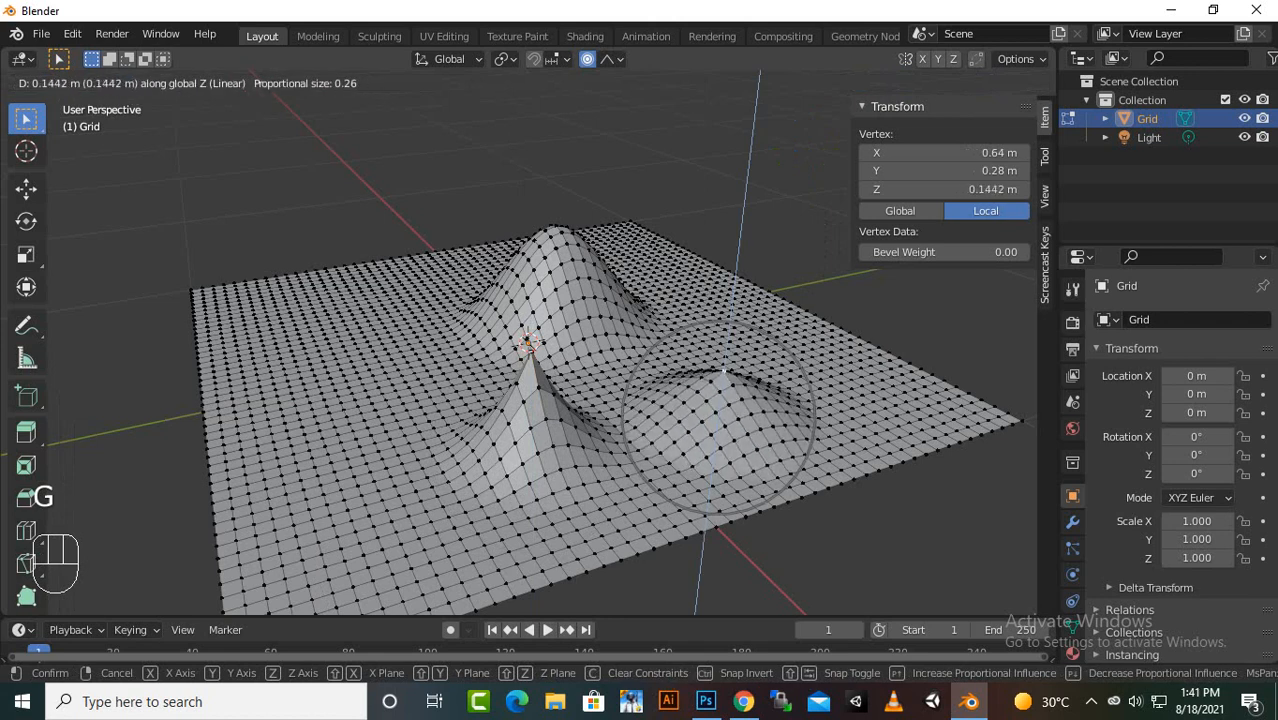
{"action": "left_click", "coordinate": [730, 318]}
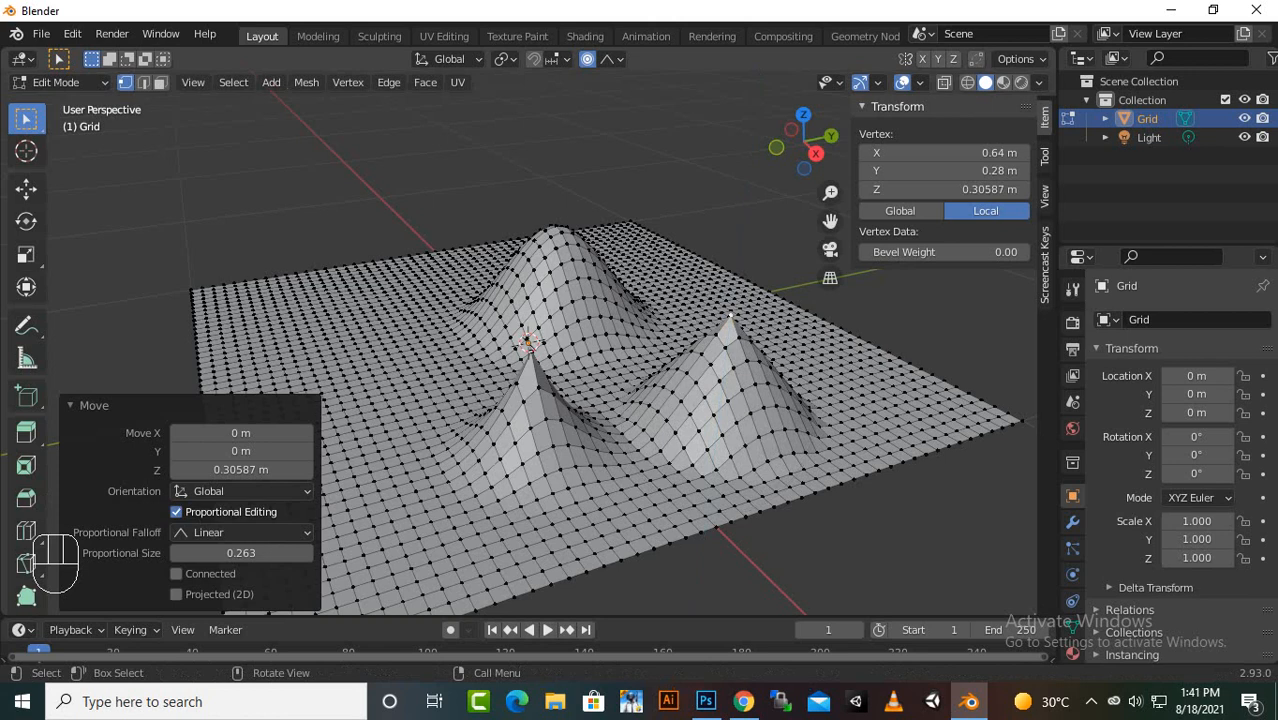
- Raise the vertex at X 0.16 m, Y -0.6 m about 0.25 m along Z with Constant falloff
{"action": "left_click", "coordinate": [610, 58]}
{"action": "left_click", "coordinate": [560, 255]}
{"action": "left_click", "coordinate": [358, 406]}
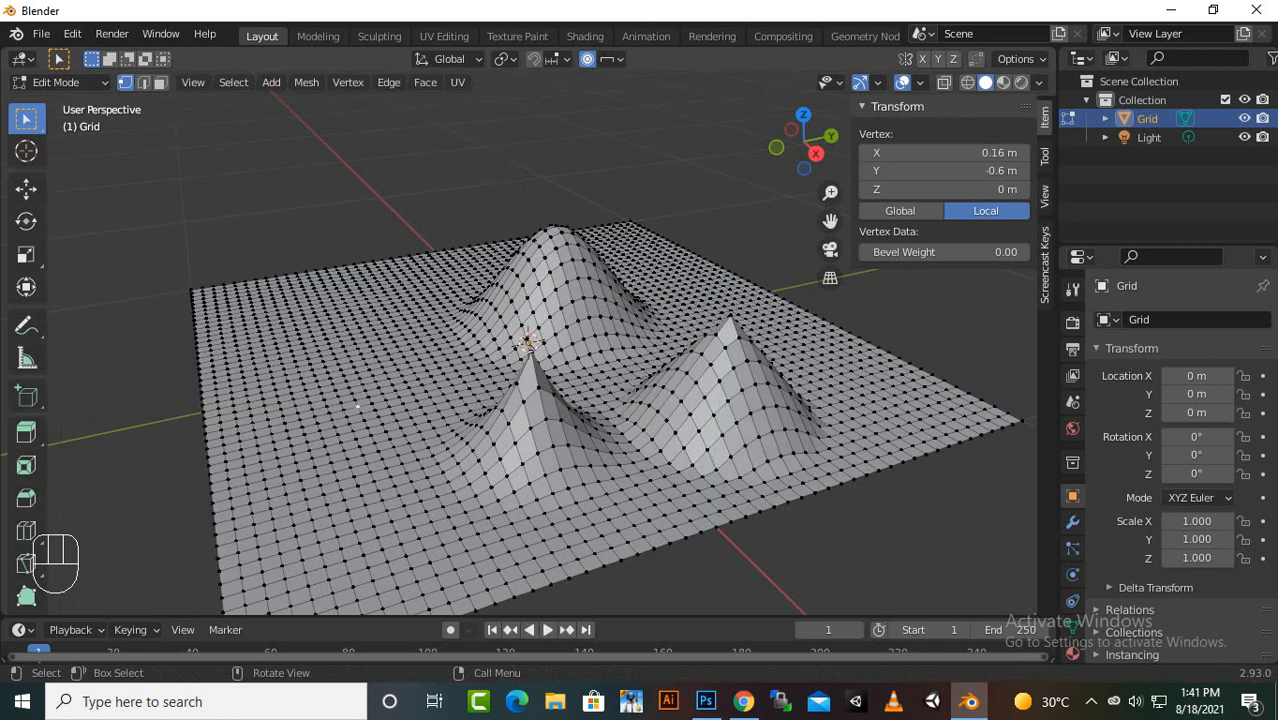
{"action": "key", "text": "g"}
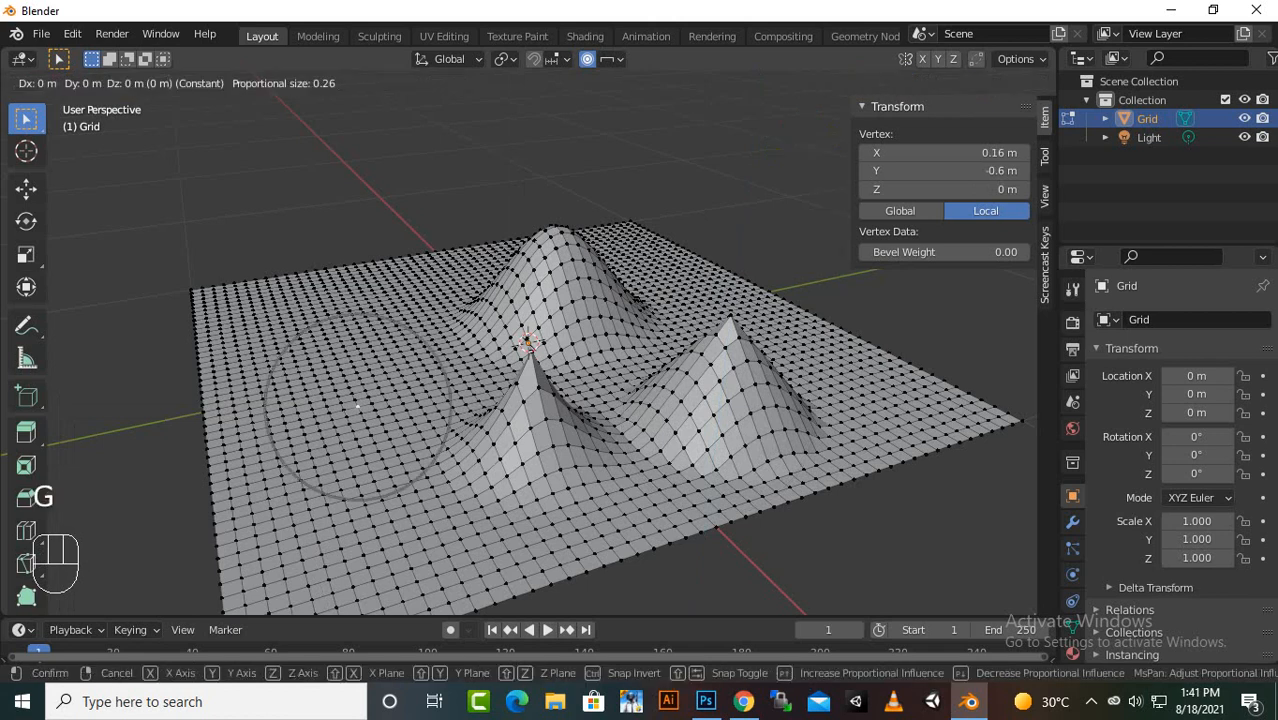
{"action": "key", "text": "z"}
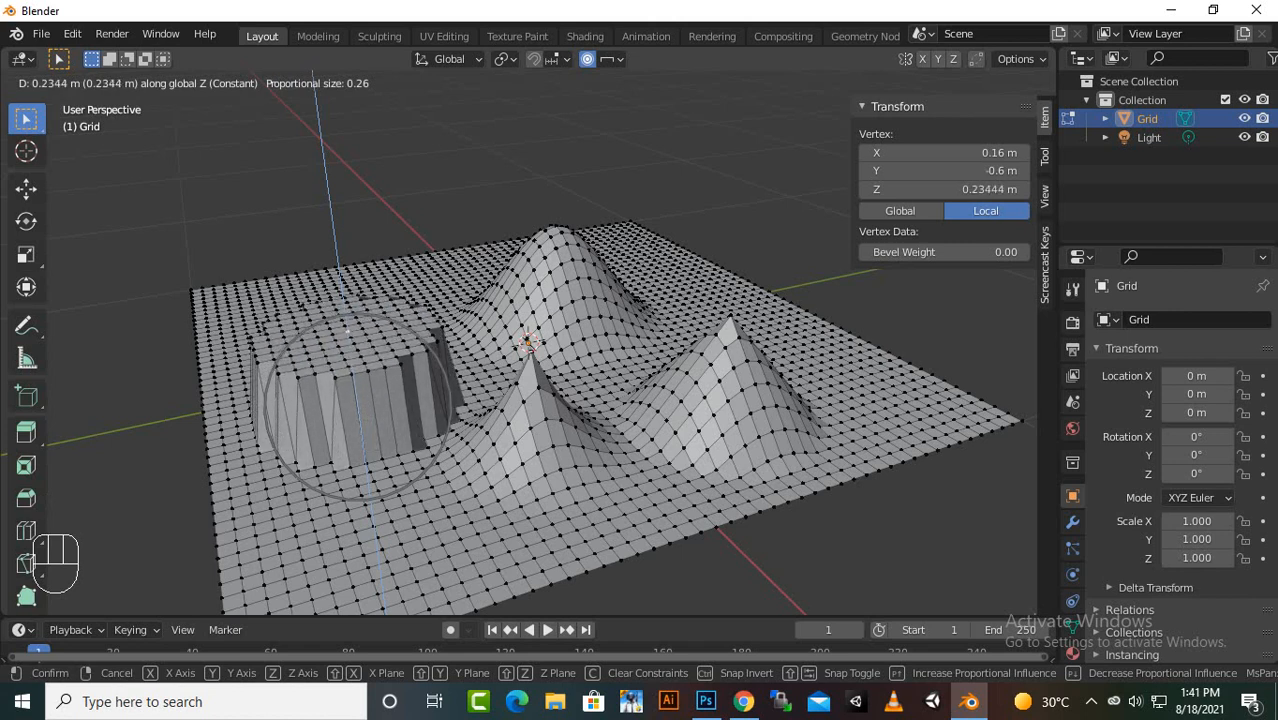
{"action": "left_click", "coordinate": [346, 325]}
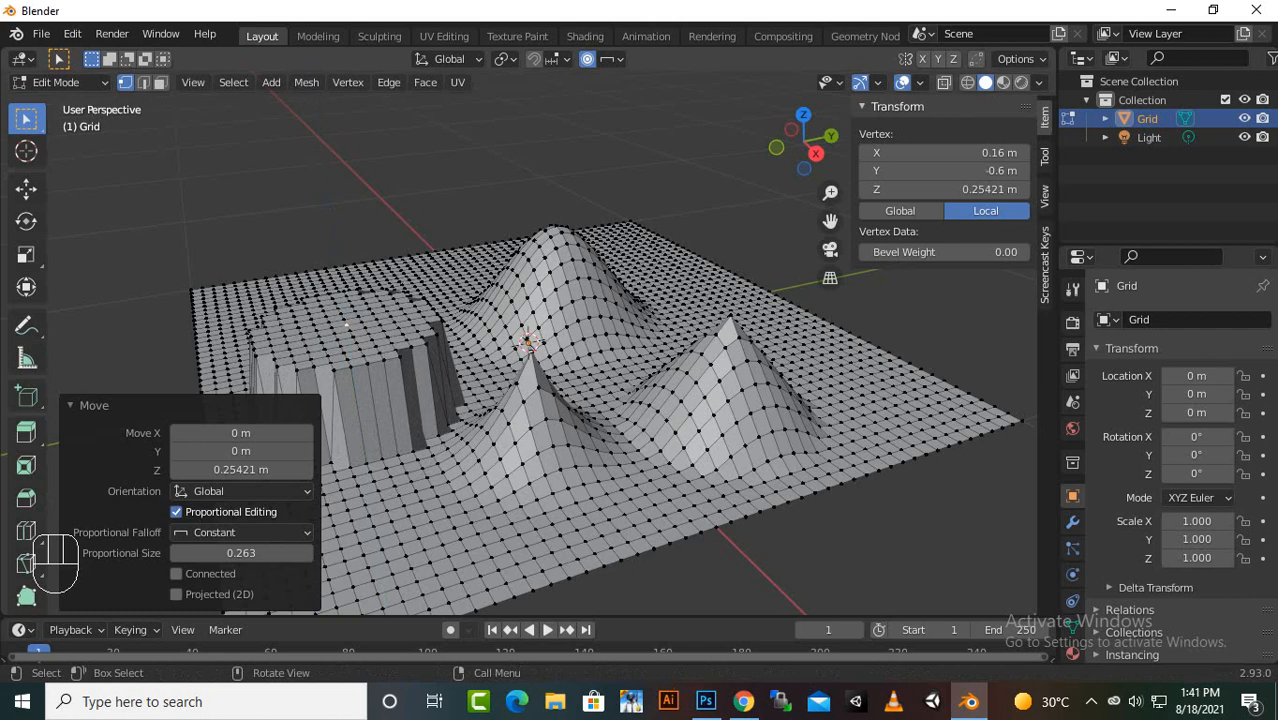
- Raise the vertex at X 0.72 m, Y -0.6 m about 0.32 m along Z with Random falloff
{"action": "left_click", "coordinate": [607, 58]}
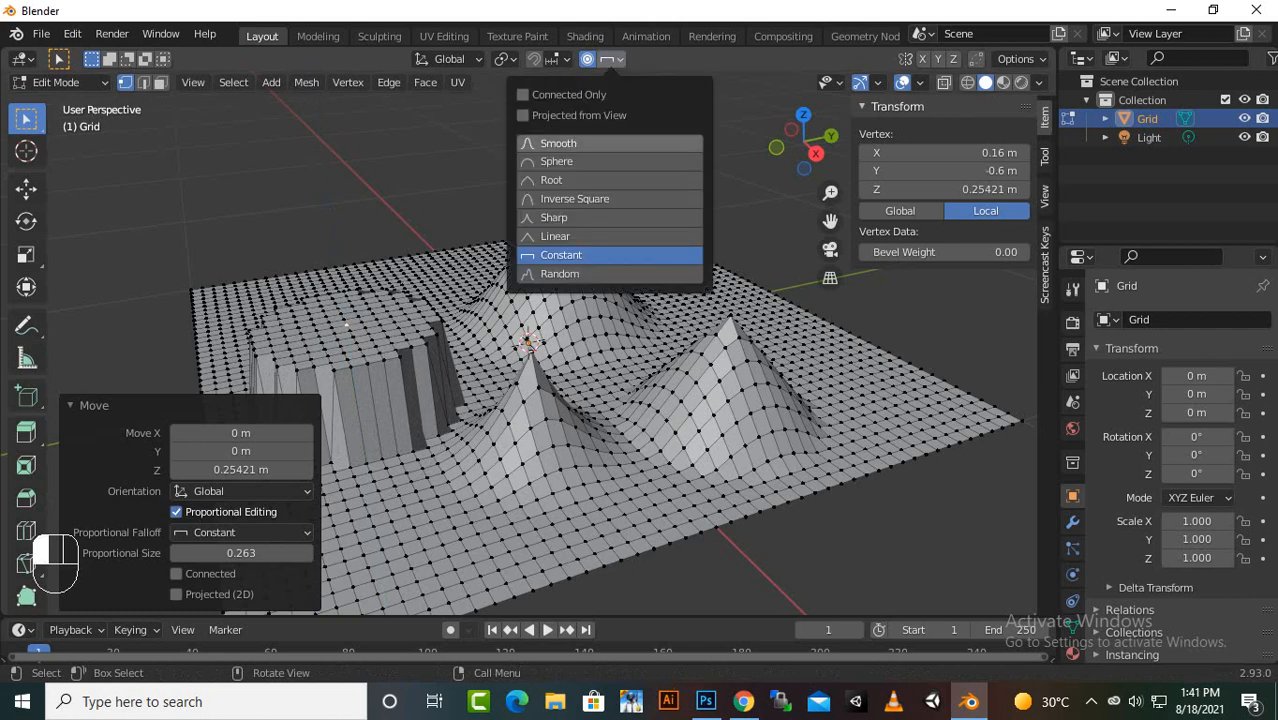
{"action": "left_click", "coordinate": [560, 273]}
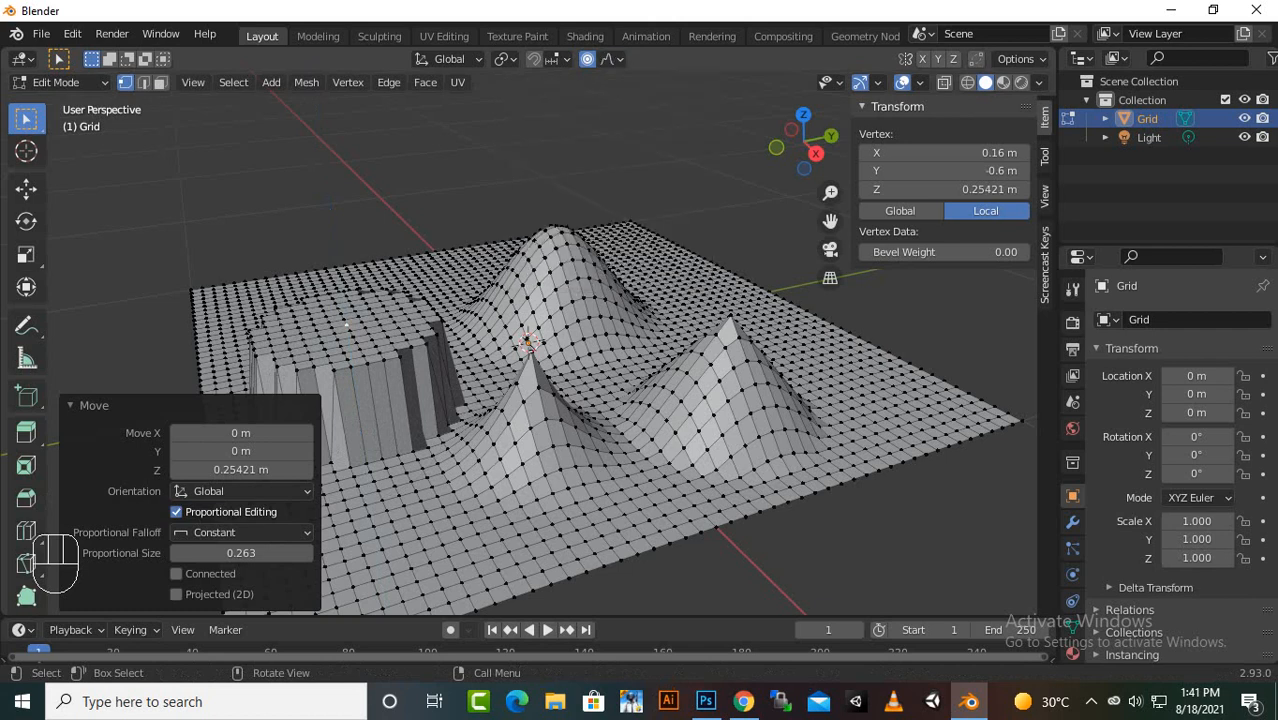
{"action": "left_click", "coordinate": [413, 527]}
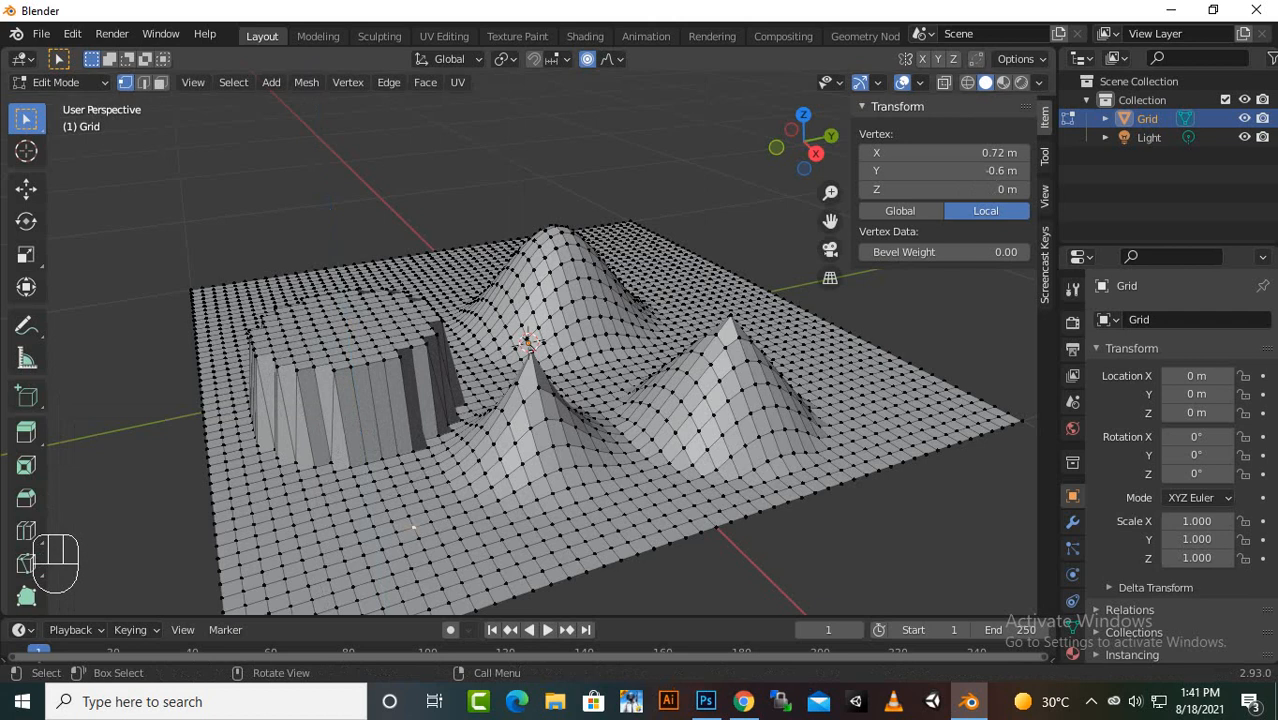
{"action": "key", "text": "g"}
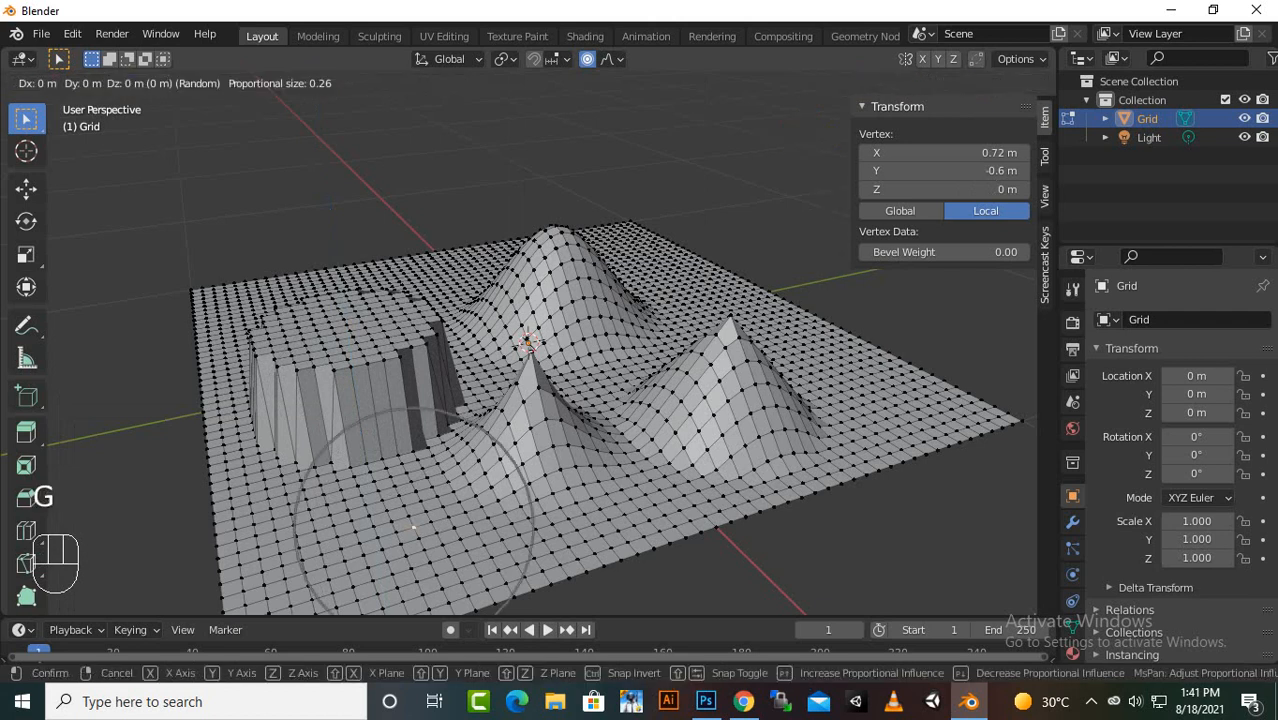
{"action": "key", "text": "z"}
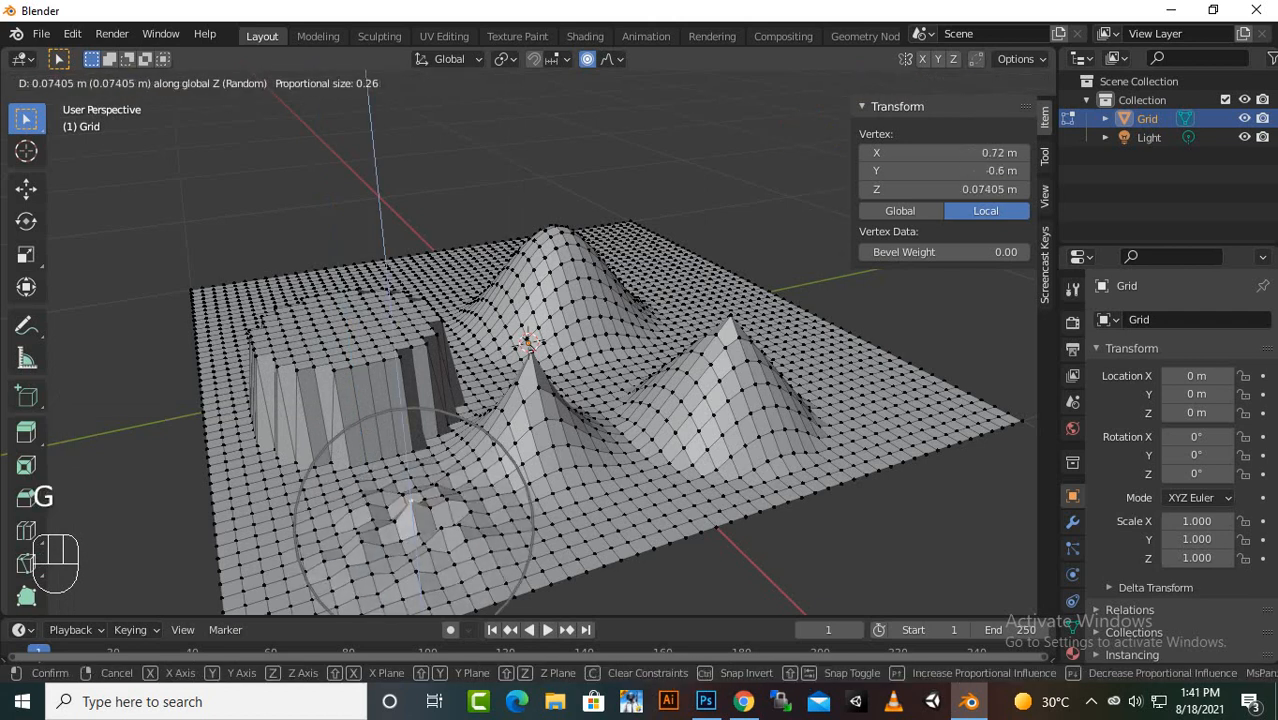
{"action": "left_click", "coordinate": [401, 406]}
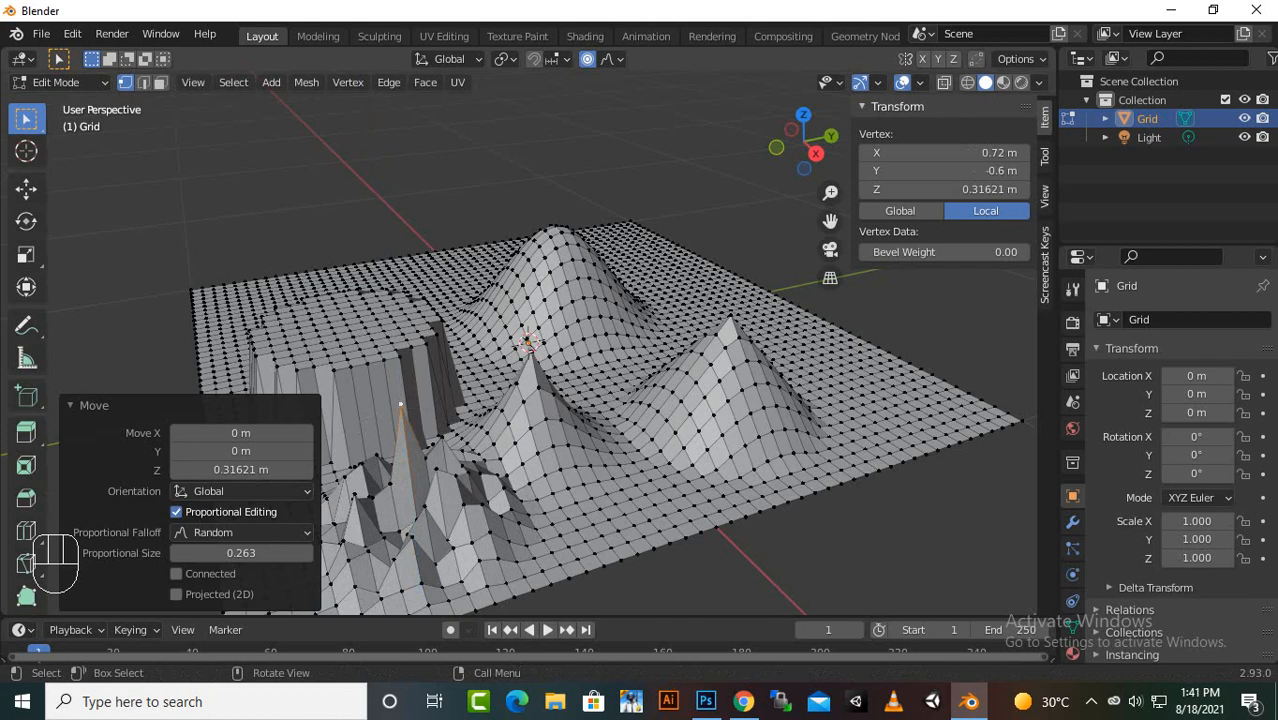
- Undo the Random, Constant, Linear and Sharp moves and the first Smooth hill, returning the grid to flat
{"action": "key", "text": "ctrl+z"}
{"action": "key", "text": "ctrl+z"}
{"action": "key", "text": "ctrl+z"}
{"action": "key", "text": "ctrl+z"}
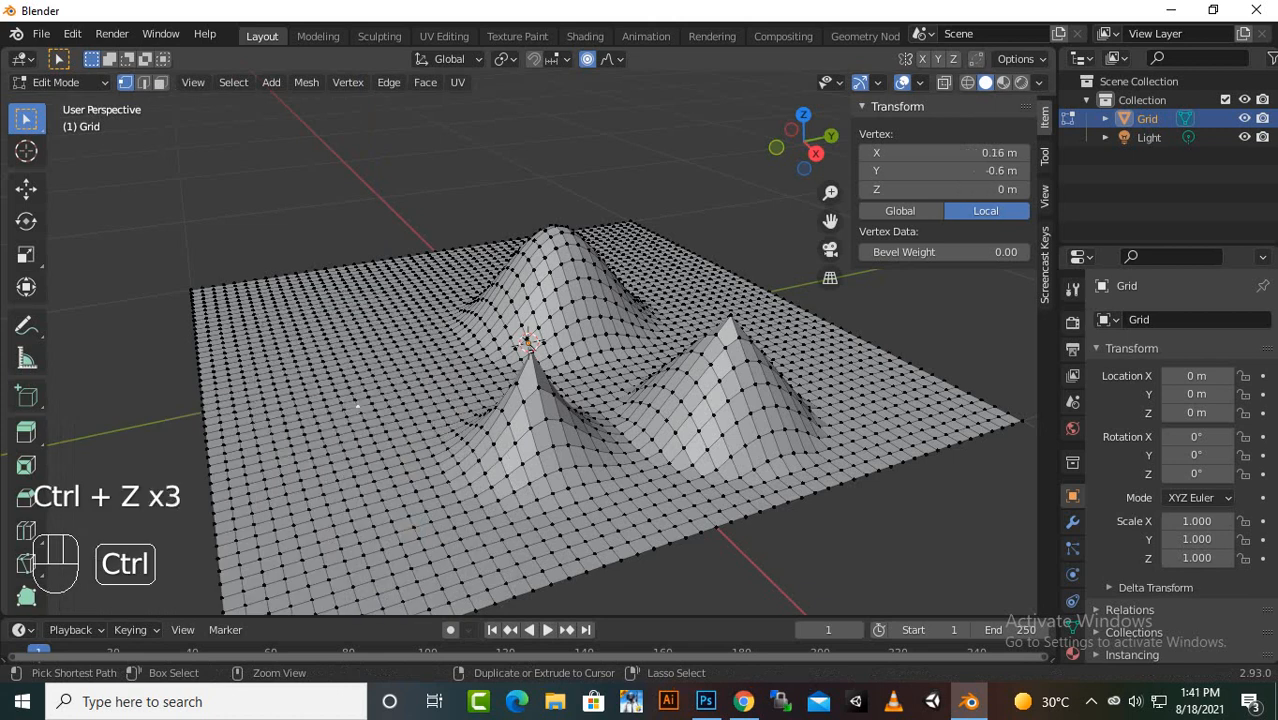
{"action": "key", "text": "ctrl+z"}
{"action": "key", "text": "ctrl+z"}
{"action": "key", "text": "ctrl+z"}
{"action": "key", "text": "ctrl+z"}
{"action": "key", "text": "ctrl+z"}
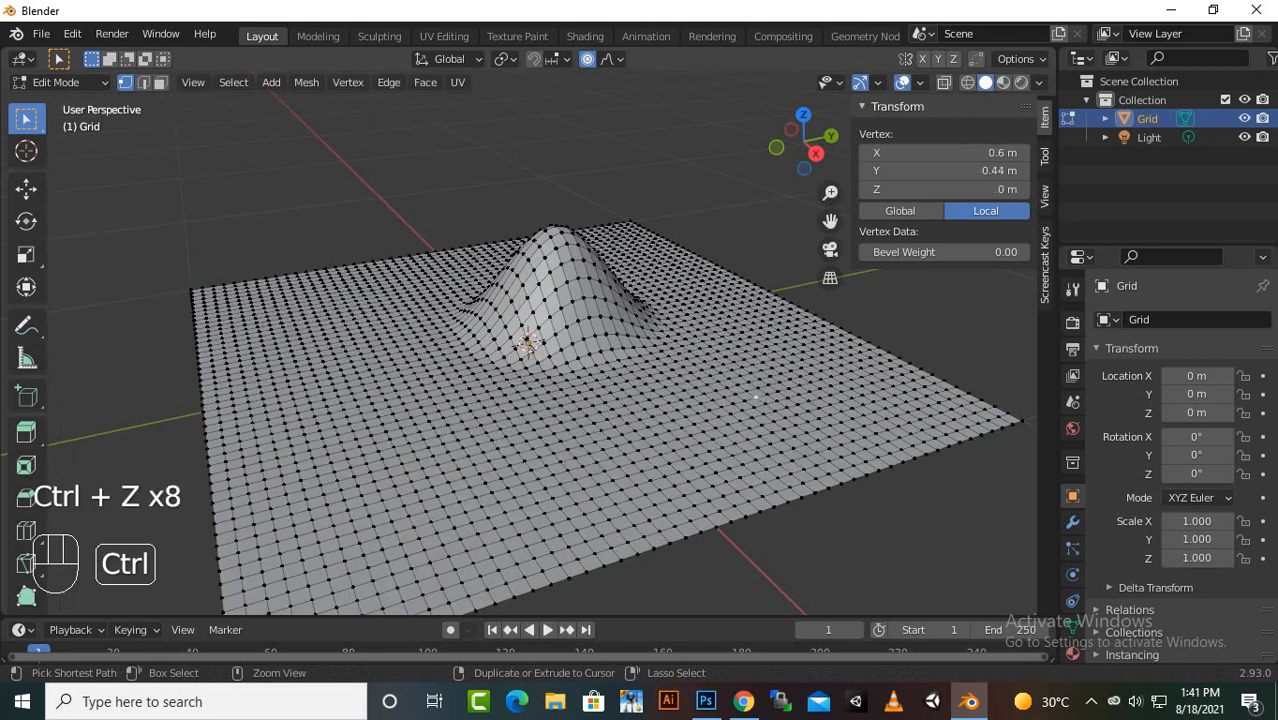
{"action": "key", "text": "ctrl+z"}
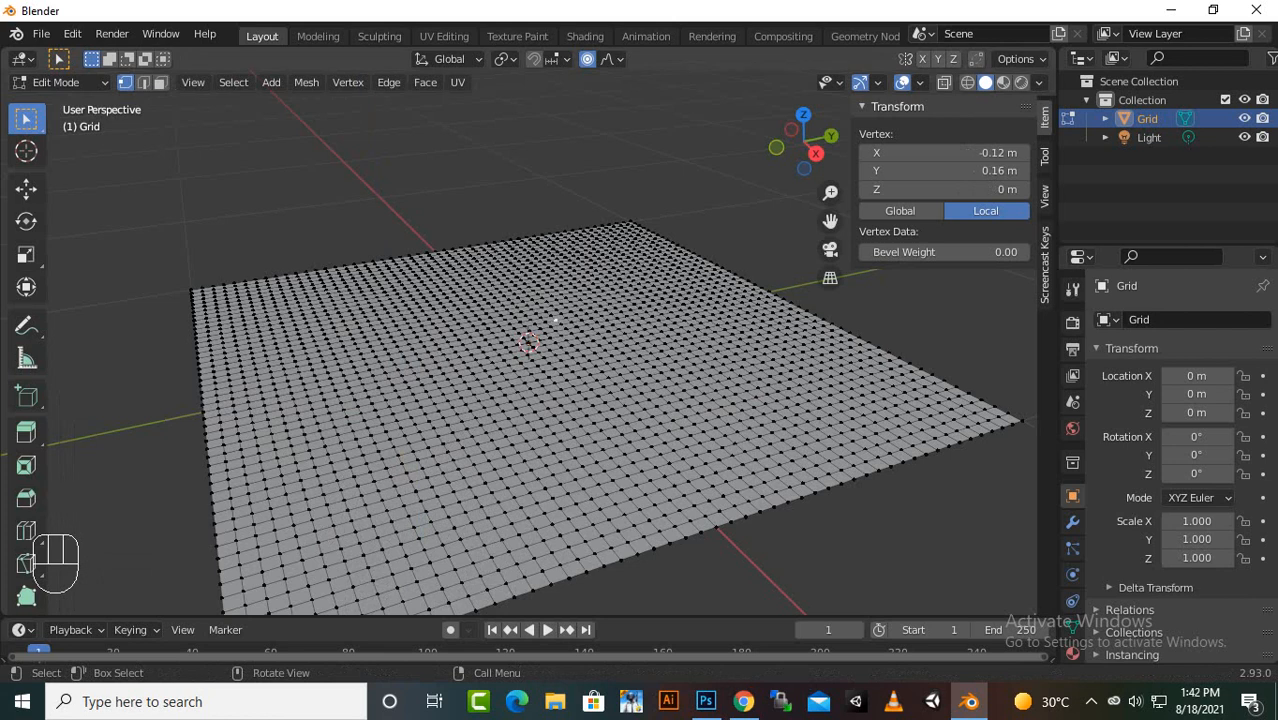
- Select twelve vertices scattered across the grid and raise them about 0.16 m along Z with Smooth falloff and proportional size about 0.26
{"action": "left_click", "coordinate": [610, 58]}
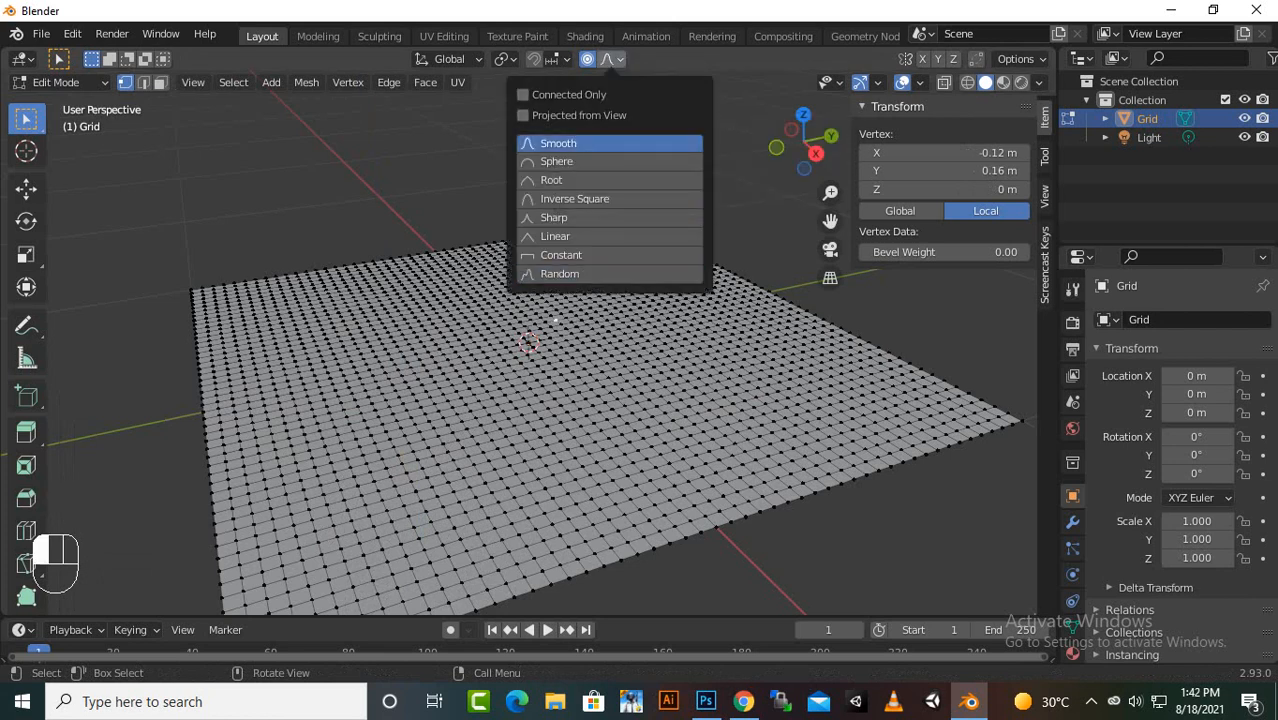
{"action": "left_click", "coordinate": [580, 143]}
{"action": "left_click", "coordinate": [263, 300]}
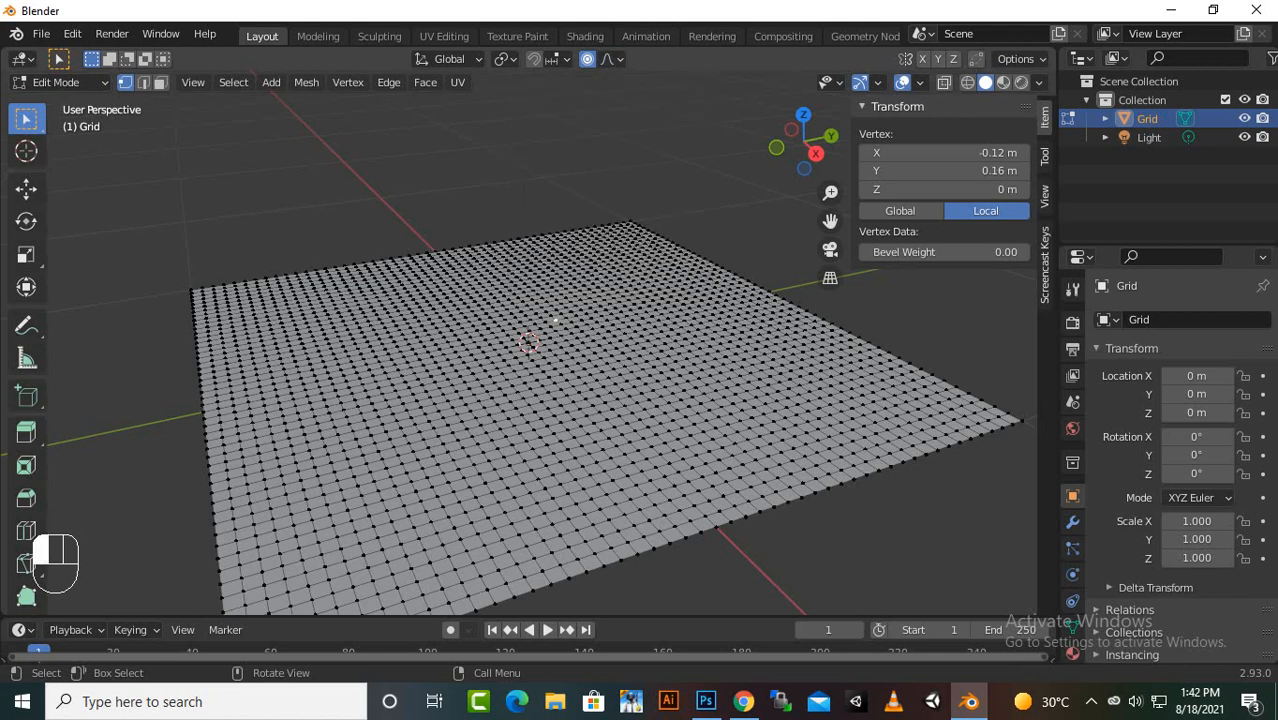
{"action": "left_click", "coordinate": [410, 280], "text": "shift"}
{"action": "left_click", "coordinate": [440, 332], "text": "shift"}
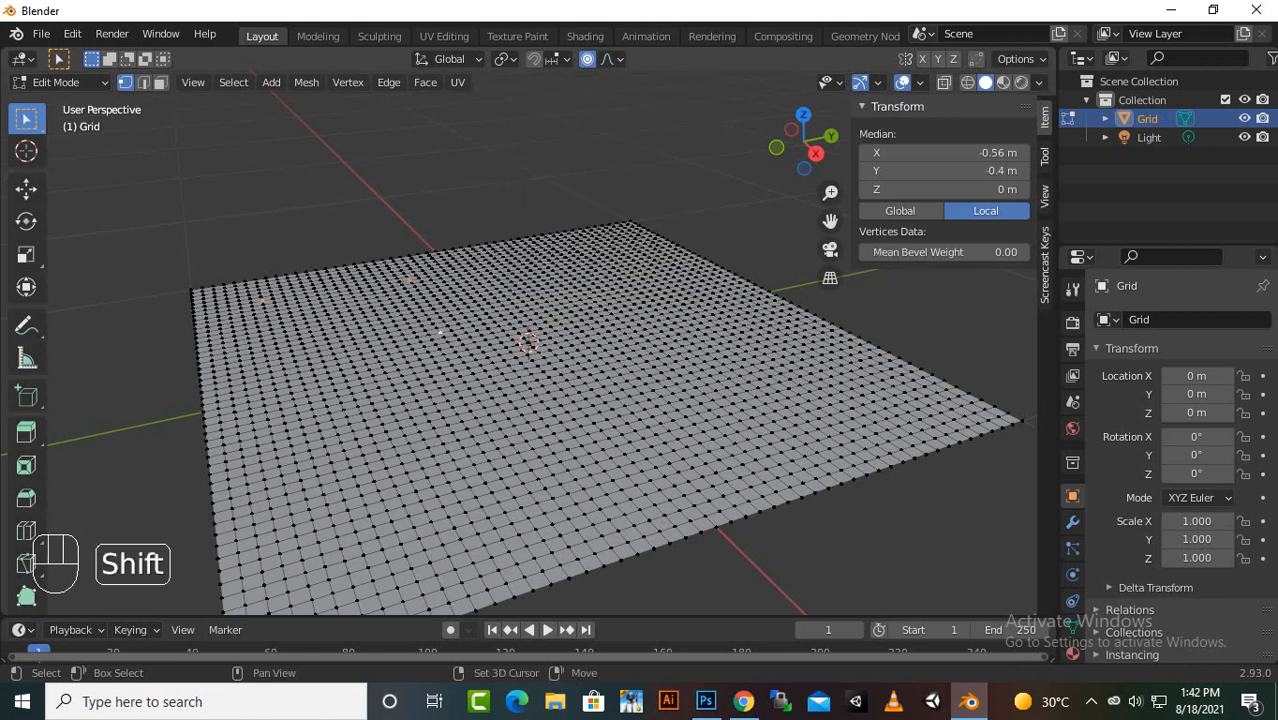
{"action": "left_click", "coordinate": [589, 290], "text": "shift"}
{"action": "left_click", "coordinate": [671, 330], "text": "shift"}
{"action": "left_click", "coordinate": [764, 355], "text": "shift"}
{"action": "left_click", "coordinate": [709, 452], "text": "shift"}
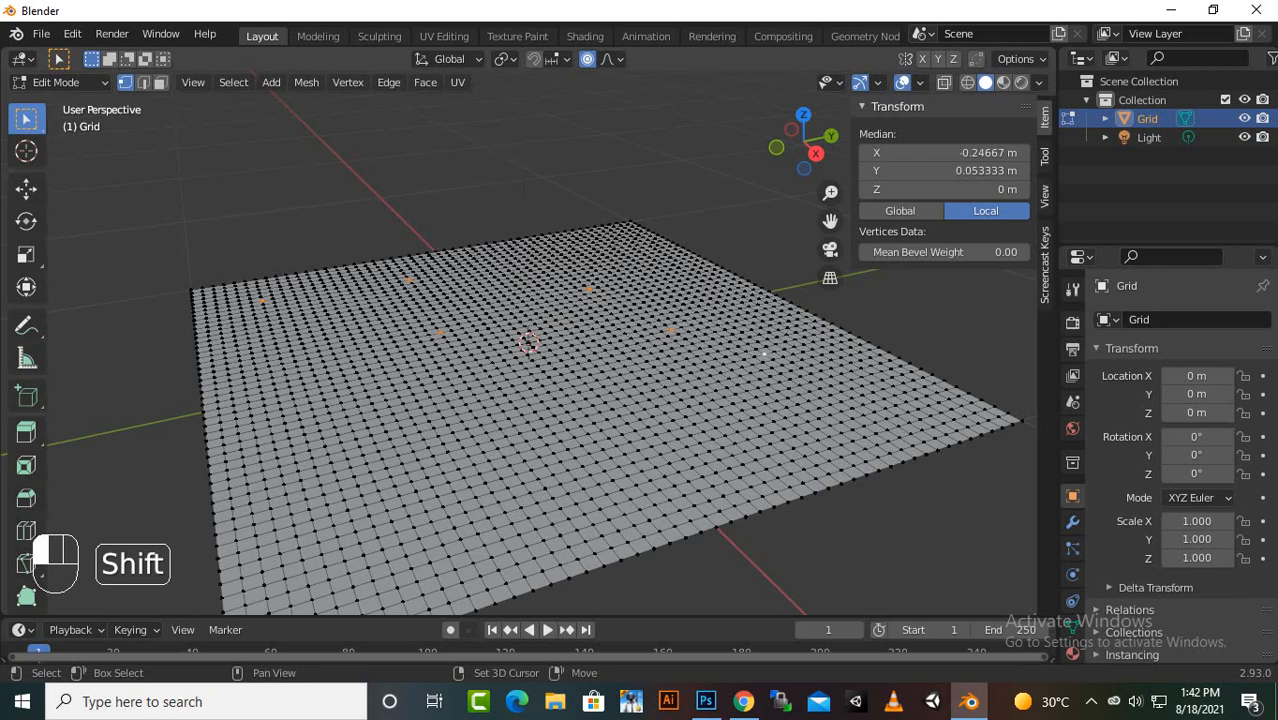
{"action": "left_click", "coordinate": [621, 490], "text": "shift"}
{"action": "left_click", "coordinate": [337, 536], "text": "shift"}
{"action": "left_click", "coordinate": [322, 437], "text": "shift"}
{"action": "left_click", "coordinate": [302, 385], "text": "shift"}
{"action": "left_click", "coordinate": [561, 423], "text": "shift"}
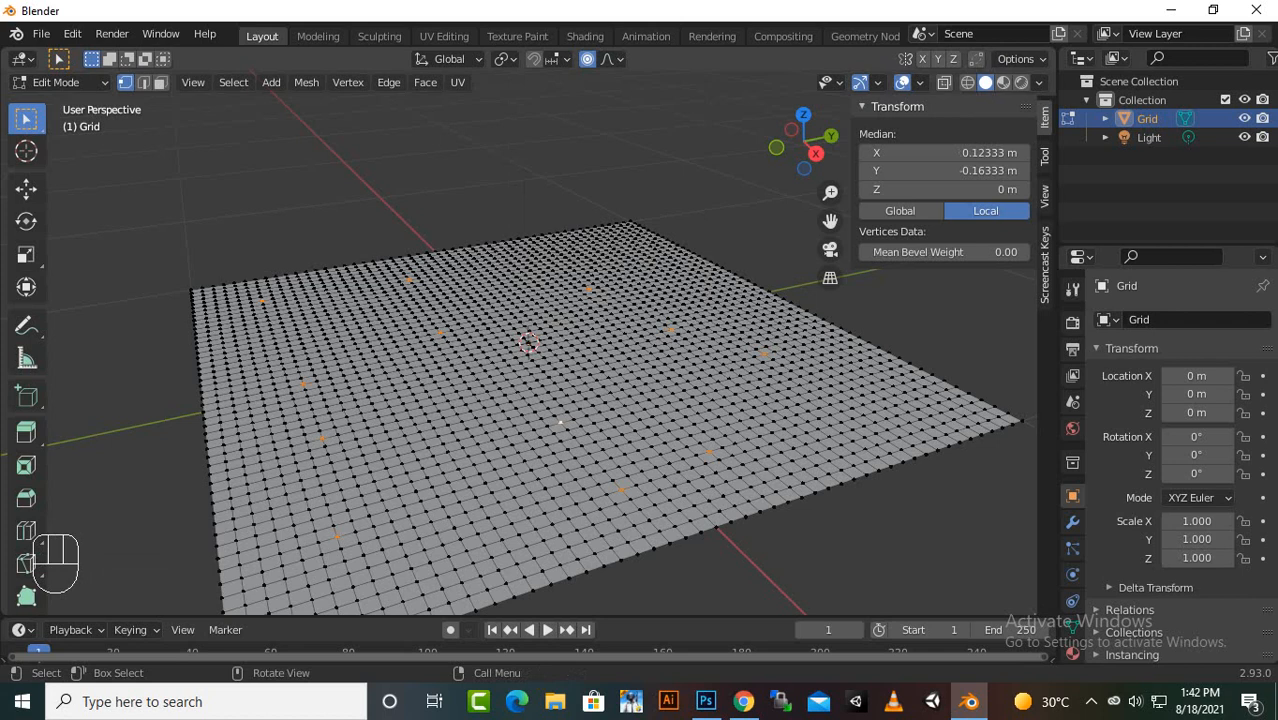
{"action": "key", "text": "g"}
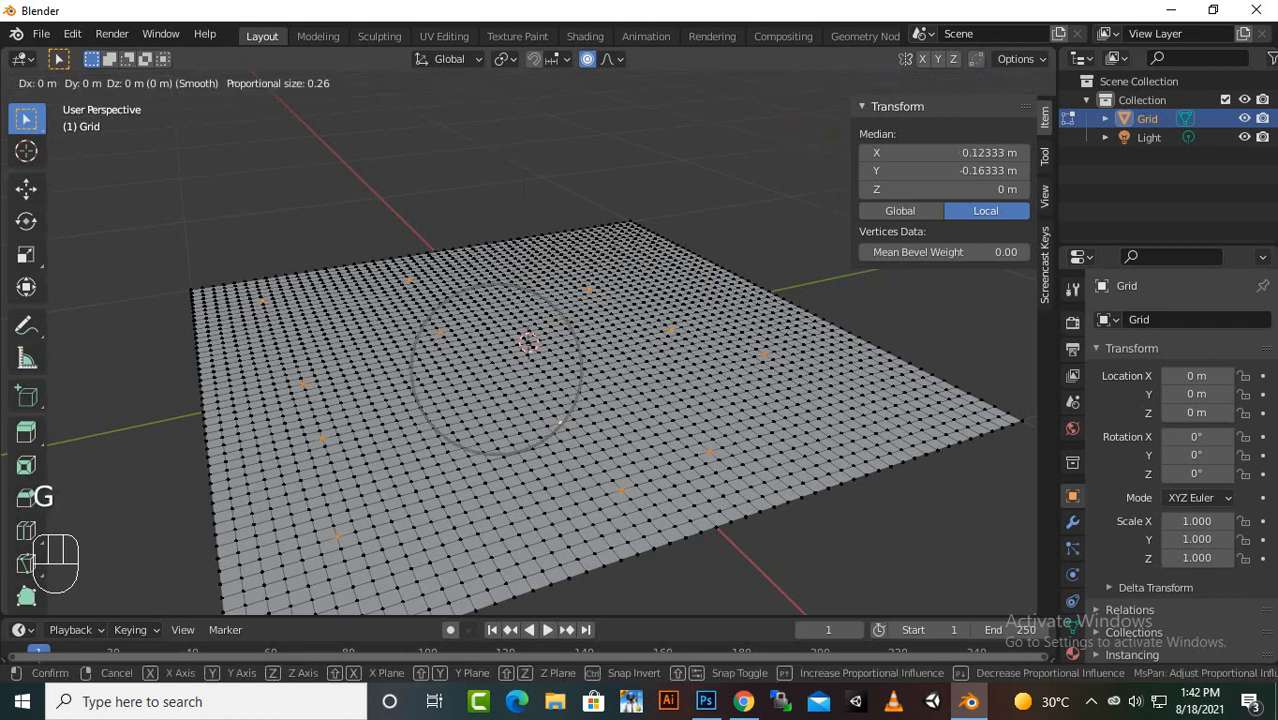
{"action": "key", "text": "z"}
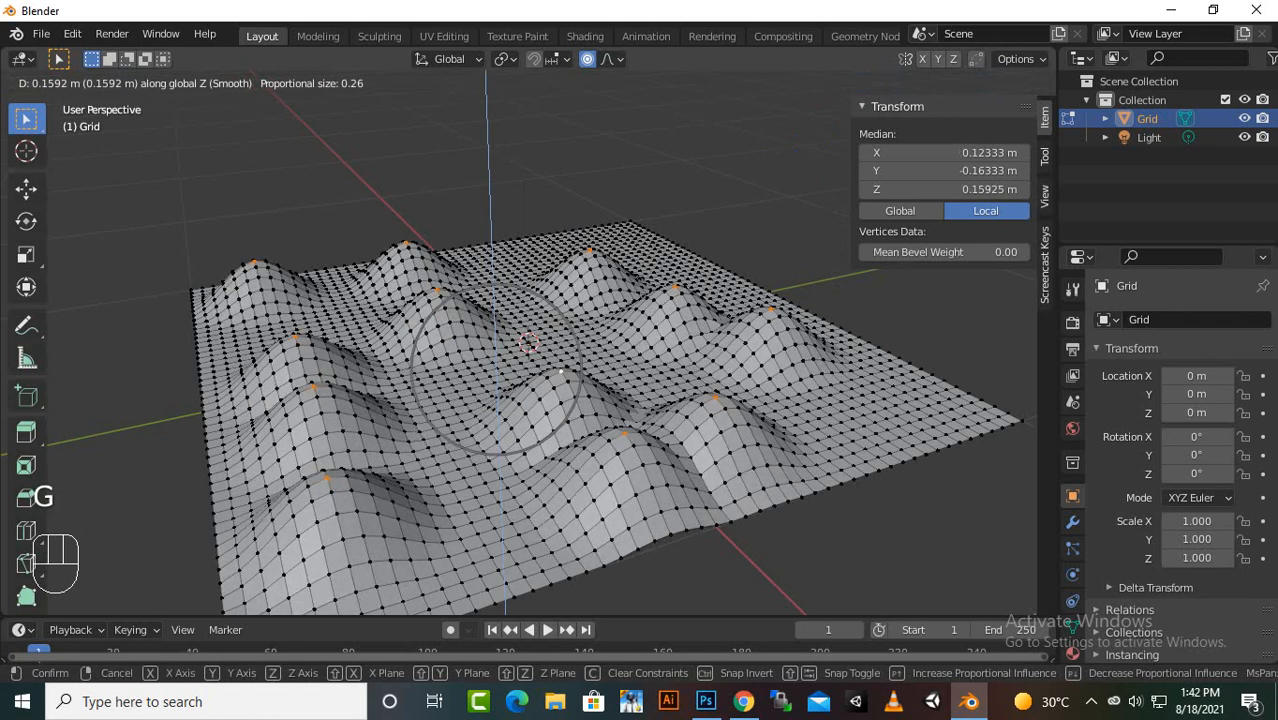
{"action": "left_click", "coordinate": [561, 372]}
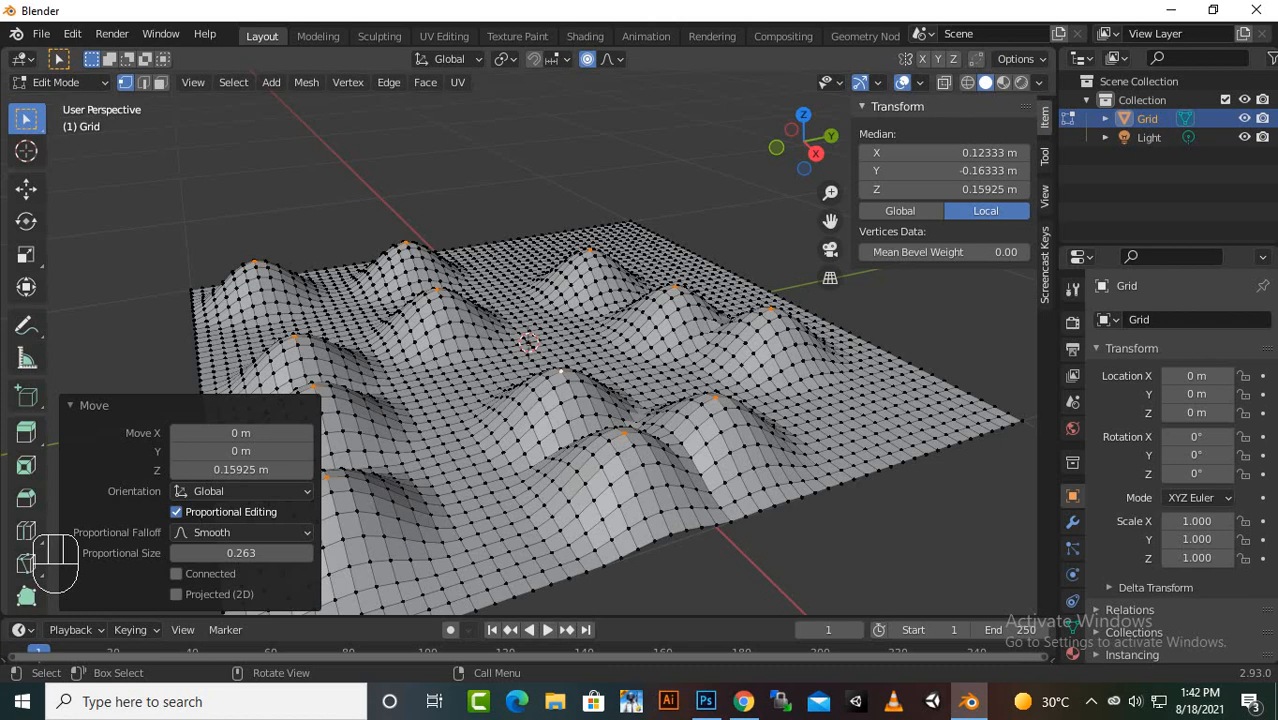
- Raise the same twelve vertices about 0.29 m further along Z with the proportional size reduced to about 0.14
{"action": "key", "text": "g"}
{"action": "scroll", "coordinate": [495, 320], "scroll_direction": "down", "scroll_amount": 1}
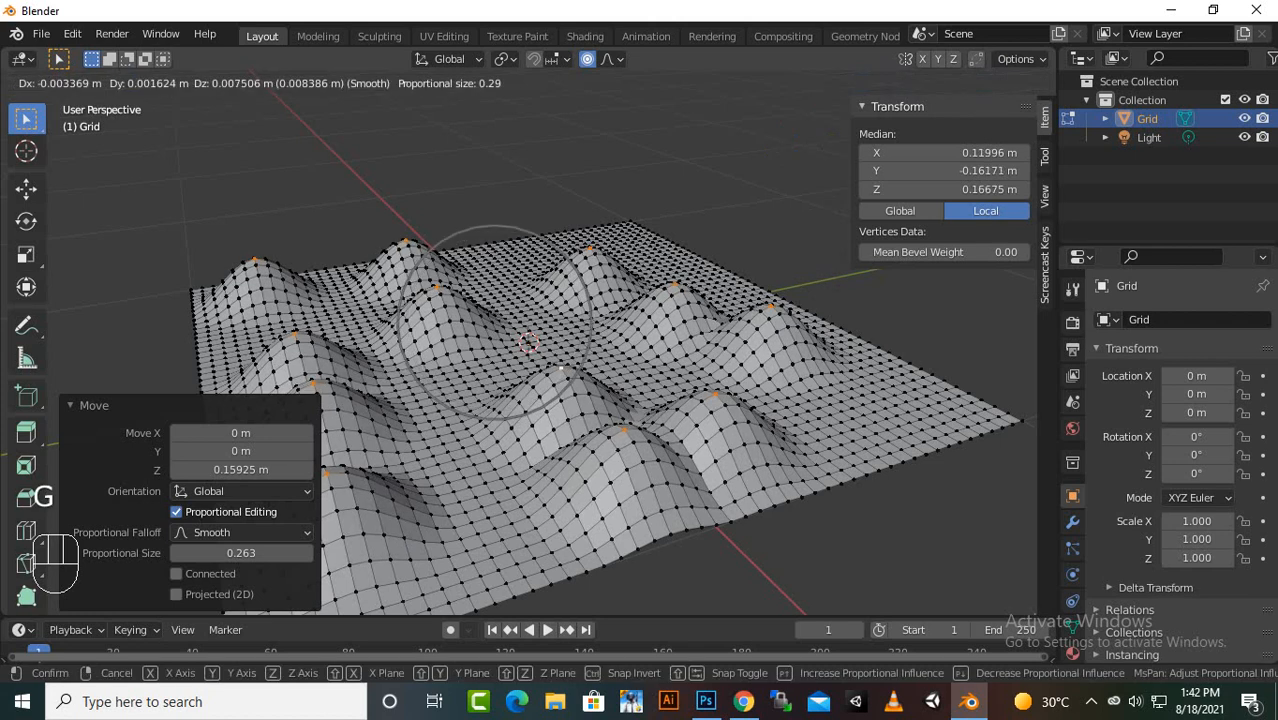
{"action": "scroll", "coordinate": [495, 320], "scroll_direction": "up", "scroll_amount": 8}
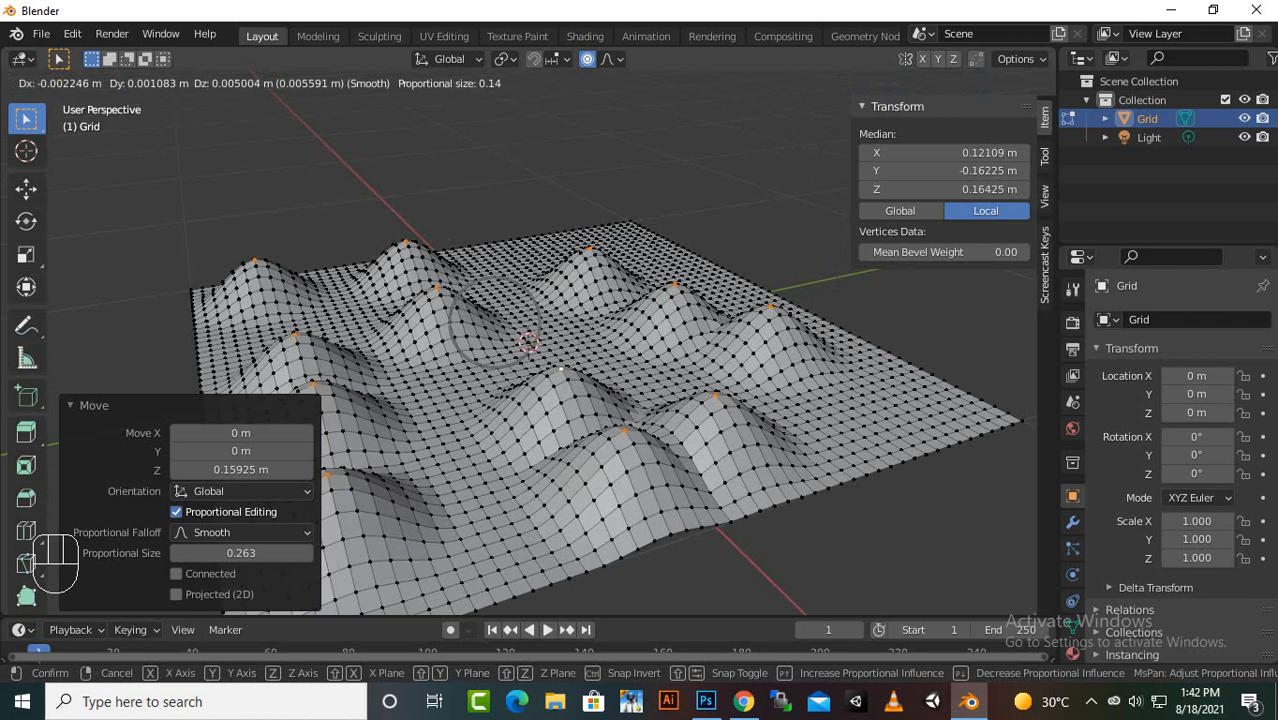
{"action": "key", "text": "z"}
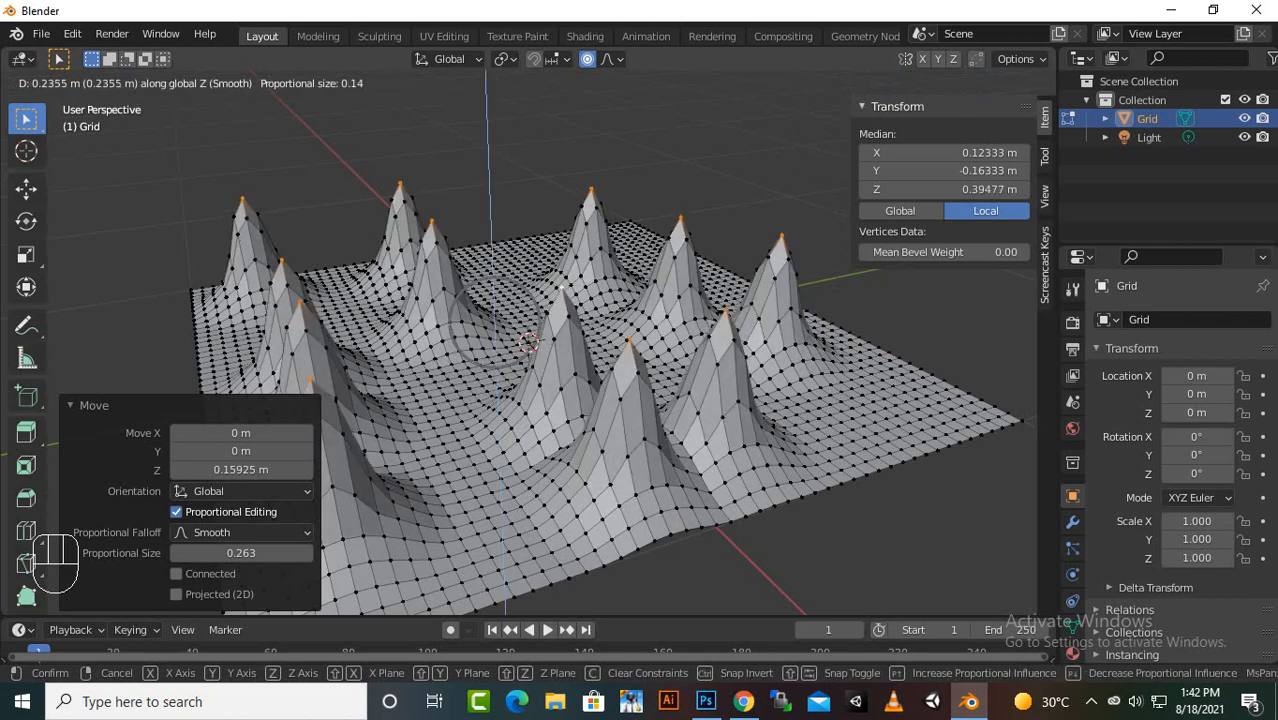
{"action": "key", "text": "Return"}
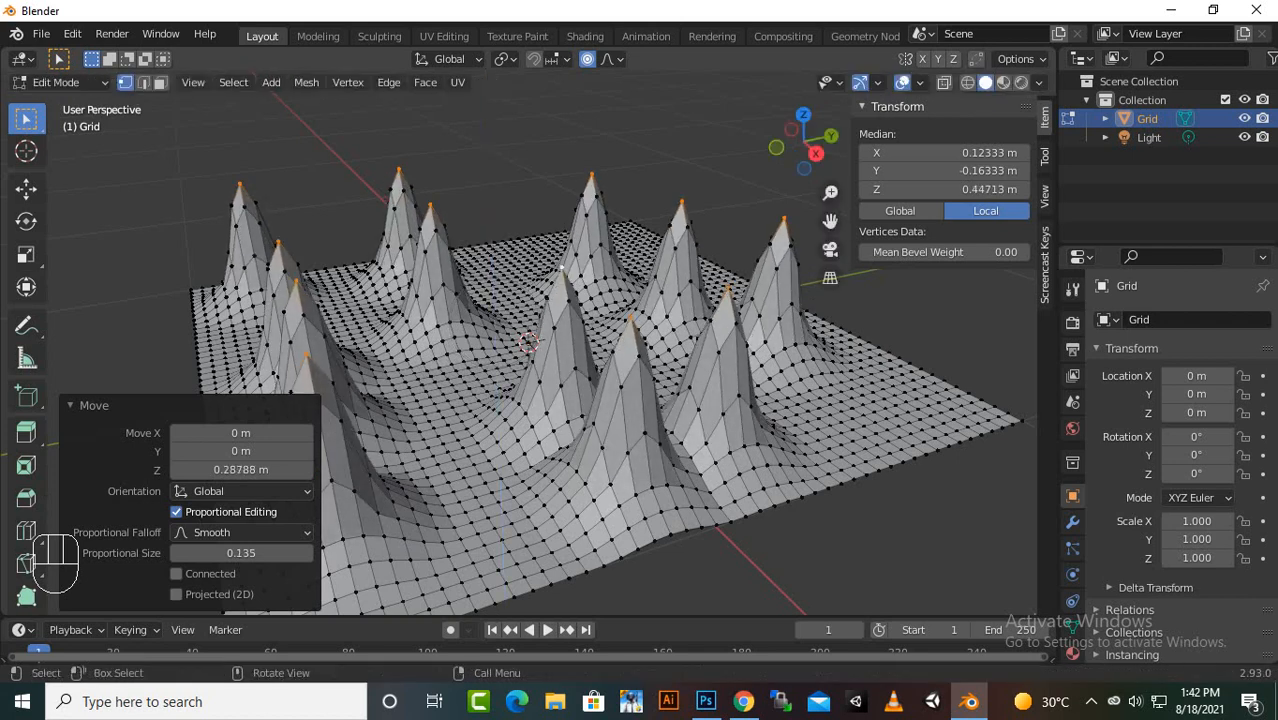
{"action": "scroll", "coordinate": [548, 350], "scroll_direction": "down", "scroll_amount": 1}
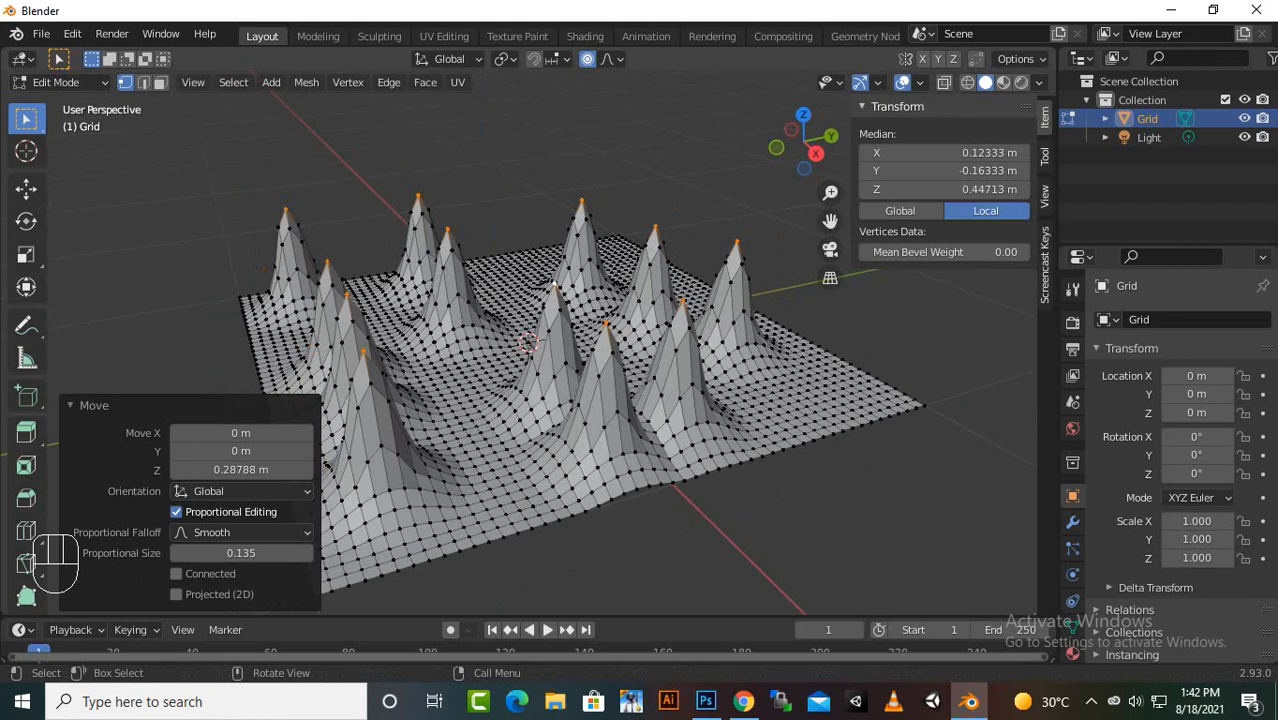
- Undo both raises of the twelve vertices and the last vertex selection
{"action": "key", "text": "ctrl"}
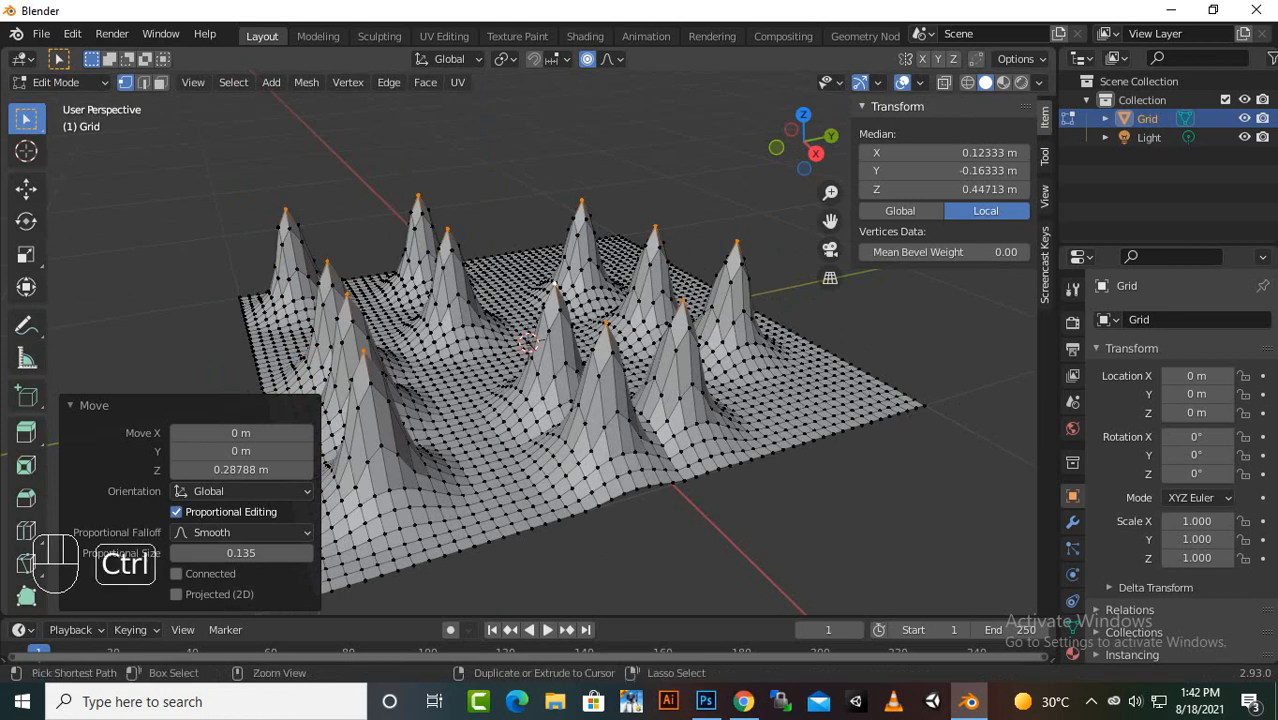
{"action": "key", "text": "ctrl+z"}
{"action": "key", "text": "ctrl+z"}
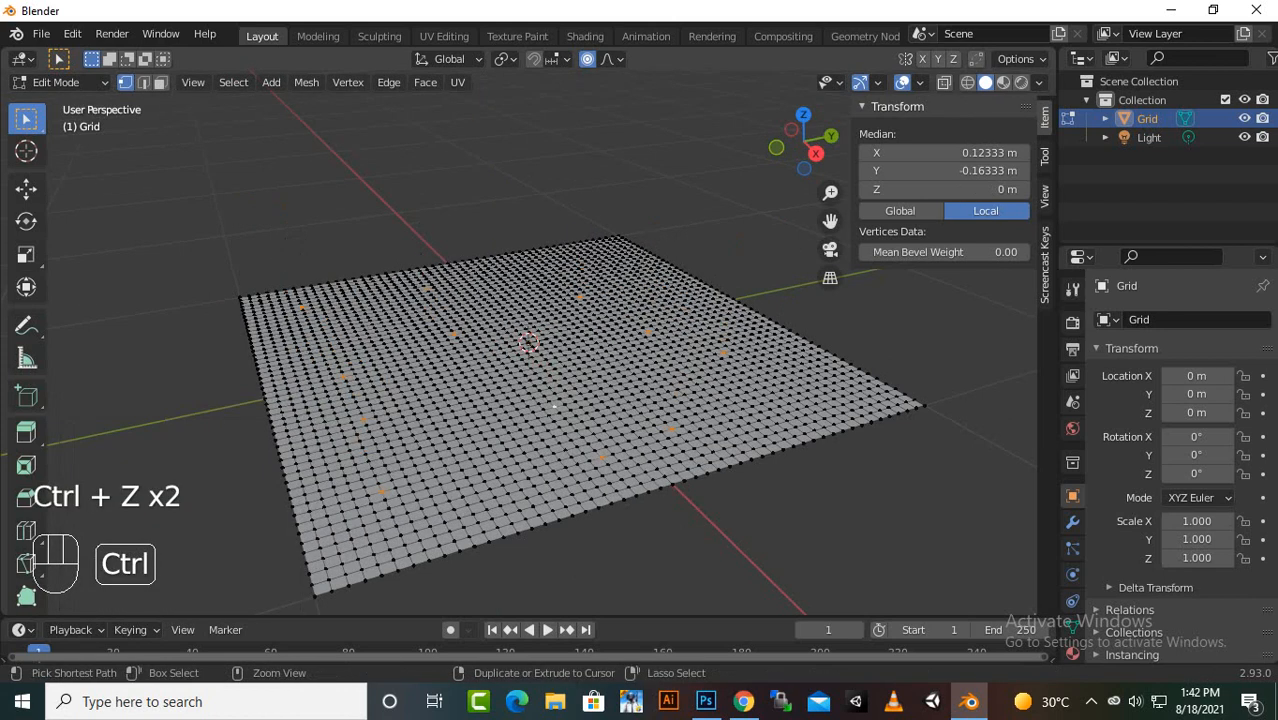
{"action": "key", "text": "ctrl+z"}
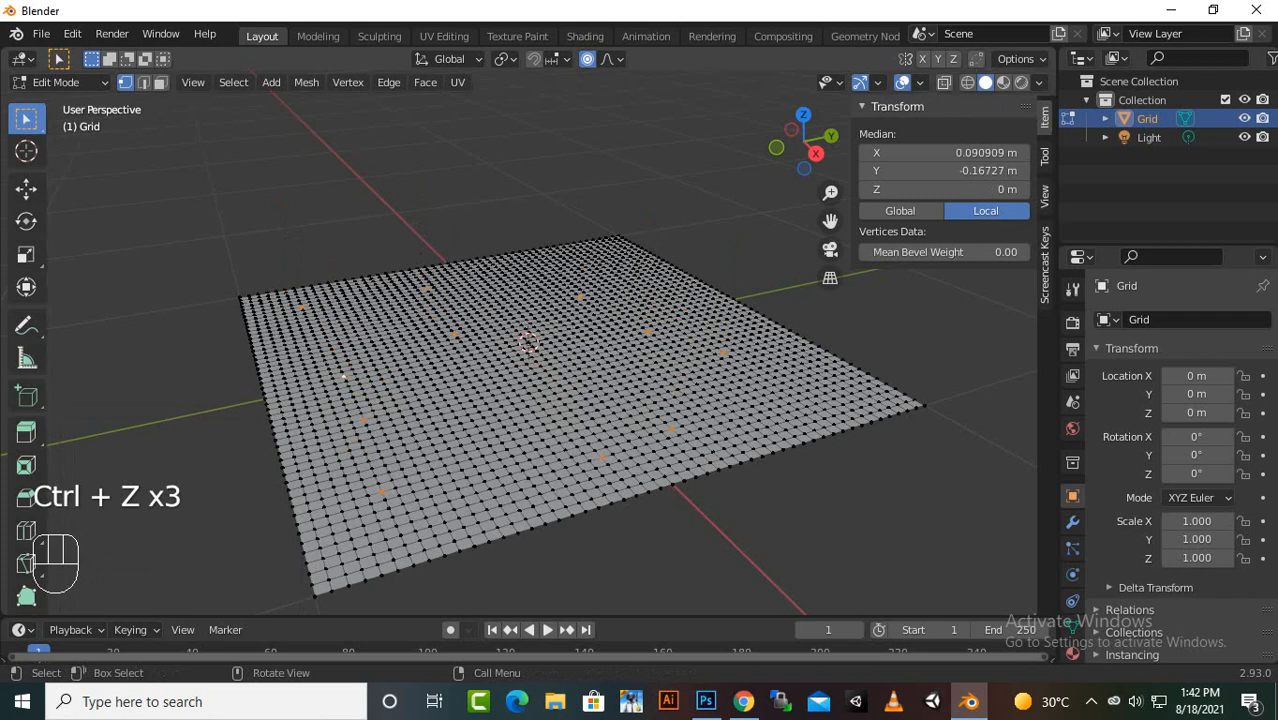
- Return to Object Mode, delete the grid and add a circle mesh in its place
{"action": "key", "text": "Tab"}
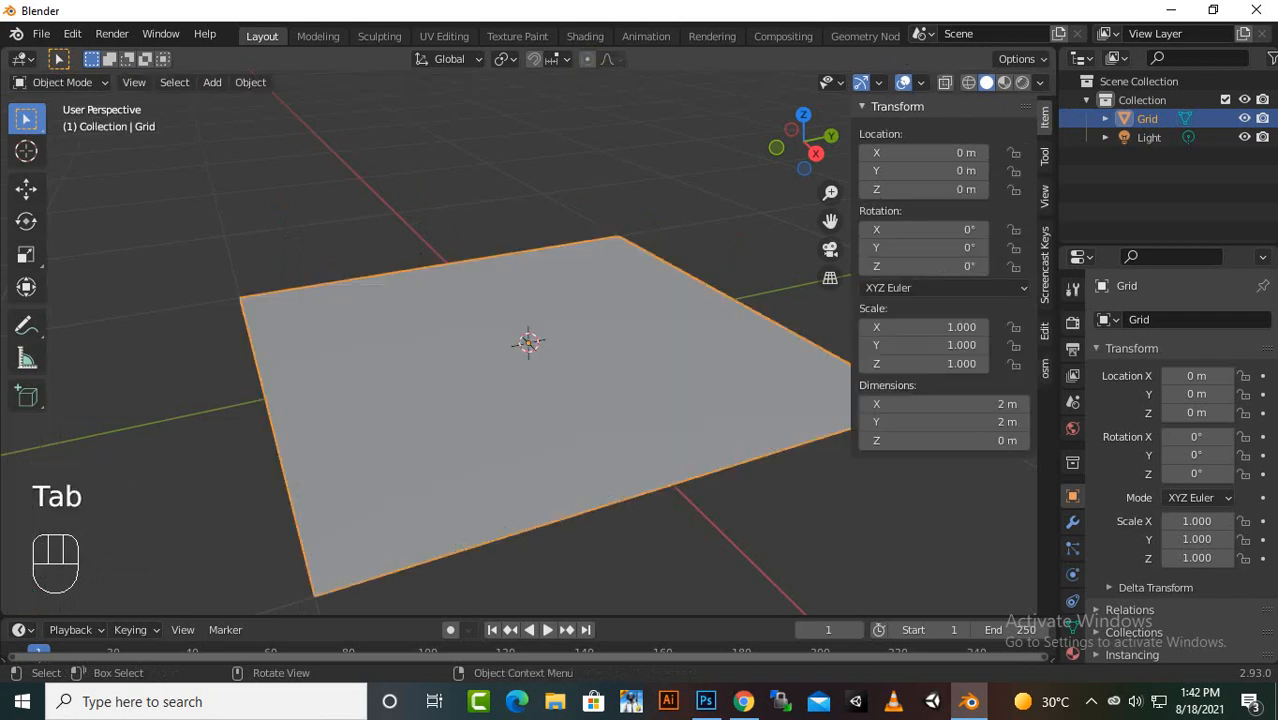
{"action": "key", "text": "Delete"}
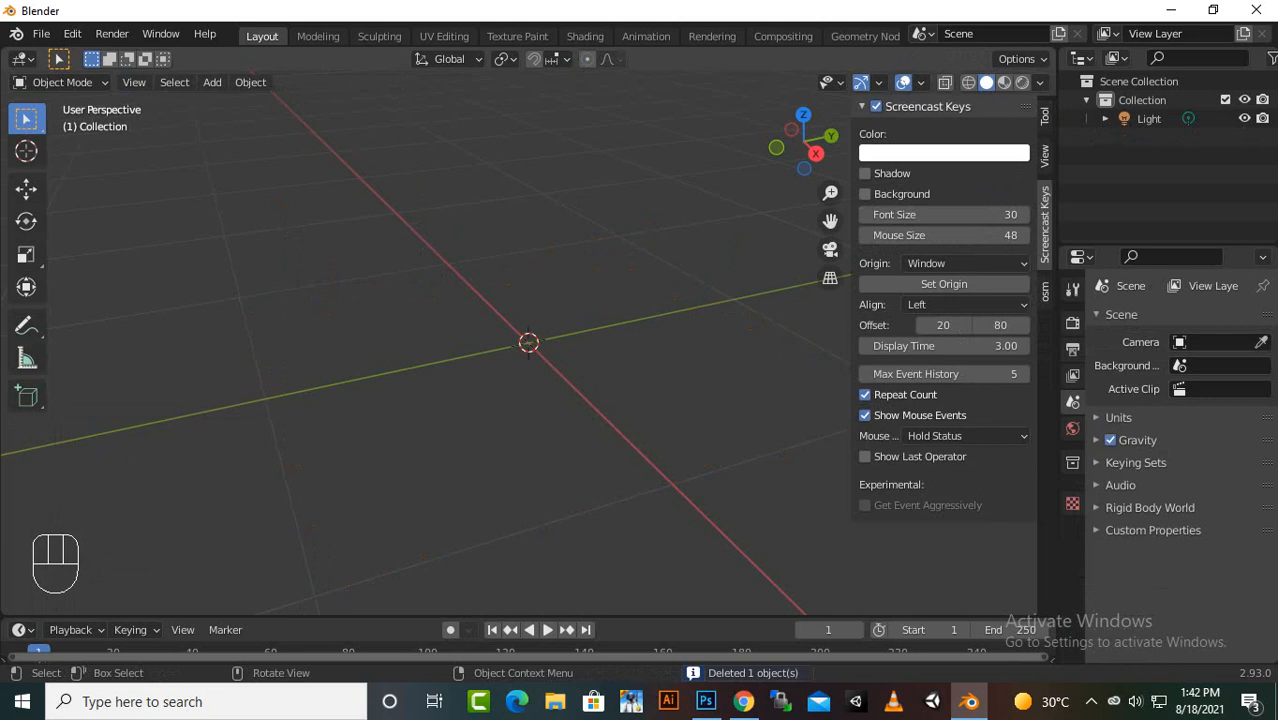
{"action": "key", "text": "shift"}
{"action": "key", "text": "shift+a"}
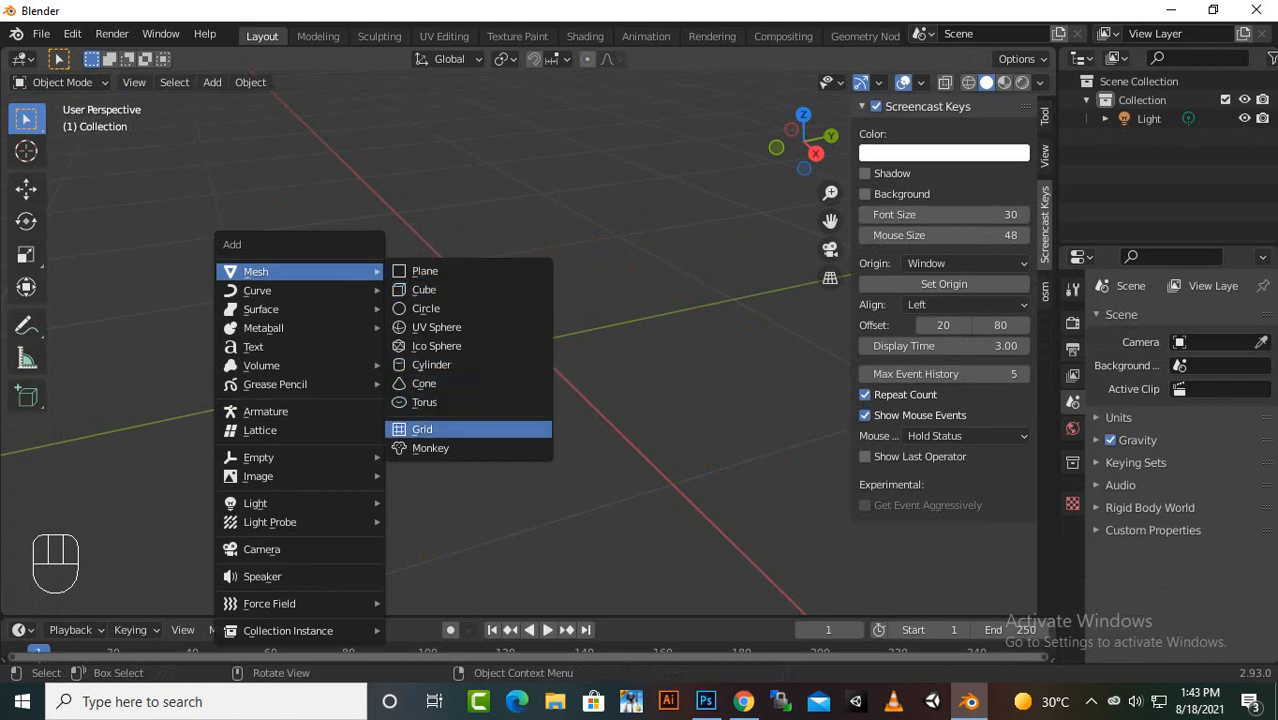
{"action": "left_click", "coordinate": [425, 308]}
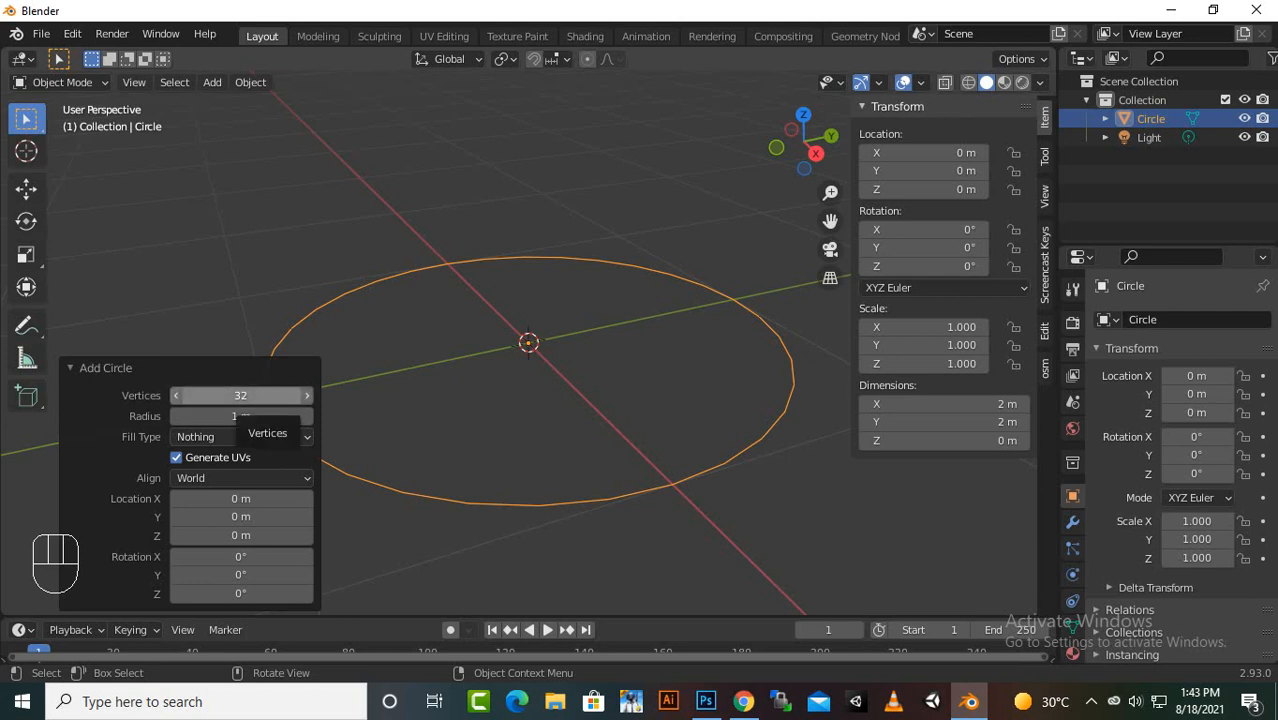
- Try vertex counts of 12 and 3 for the new circle
{"action": "left_click", "coordinate": [240, 395]}
{"action": "left_click_drag", "start_coordinate": [208, 396], "coordinate": [172, 396]}
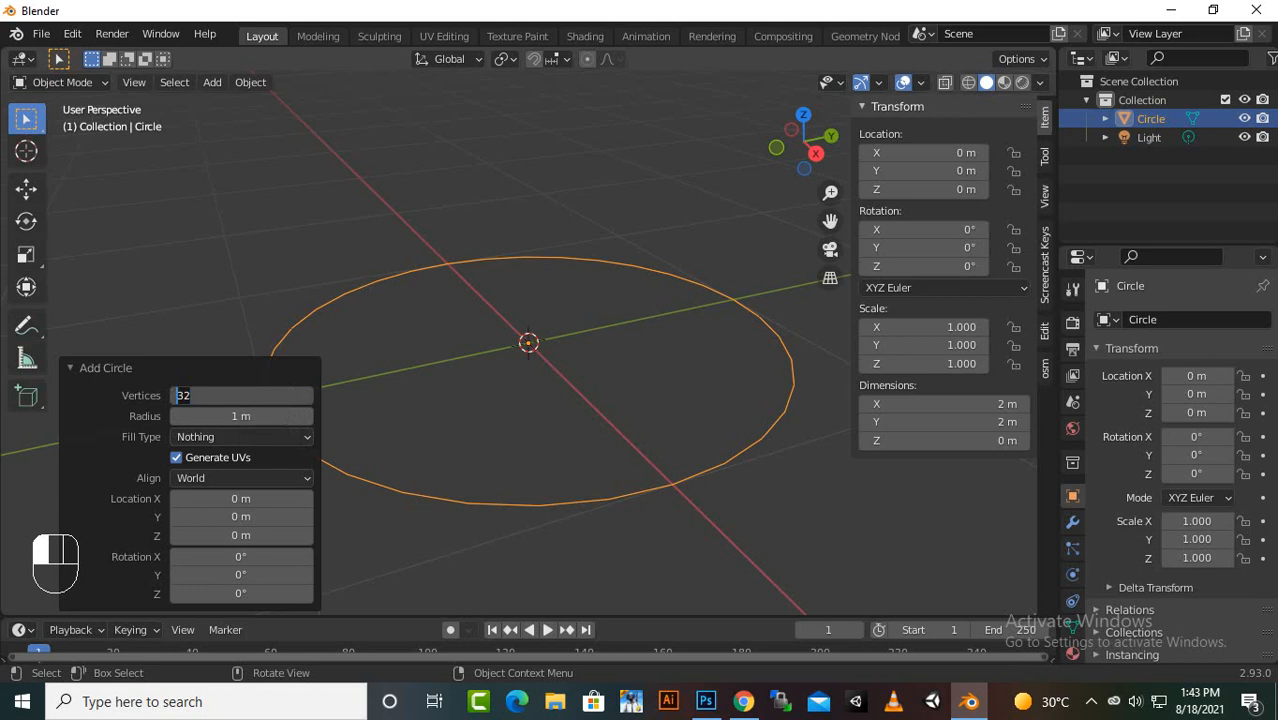
{"action": "type", "text": "12"}
{"action": "key", "text": "Tab"}
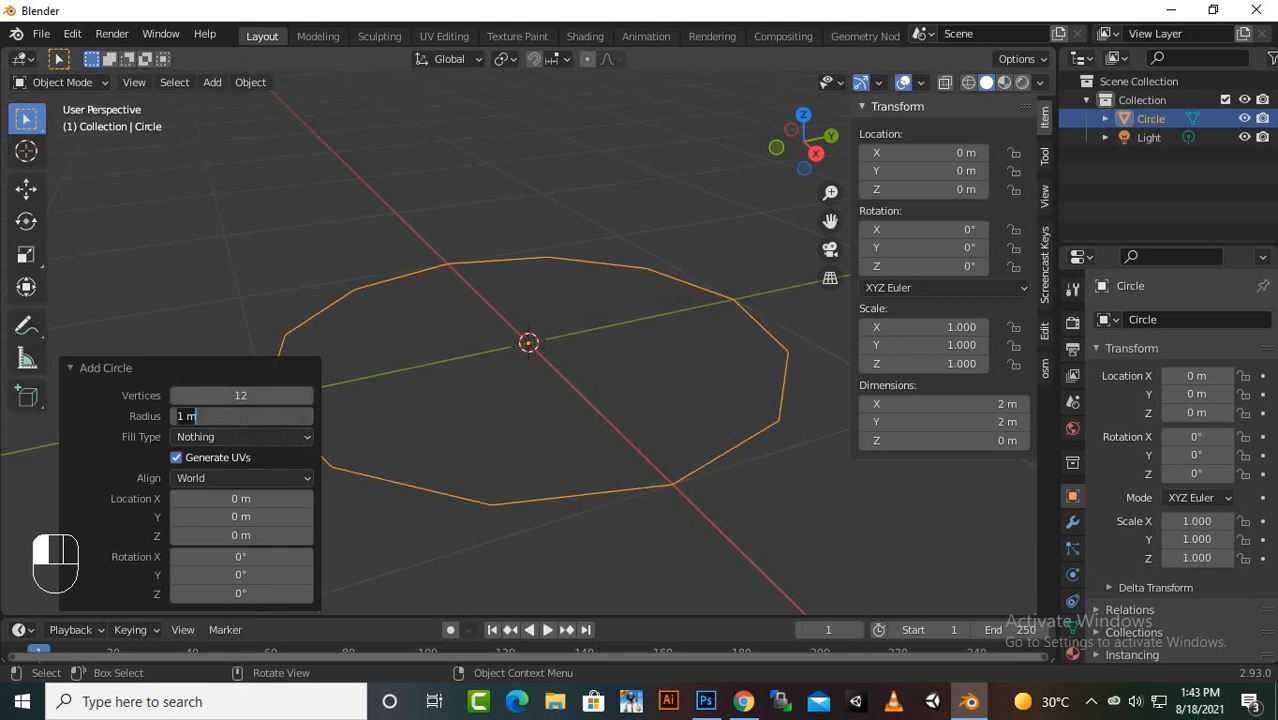
{"action": "left_click", "coordinate": [241, 396]}
{"action": "left_click_drag", "start_coordinate": [241, 396], "coordinate": [180, 396]}
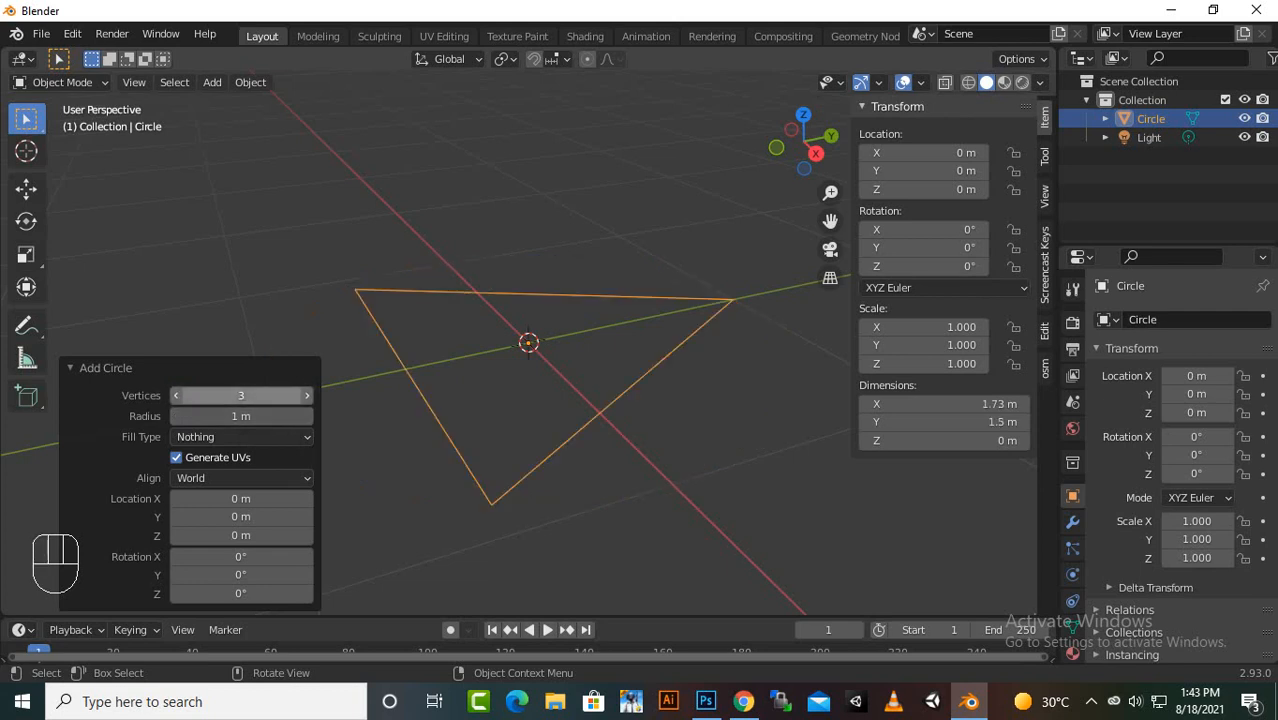
- Set the circle's vertex count to 36 and enter Edit Mode on it
{"action": "left_click", "coordinate": [241, 396]}
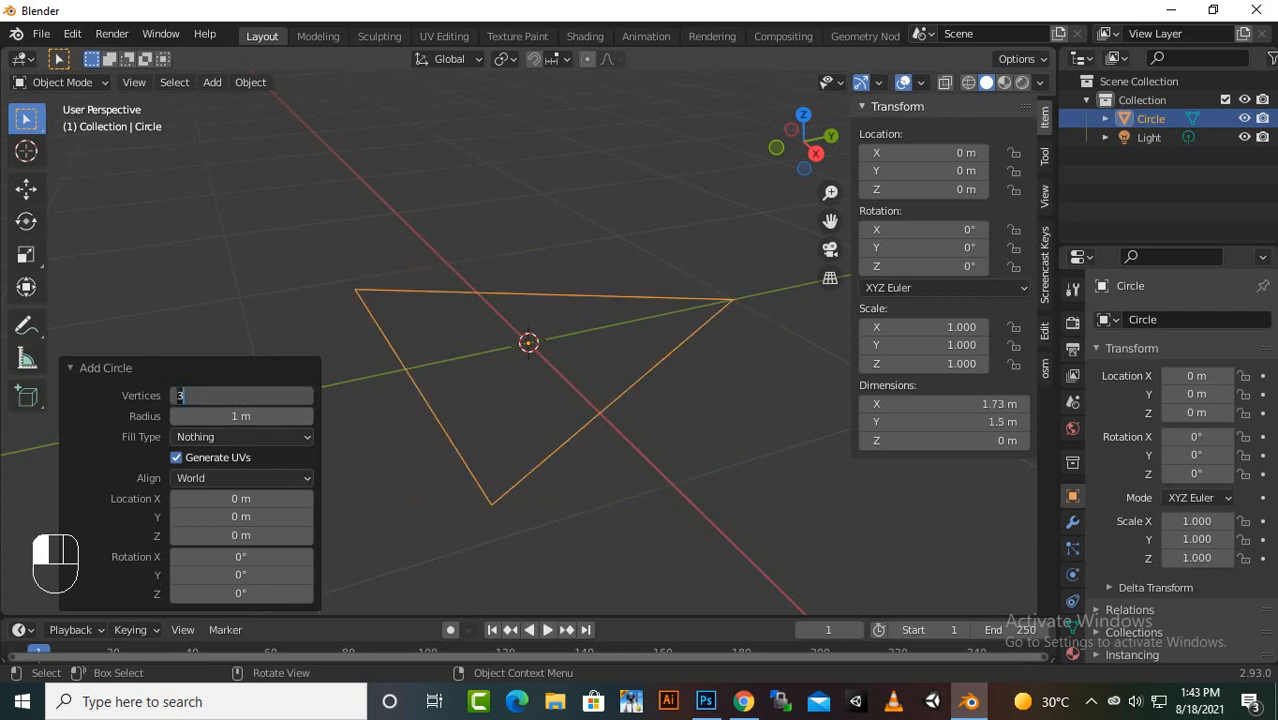
{"action": "type", "text": "6"}
{"action": "key", "text": "BackSpace"}
{"action": "type", "text": "36"}
{"action": "key", "text": "Return"}
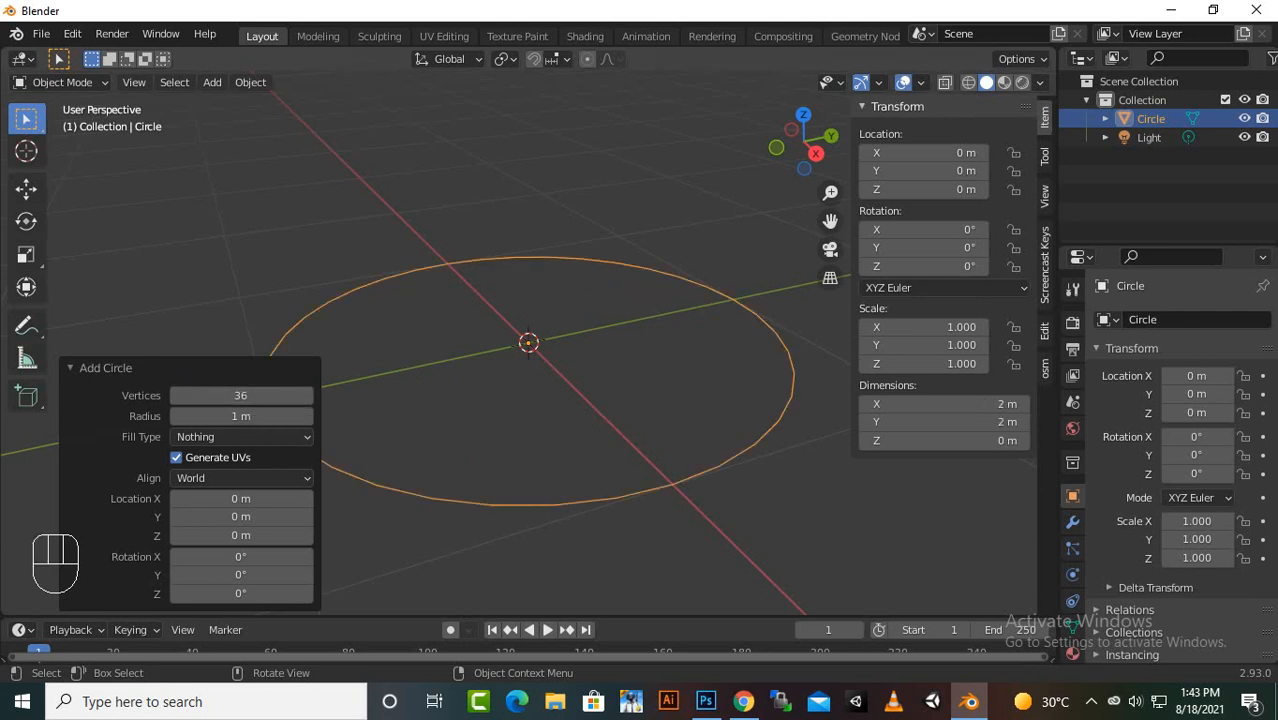
{"action": "left_click", "coordinate": [377, 485]}
{"action": "key", "text": "Tab"}
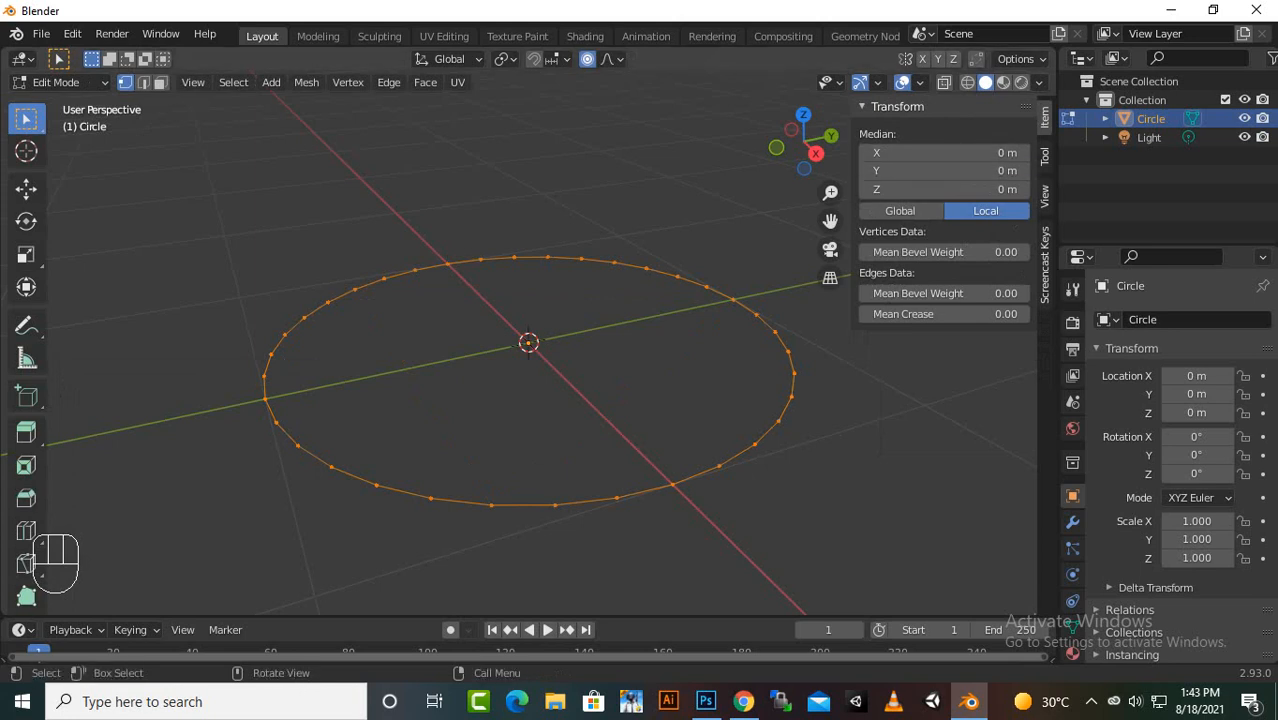
- Select the circle's vertex on the positive X axis
{"action": "left_click", "coordinate": [611, 58]}
{"action": "left_click", "coordinate": [672, 484]}
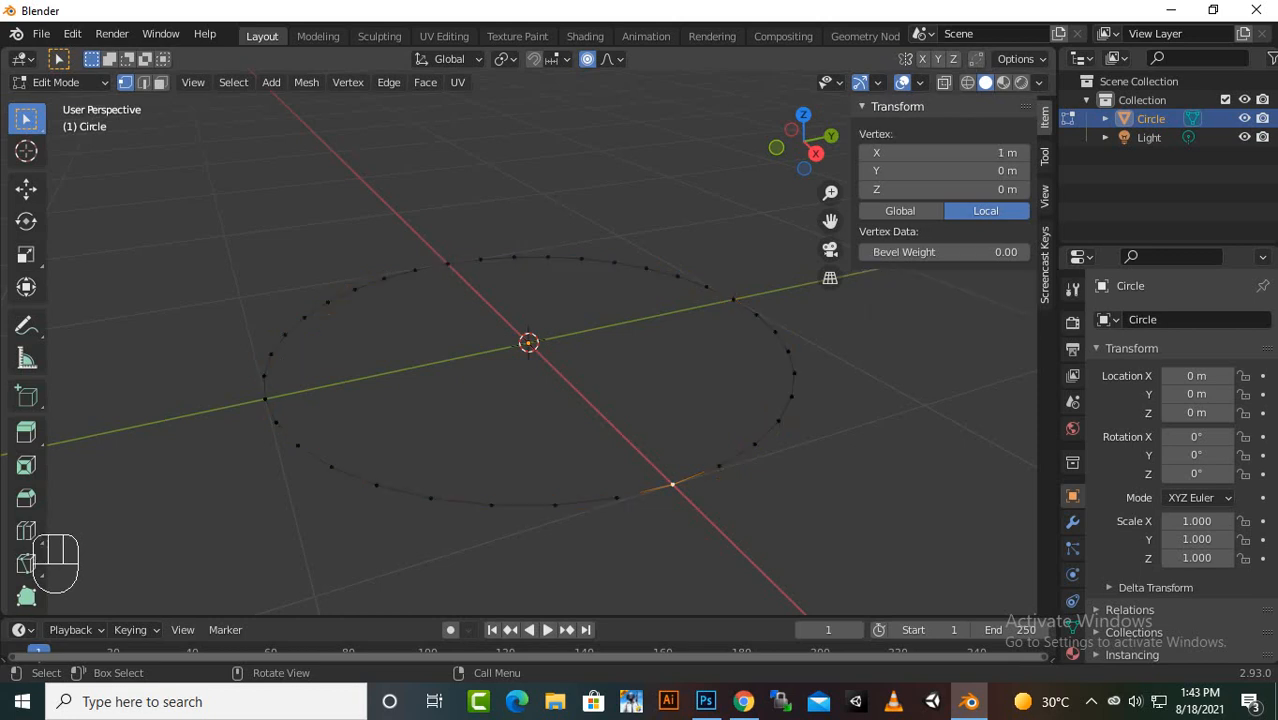
{"action": "key", "text": "g"}
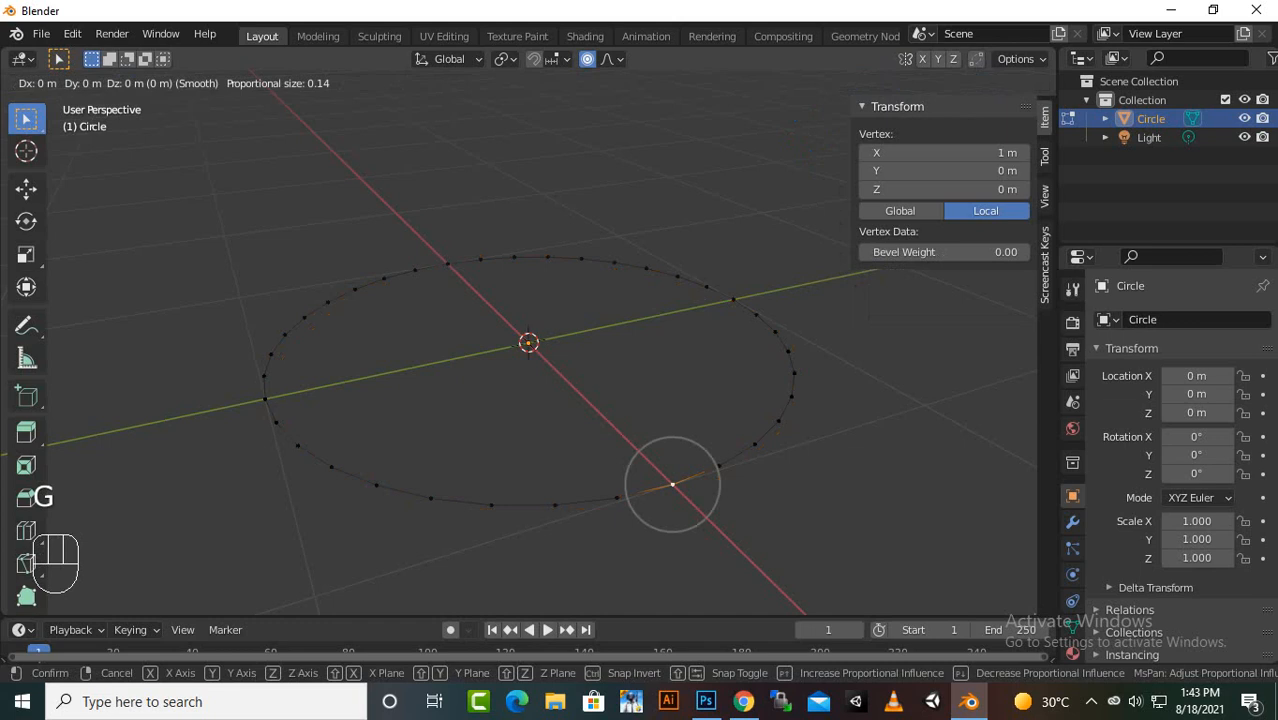
{"action": "key", "text": "x"}
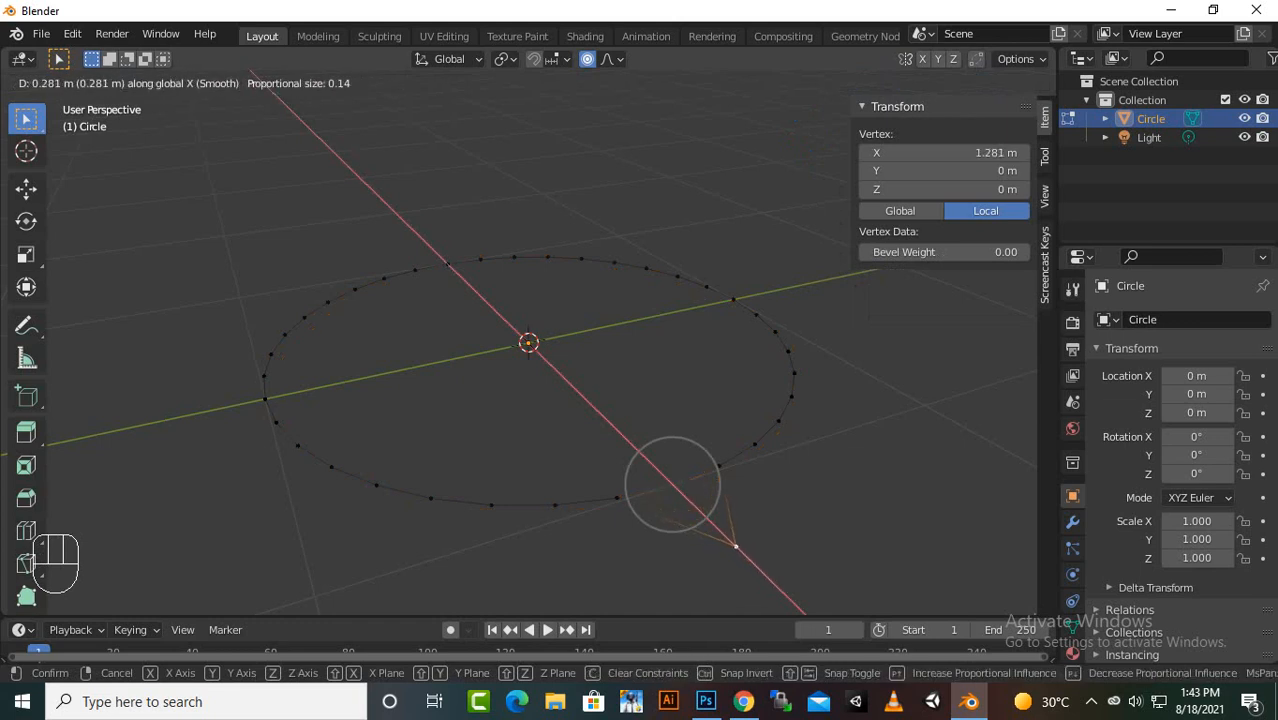
{"action": "key", "text": "ctrl"}
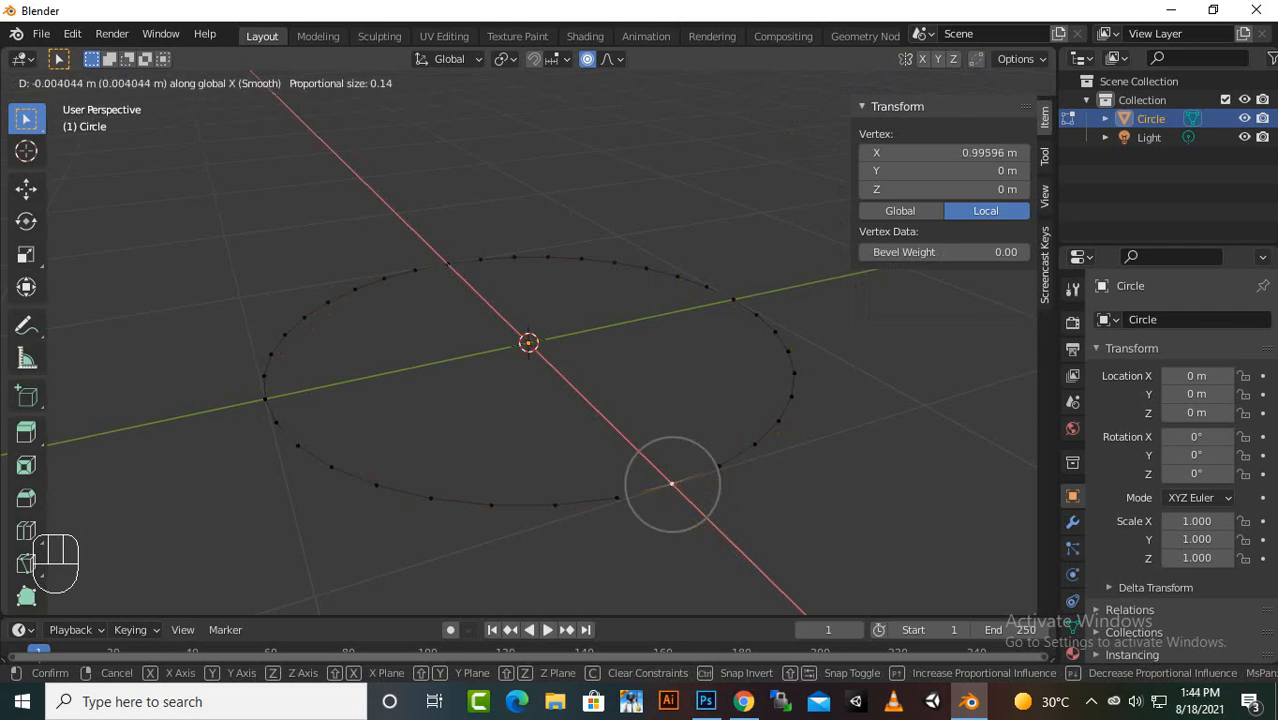
{"action": "key", "text": "Escape"}
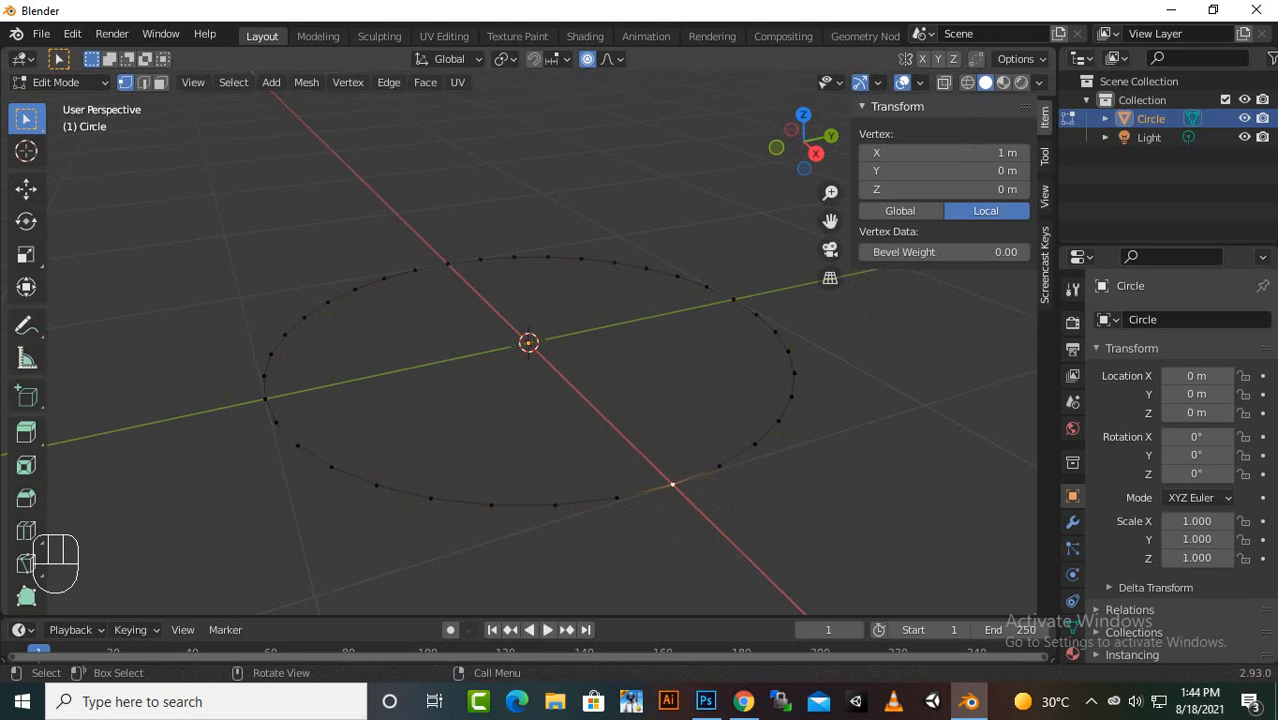
- Move the selected vertex about 0.449 m outward along X with smooth proportional editing, using a proportional size of about 0.51
{"action": "key", "text": "g"}
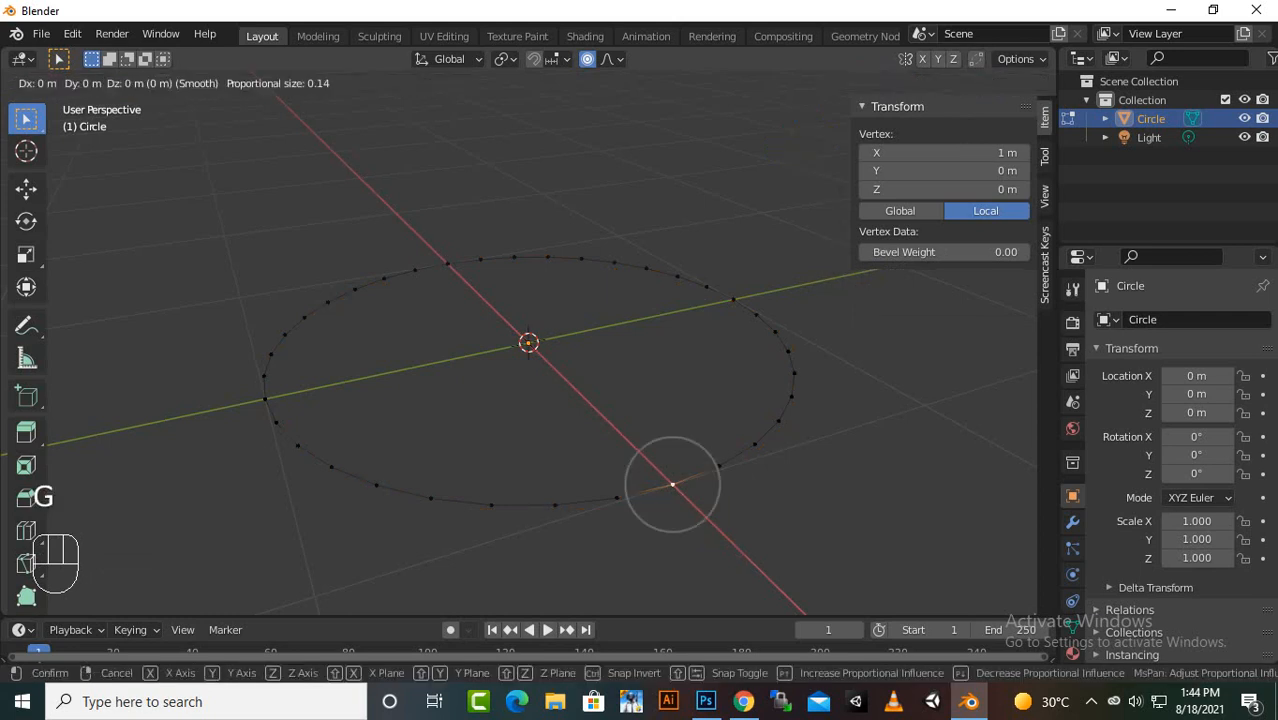
{"action": "scroll", "coordinate": [672, 487], "scroll_direction": "down", "scroll_amount": 17}
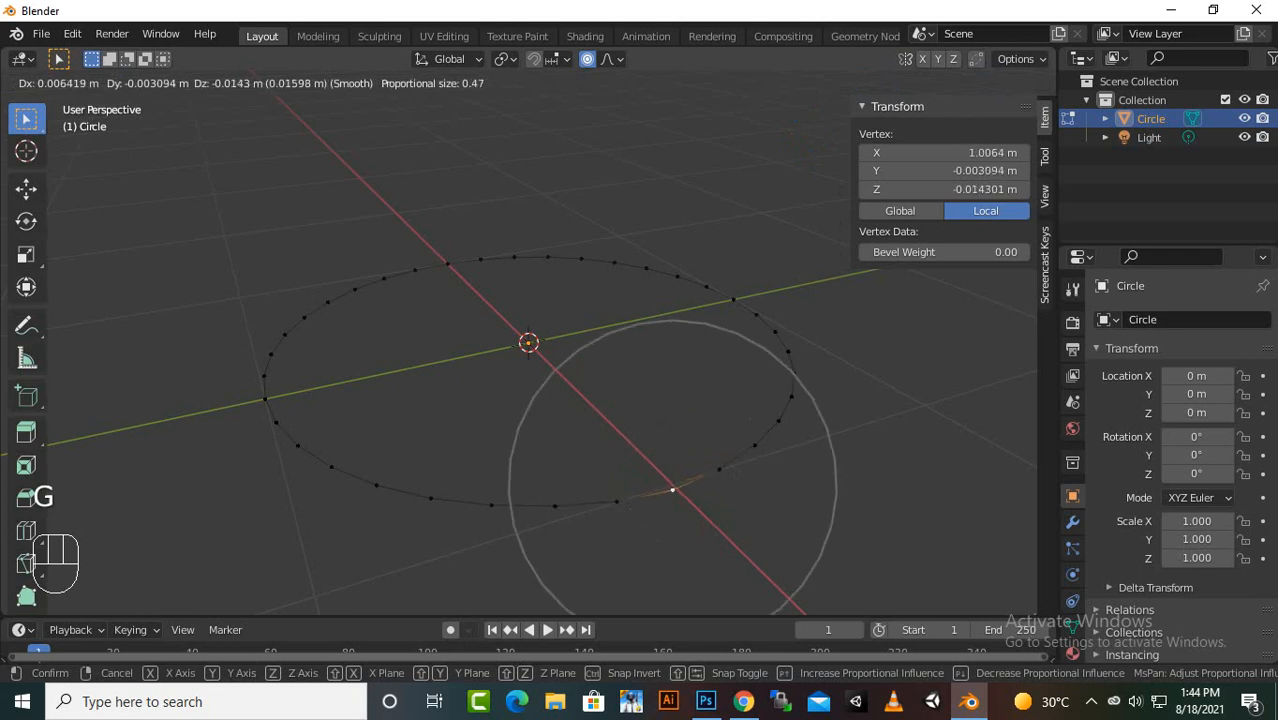
{"action": "scroll", "coordinate": [672, 490], "scroll_direction": "up", "scroll_amount": 2}
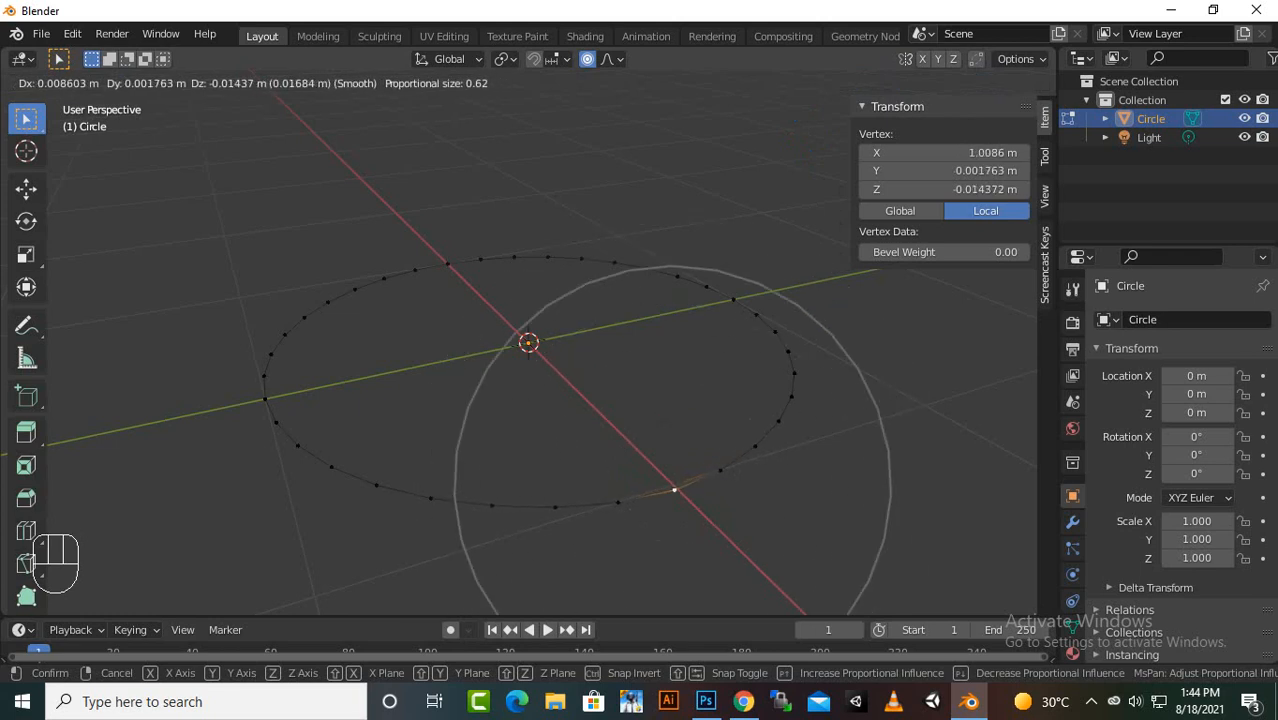
{"action": "key", "text": "x"}
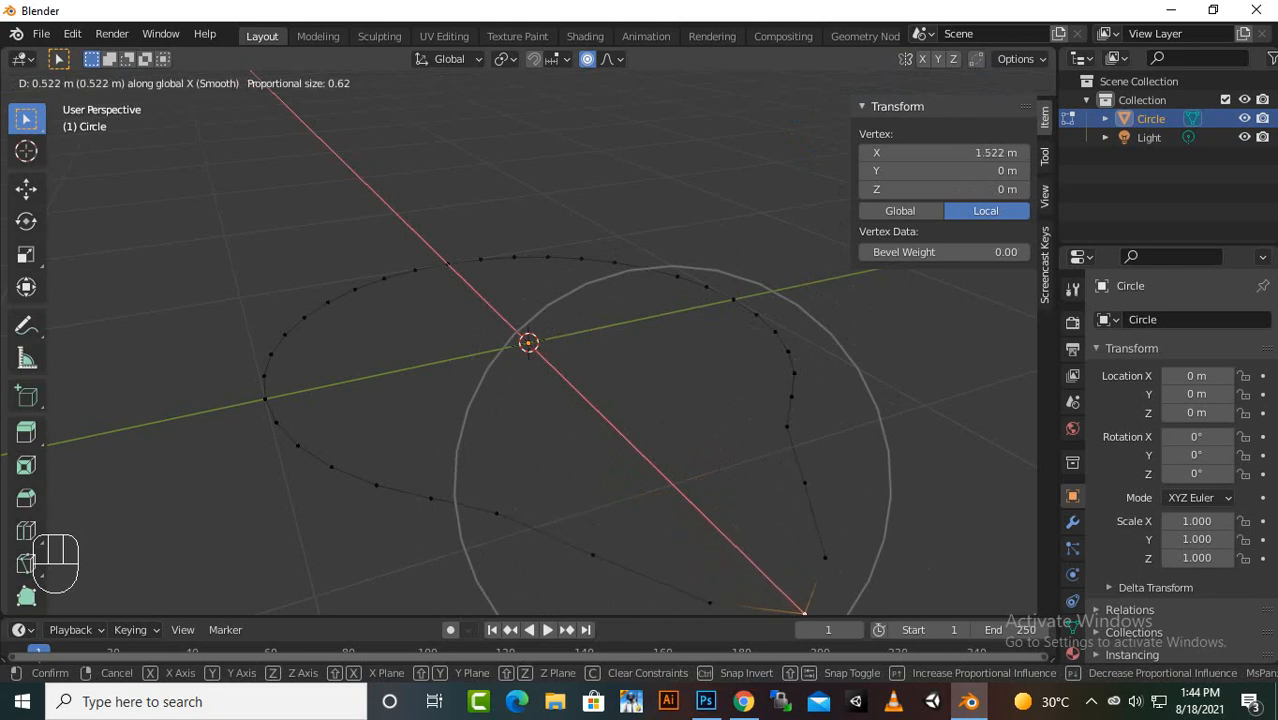
{"action": "scroll", "coordinate": [790, 600], "scroll_direction": "down", "scroll_amount": 9}
{"action": "scroll", "coordinate": [787, 597], "scroll_direction": "down", "scroll_amount": 7}
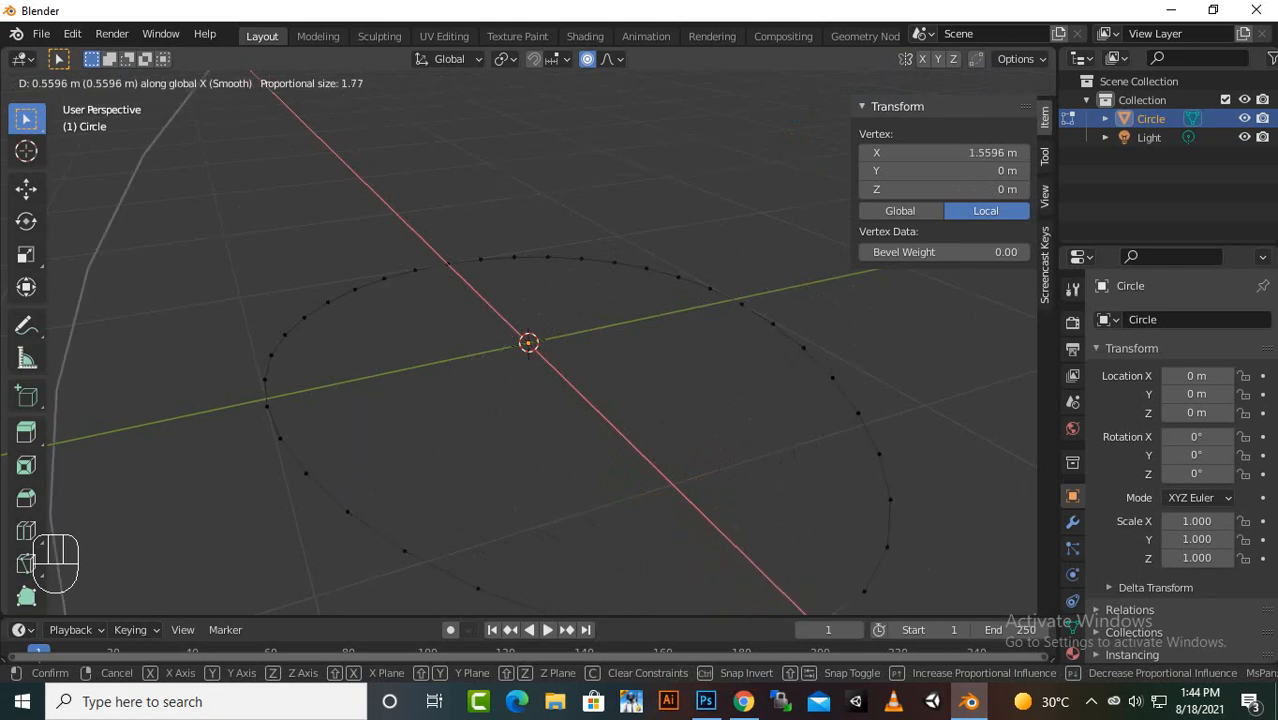
{"action": "scroll", "coordinate": [795, 605], "scroll_direction": "up", "scroll_amount": 13}
{"action": "scroll", "coordinate": [795, 604], "scroll_direction": "down", "scroll_amount": 2}
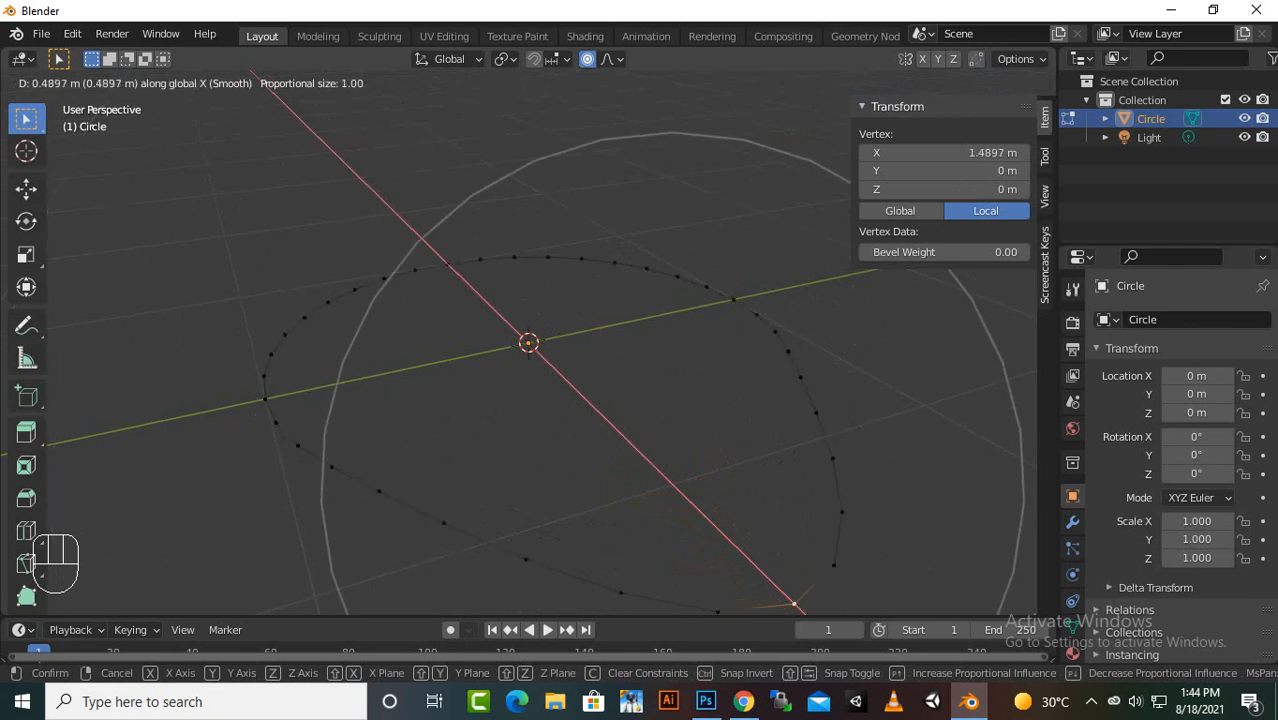
{"action": "scroll", "coordinate": [794, 604], "scroll_direction": "down", "scroll_amount": 1}
{"action": "scroll", "coordinate": [794, 604], "scroll_direction": "down", "scroll_amount": 2}
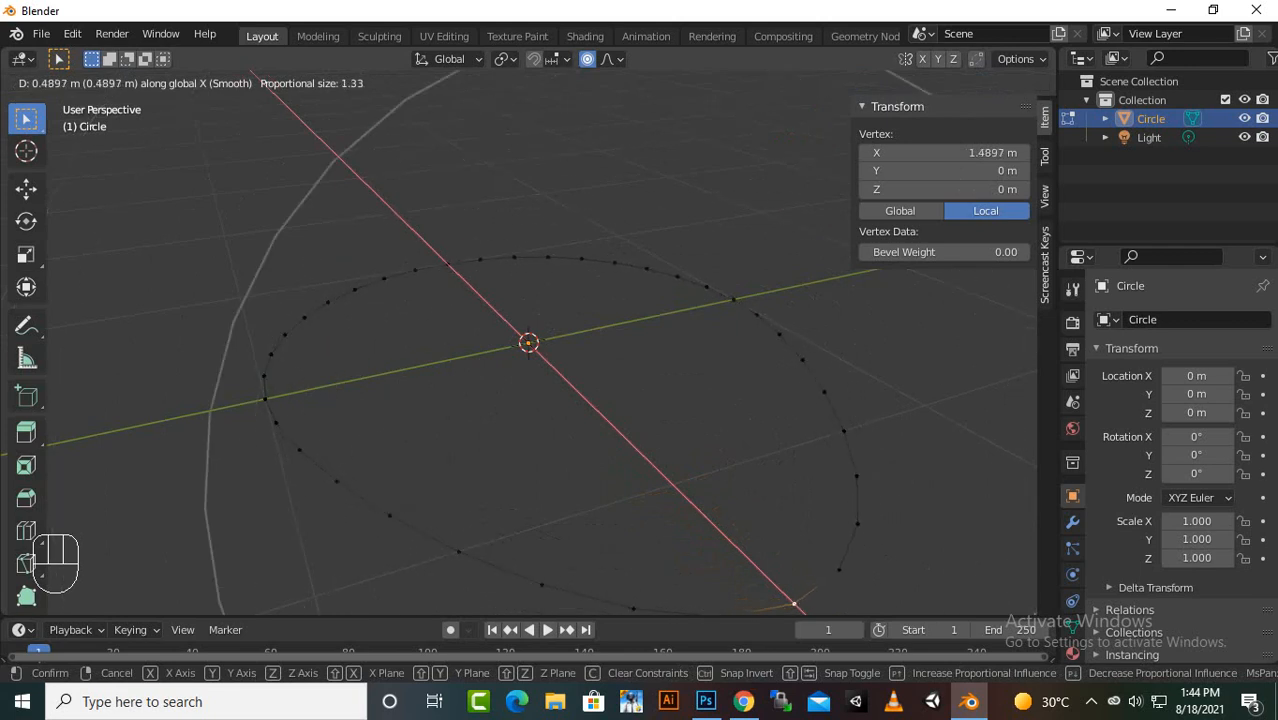
{"action": "scroll", "coordinate": [794, 604], "scroll_direction": "up", "scroll_amount": 8}
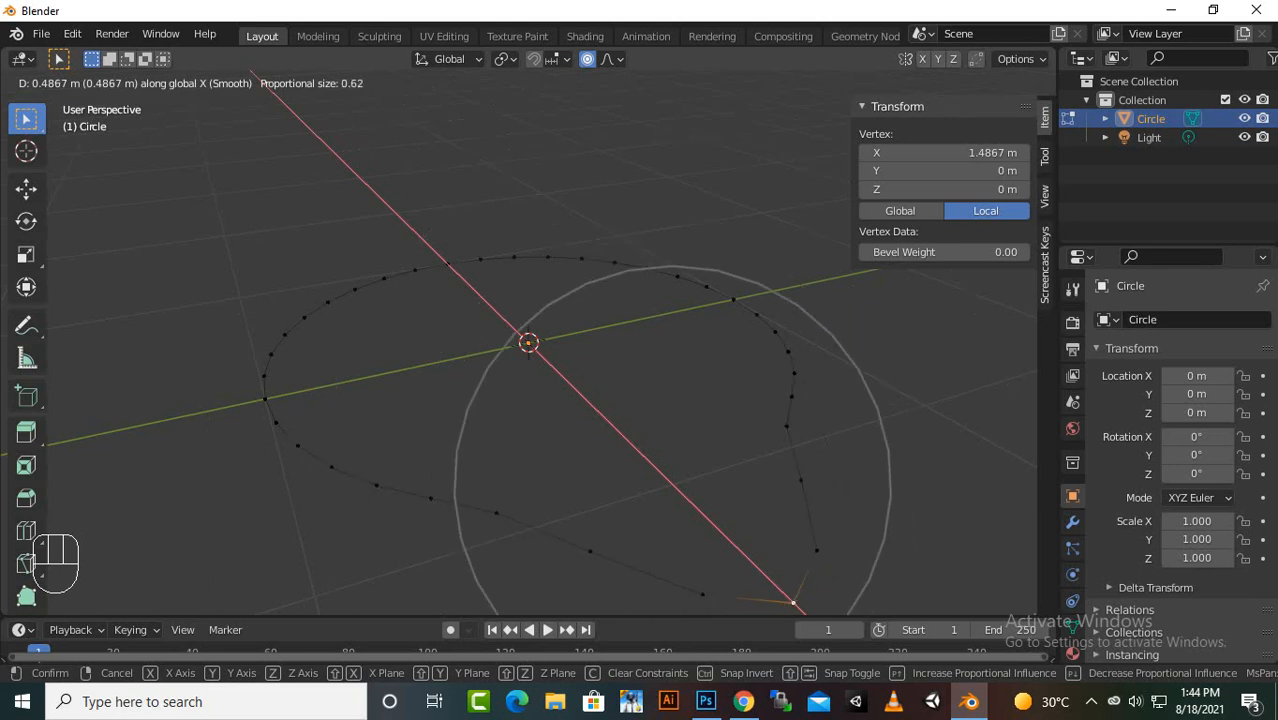
{"action": "scroll", "coordinate": [793, 603], "scroll_direction": "up", "scroll_amount": 2}
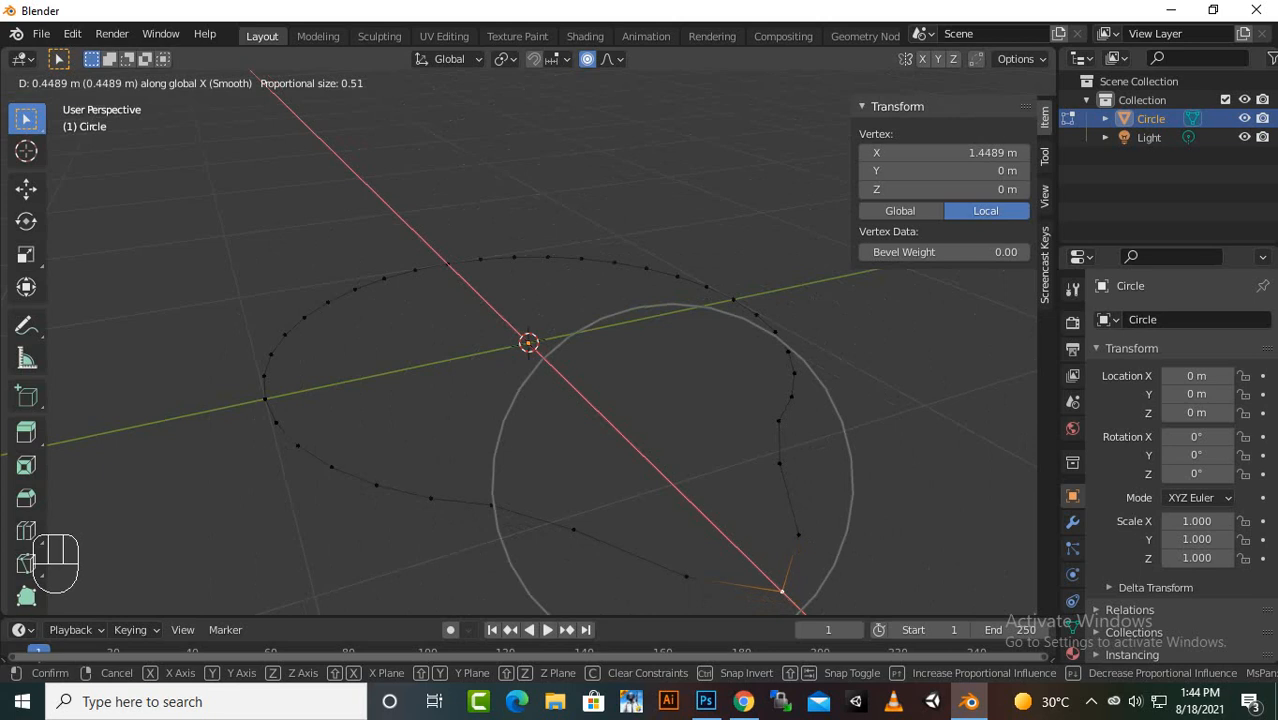
{"action": "left_click", "coordinate": [790, 598]}
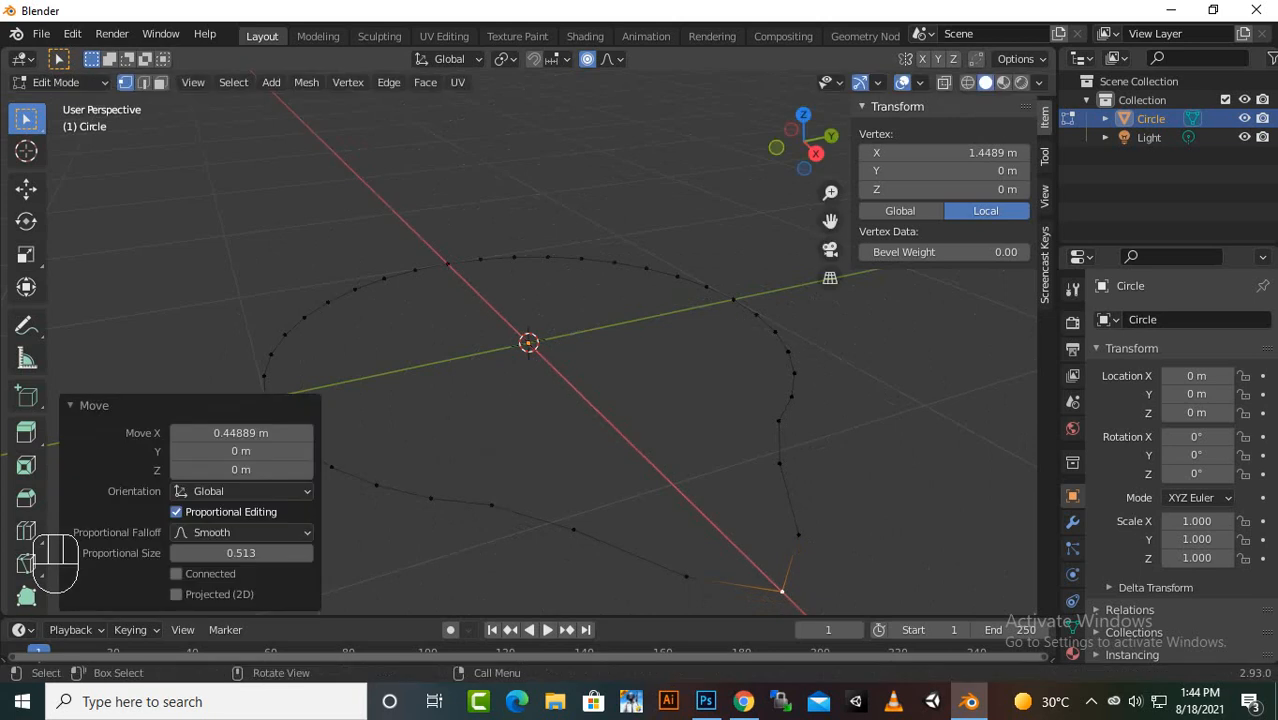
- Select the opposite vertex on the negative X axis and move it about -0.373 m along X with smooth proportional editing
{"action": "key", "text": "ctrl+z"}
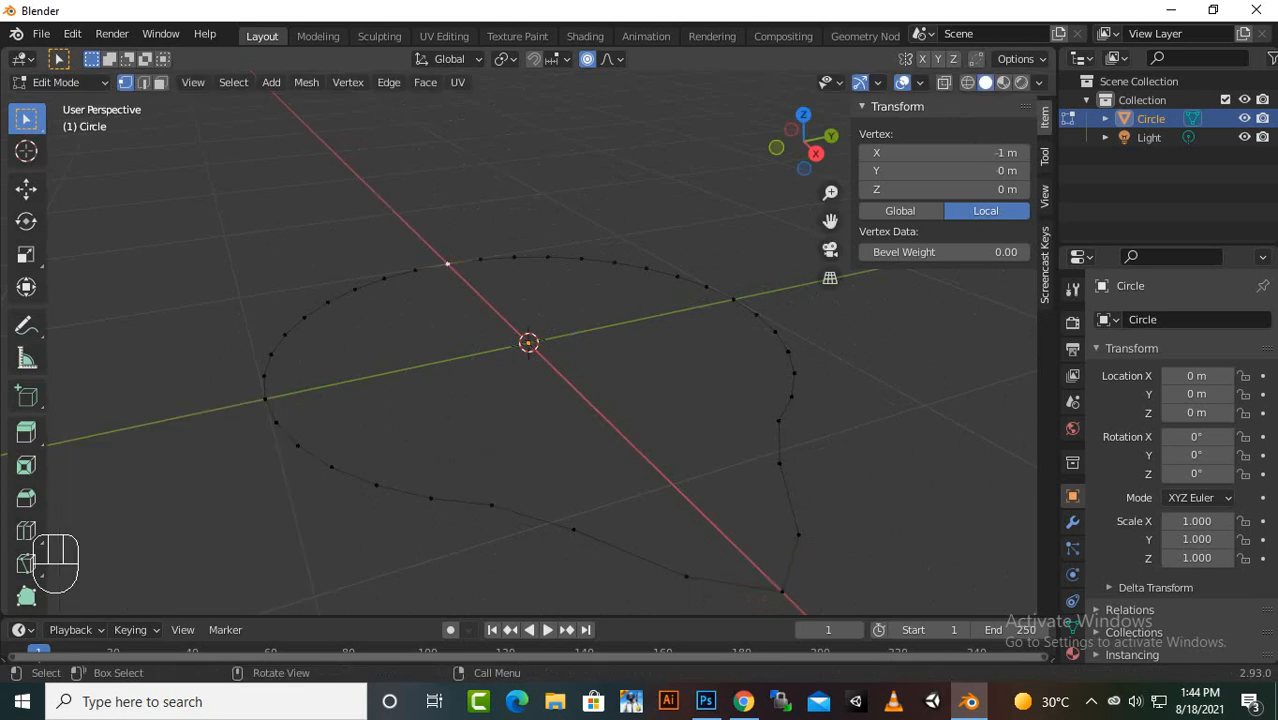
{"action": "key", "text": "g"}
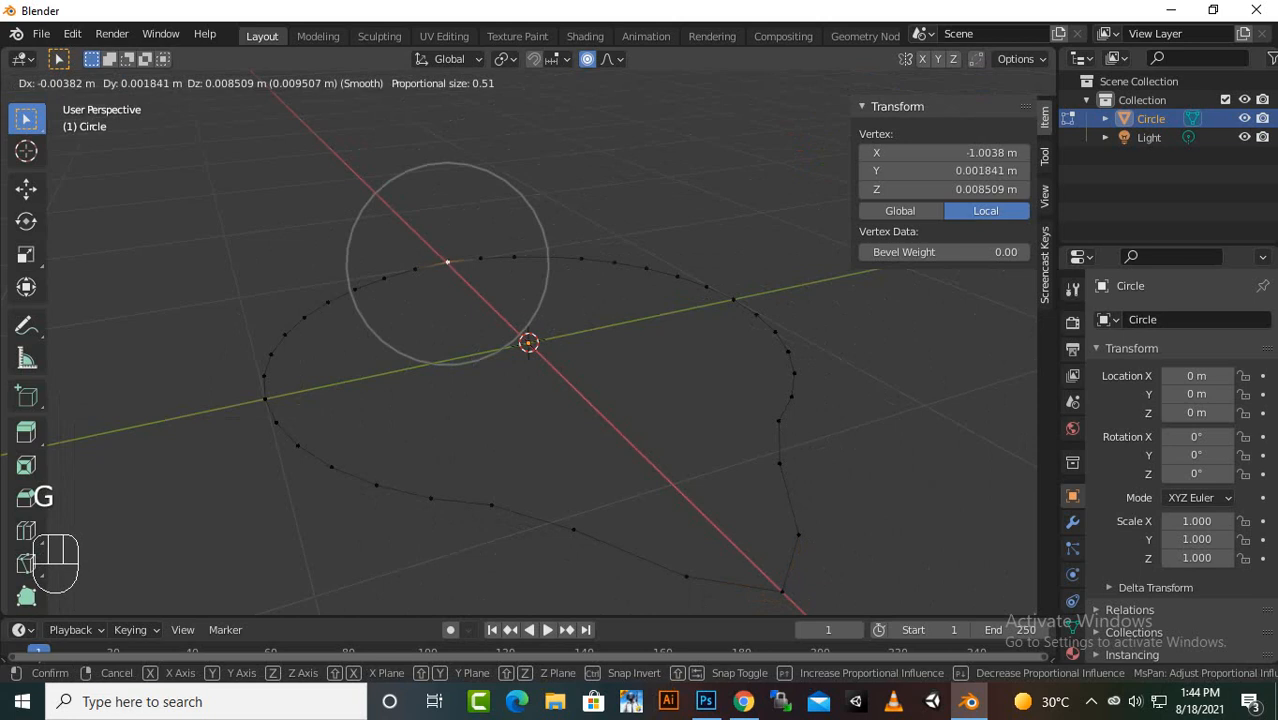
{"action": "key", "text": "x"}
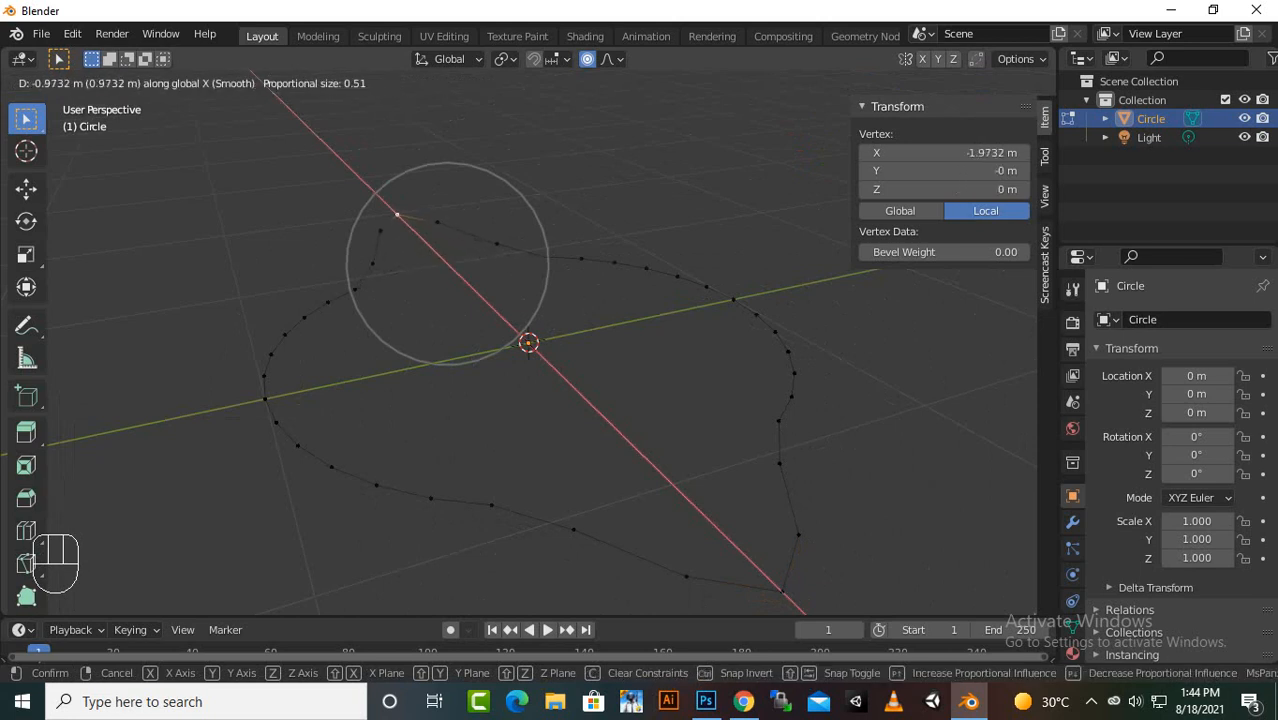
{"action": "left_click", "coordinate": [426, 243]}
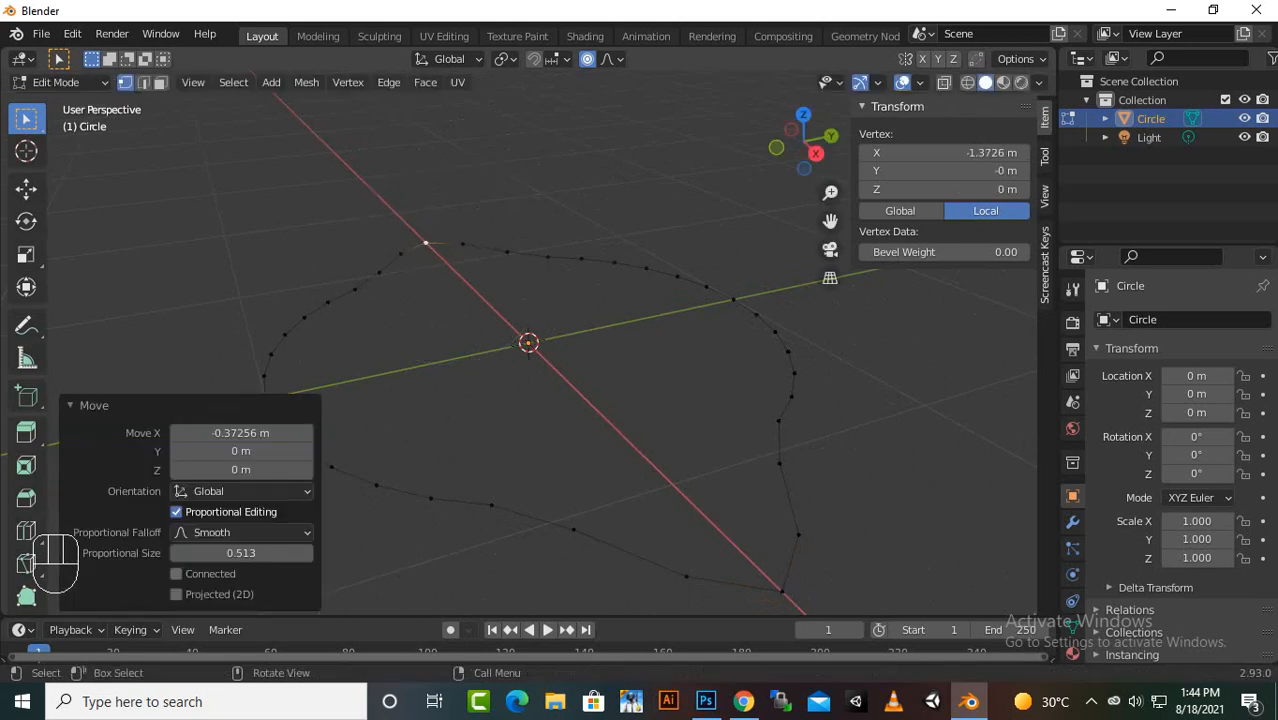
- Return to Object Mode and delete the deformed circle
{"action": "scroll", "coordinate": [528, 343], "scroll_direction": "down", "scroll_amount": 5}
{"action": "key", "text": "Tab"}
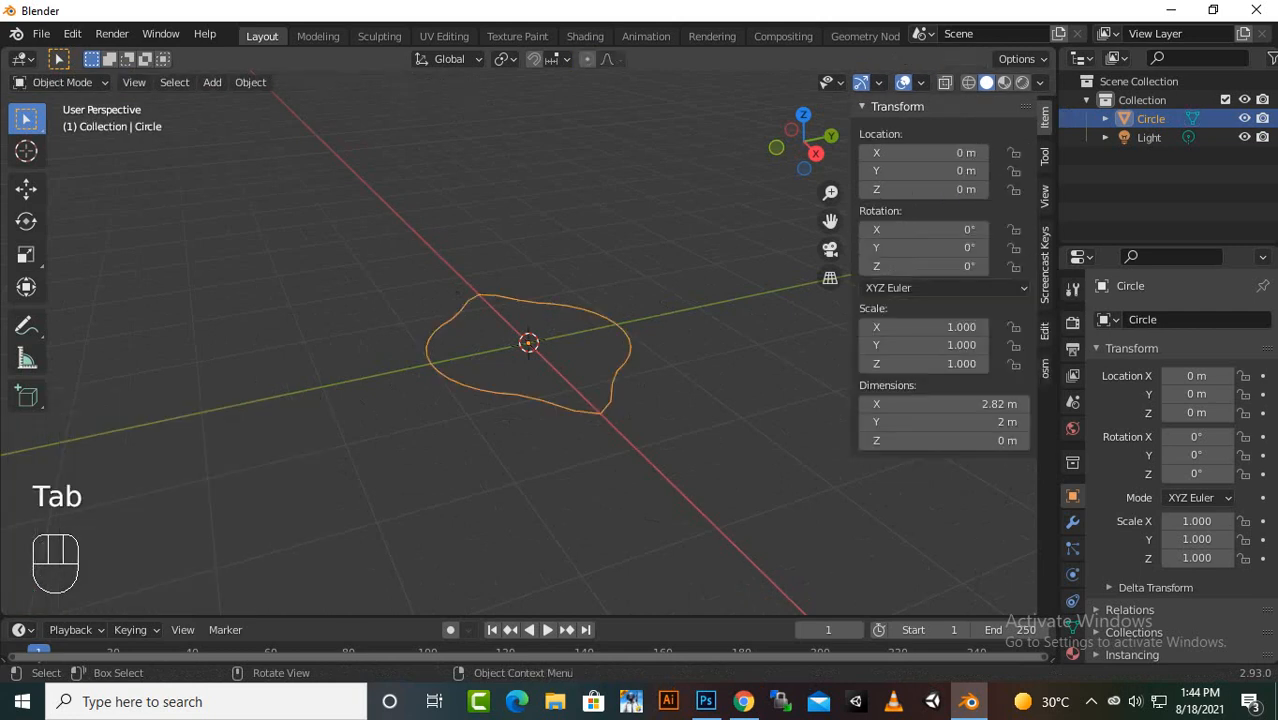
{"action": "key", "text": "Delete"}
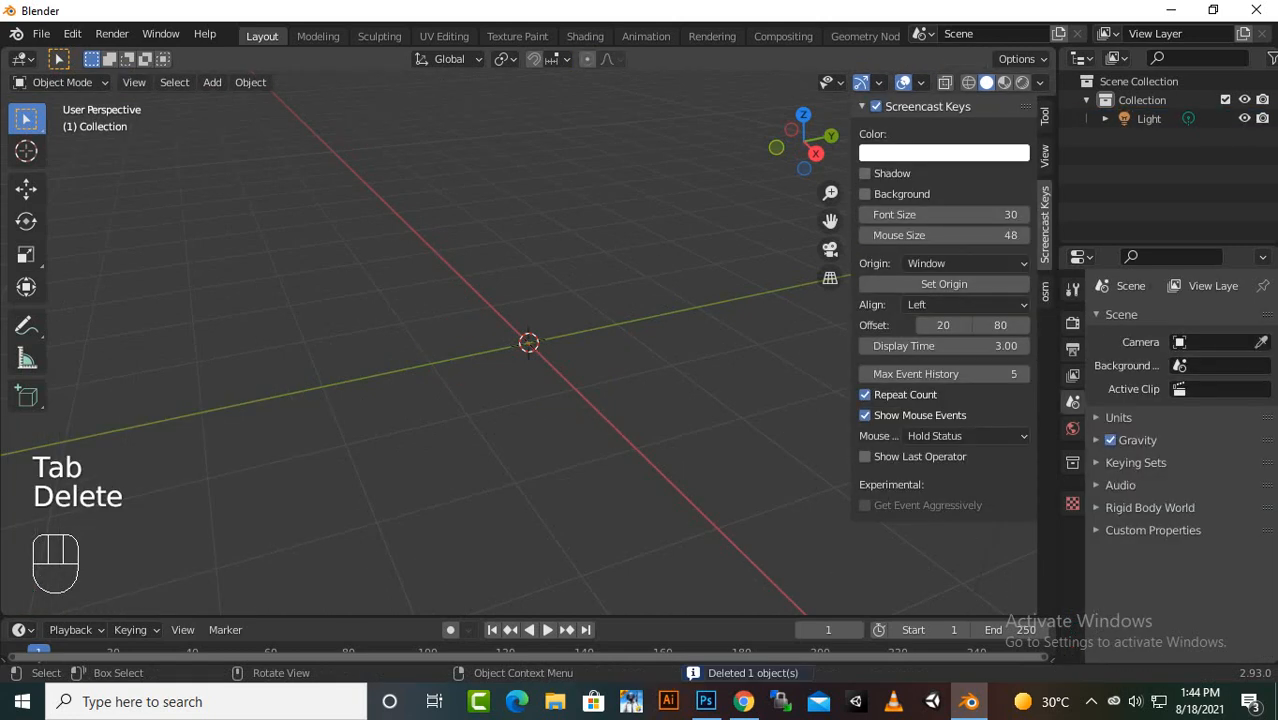
- Add a cylinder mesh and set its depth to 2.82 m
{"action": "key", "text": "shift"}
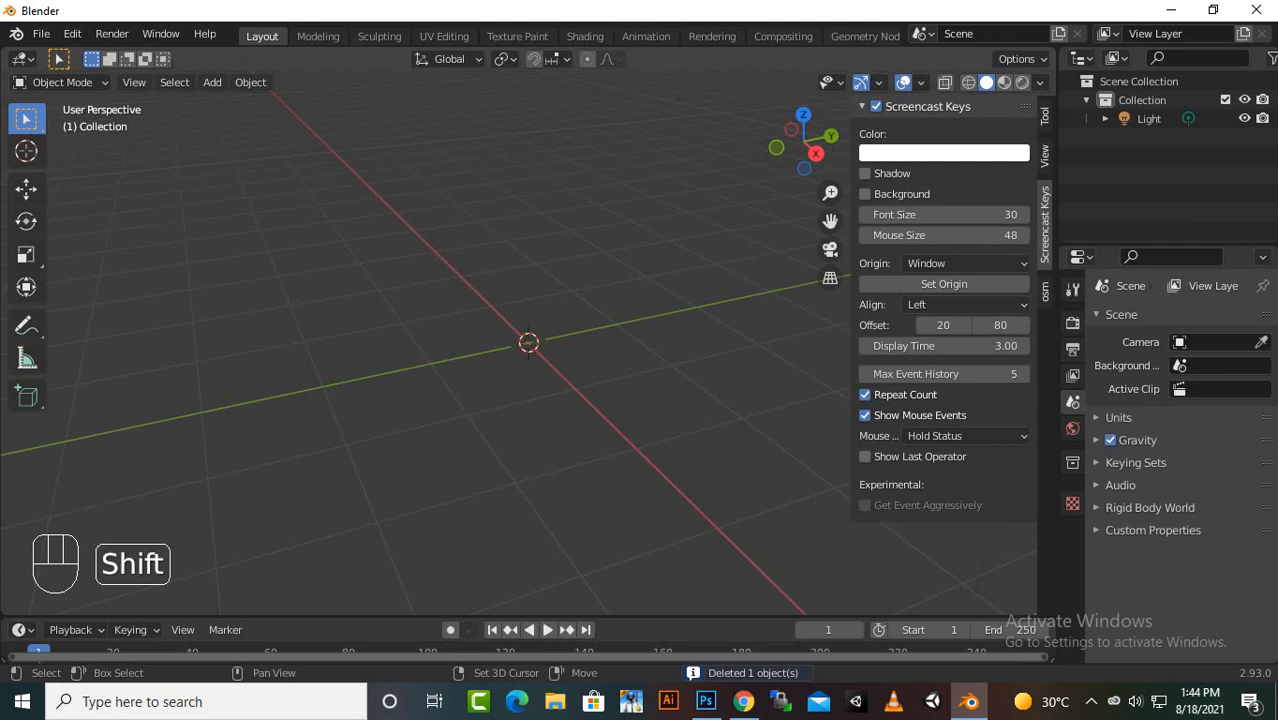
{"action": "key", "text": "shift+a"}
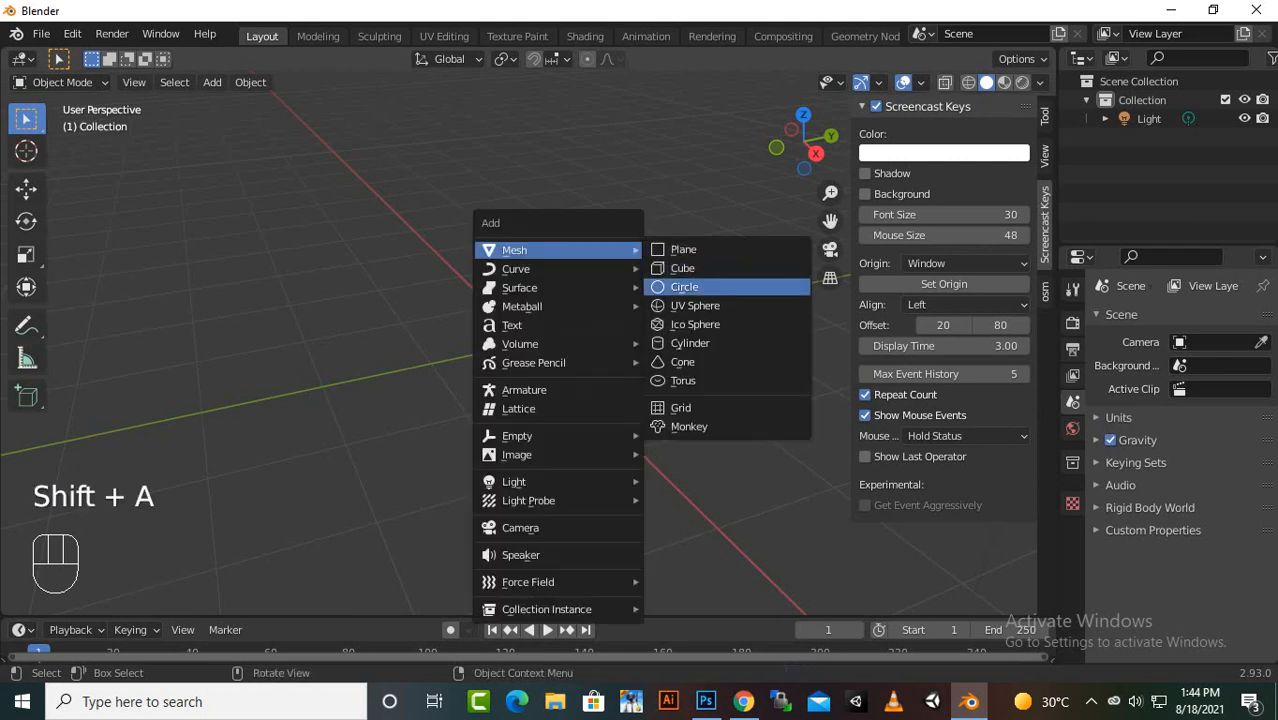
{"action": "left_click", "coordinate": [690, 343]}
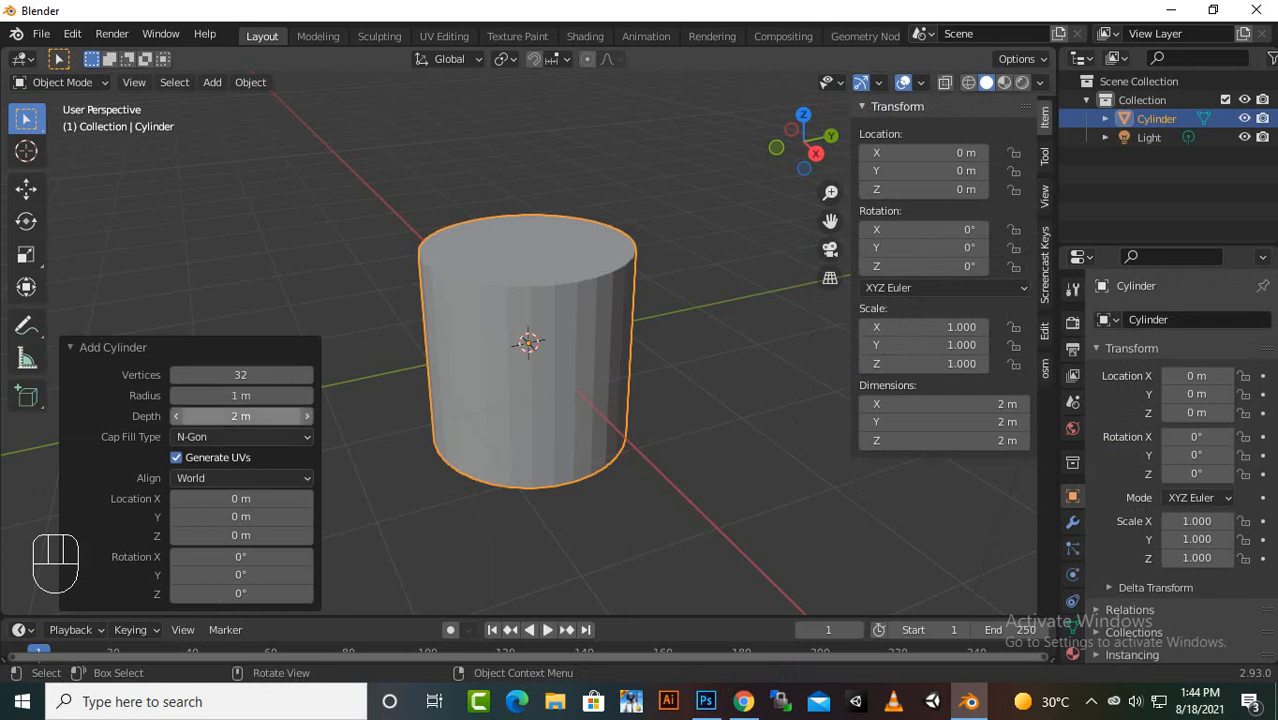
{"action": "left_click", "coordinate": [240, 416]}
{"action": "left_click_drag", "start_coordinate": [240, 416], "coordinate": [322, 416]}
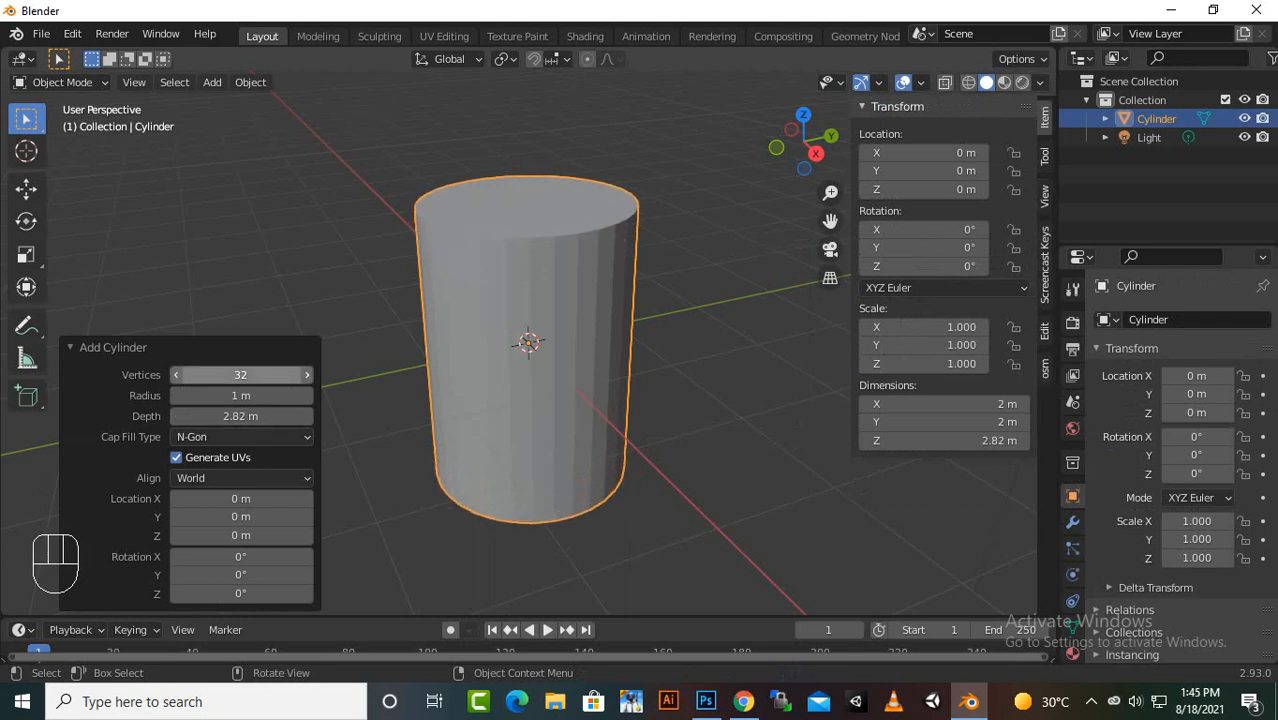
{"action": "left_click", "coordinate": [528, 360]}
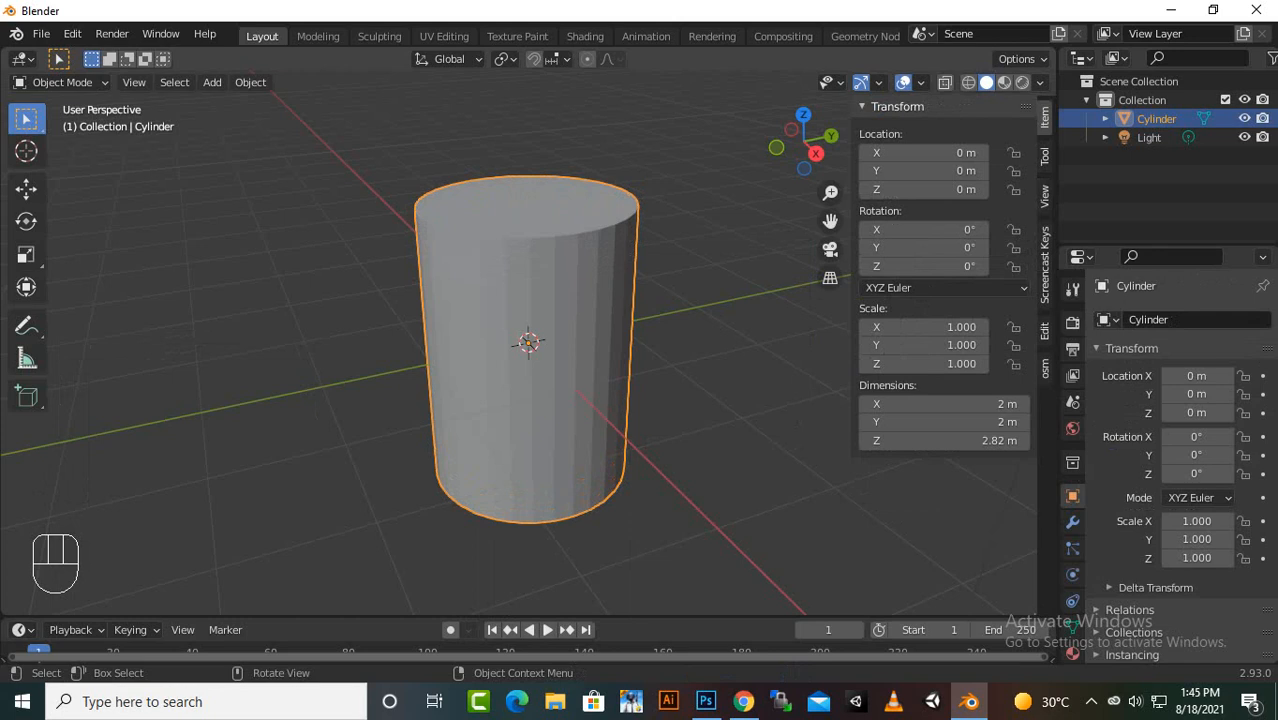
- Enter Edit Mode on the cylinder and clear the vertex selection
{"action": "key", "text": "Tab"}
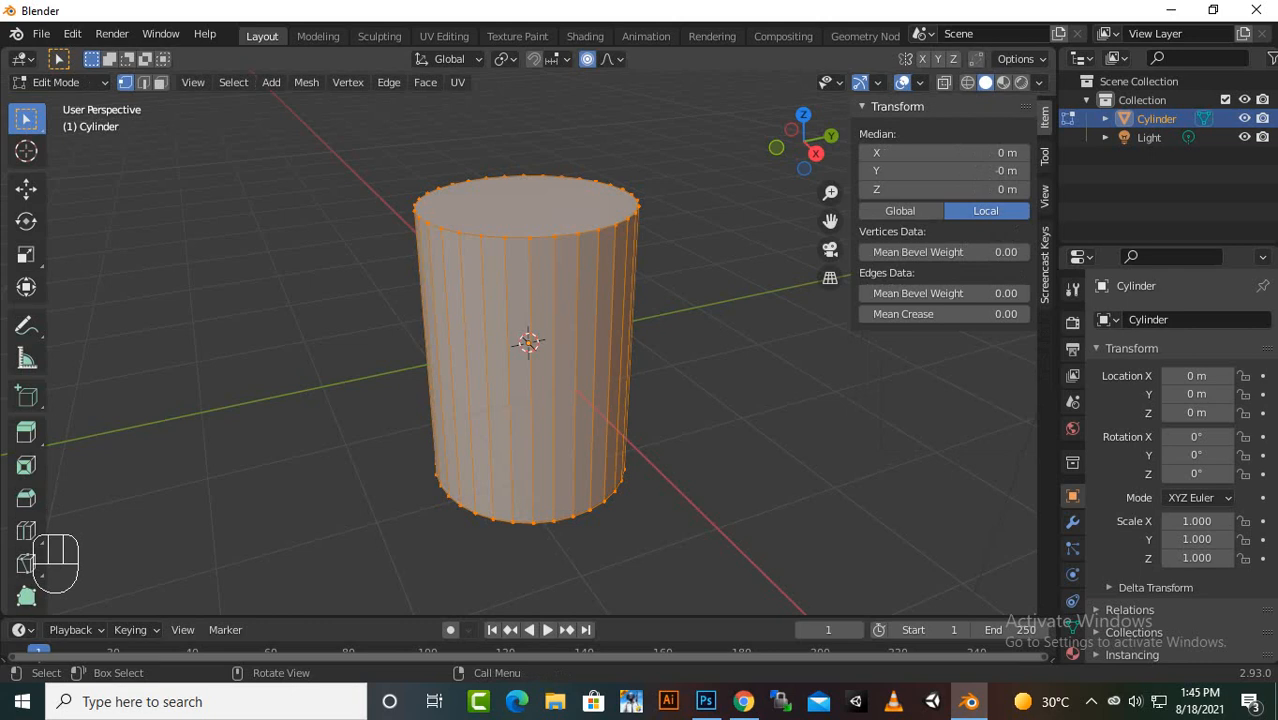
{"action": "key", "text": "ctrl"}
{"action": "key", "text": "shift"}
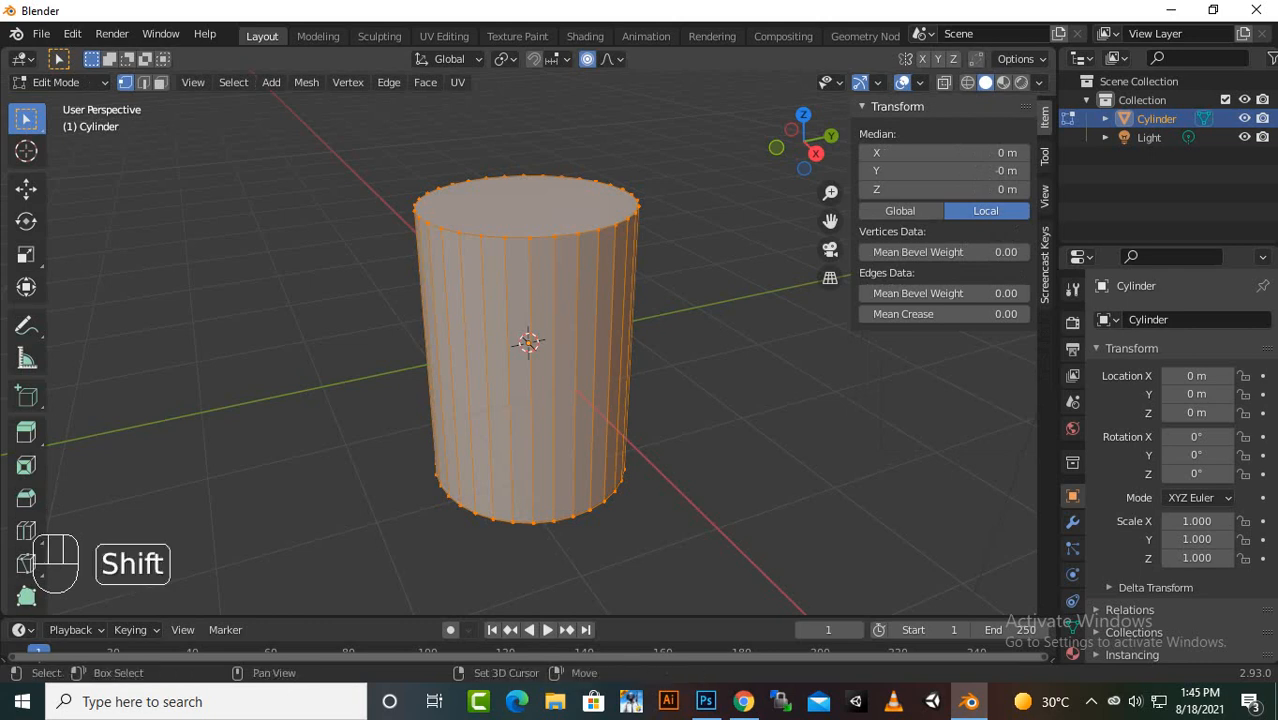
{"action": "key", "text": "ctrl"}
{"action": "left_click", "coordinate": [530, 238], "text": "ctrl+shift"}
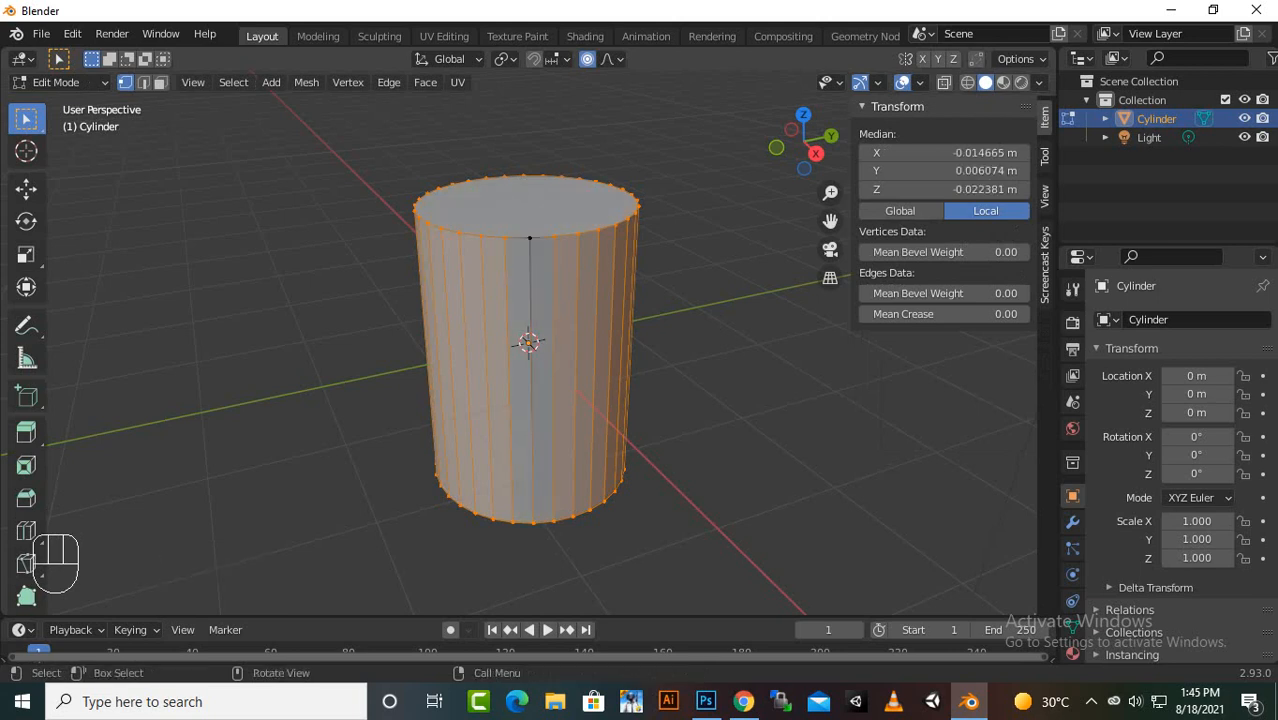
{"action": "left_click", "coordinate": [716, 310]}
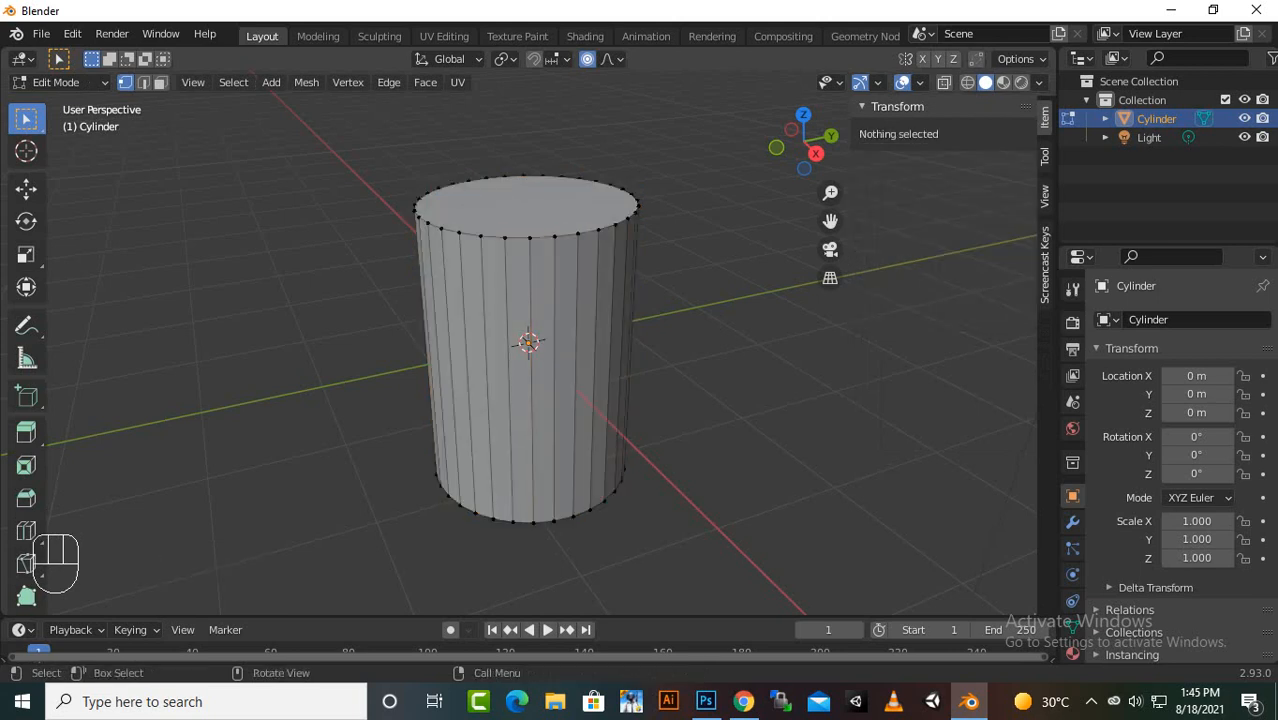
- Loop-select the cylinder's top rim, and select and deselect two neighbouring vertical edges on its front side
{"action": "left_click", "coordinate": [530, 238]}
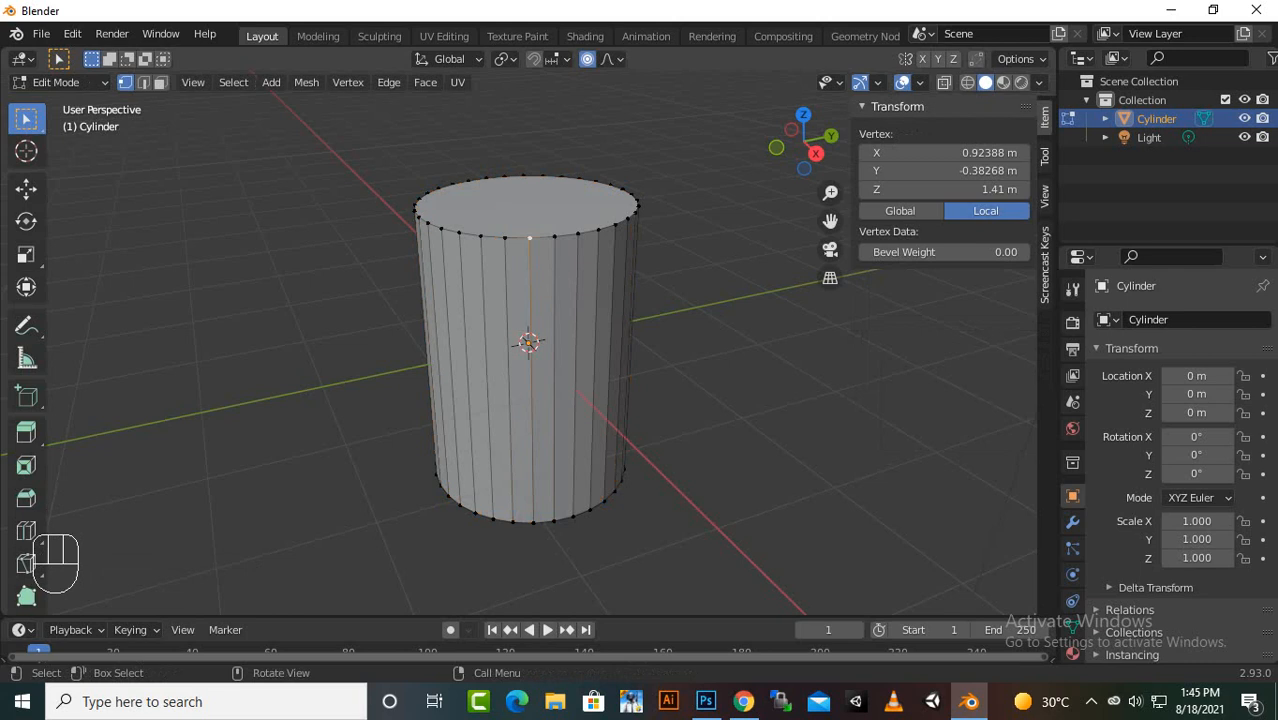
{"action": "left_click", "coordinate": [550, 237], "text": "alt"}
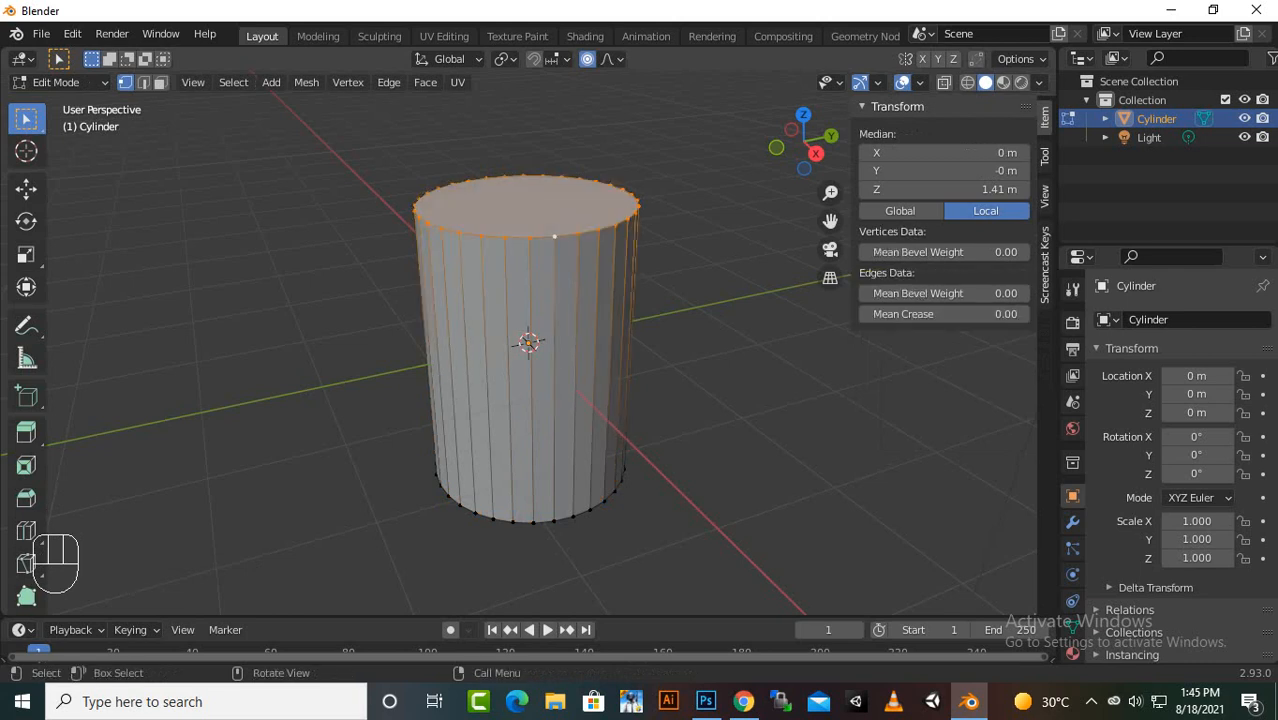
{"action": "left_click", "coordinate": [530, 238]}
{"action": "left_click", "coordinate": [530, 250], "text": "alt"}
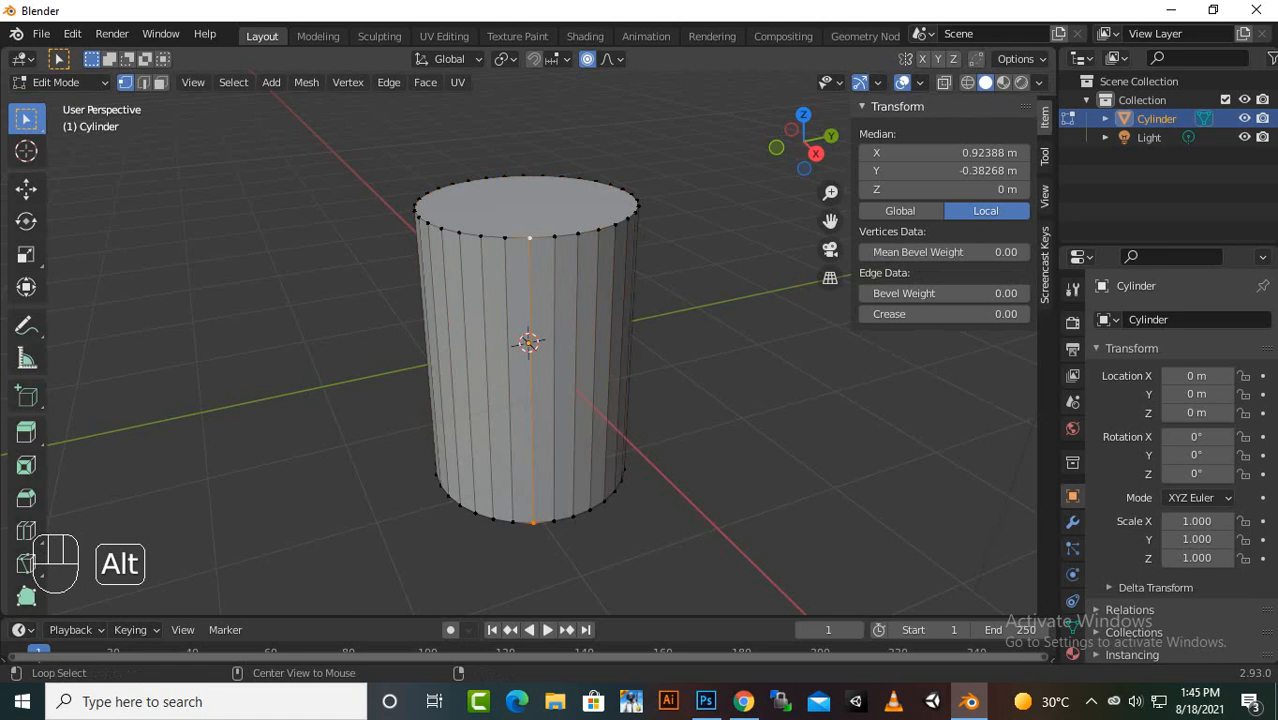
{"action": "left_click", "coordinate": [530, 250], "text": "alt+shift"}
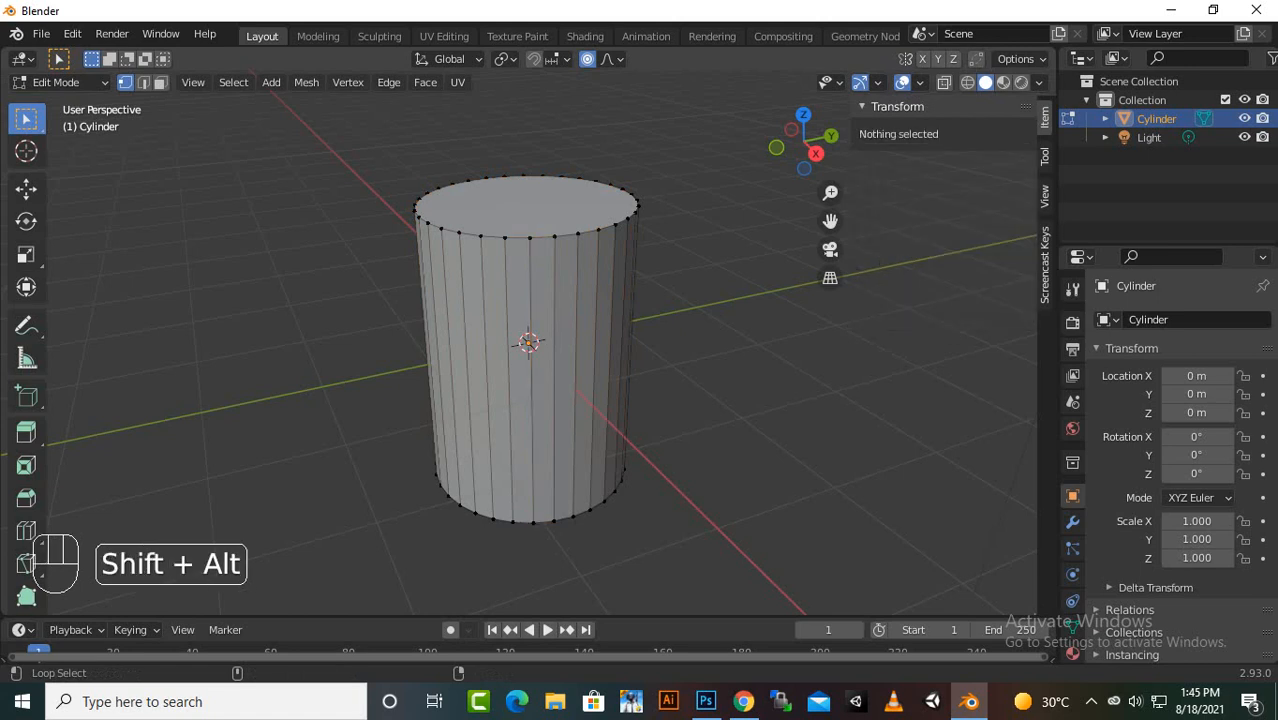
{"action": "left_click", "coordinate": [555, 248], "text": "alt+shift"}
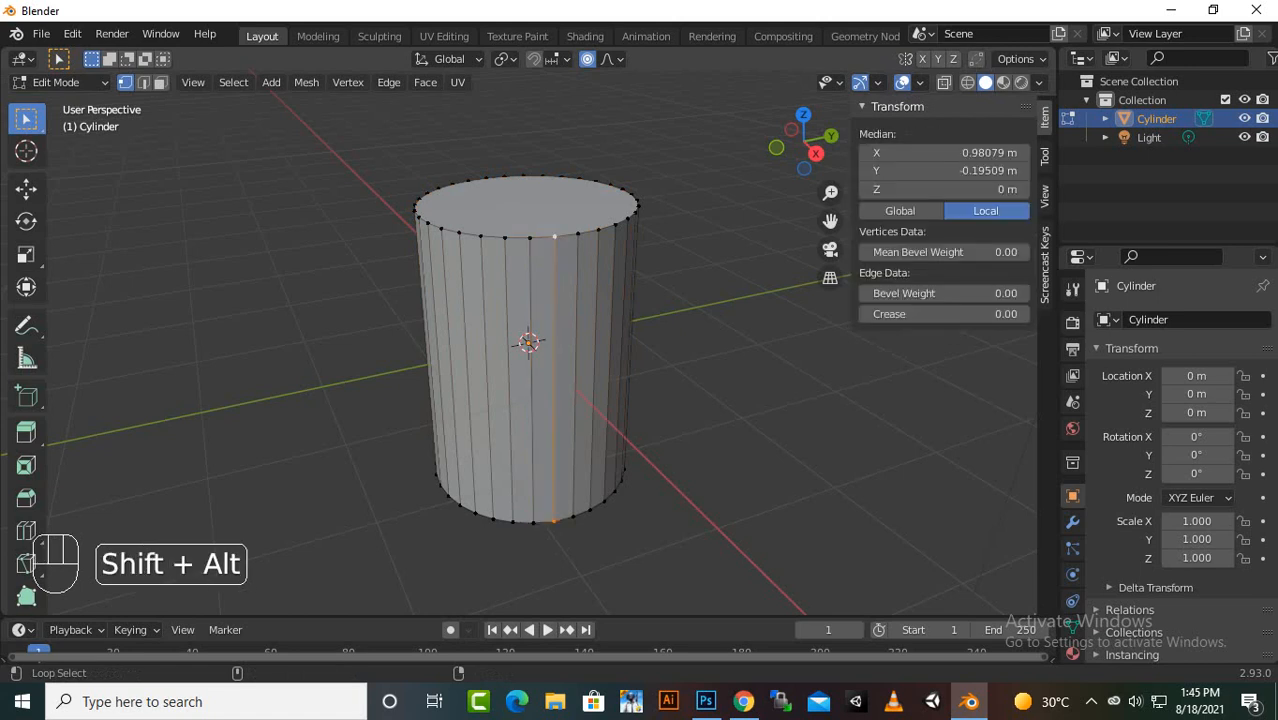
{"action": "left_click", "coordinate": [555, 248], "text": "alt+shift"}
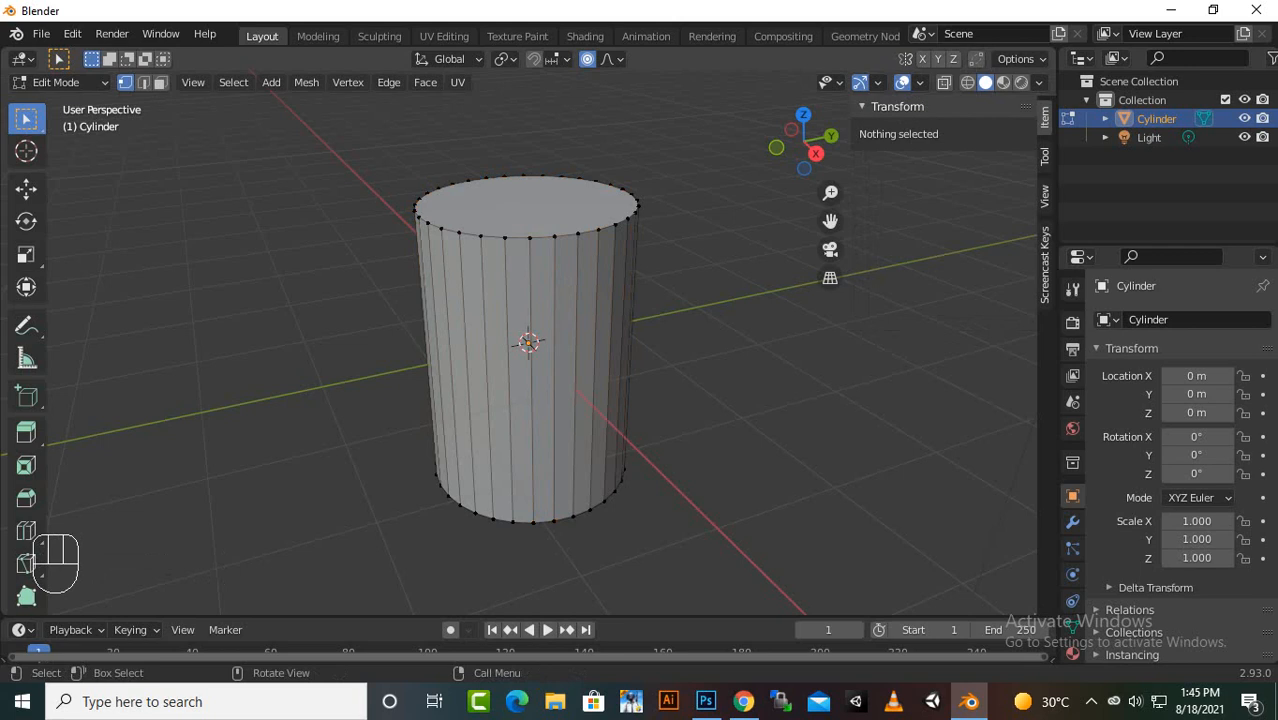
- Add horizontal loop cuts around the cylinder's side with the Loop Cut tool and set the number of cuts to 12
{"action": "scroll", "coordinate": [26, 450], "scroll_direction": "down", "scroll_amount": 5}
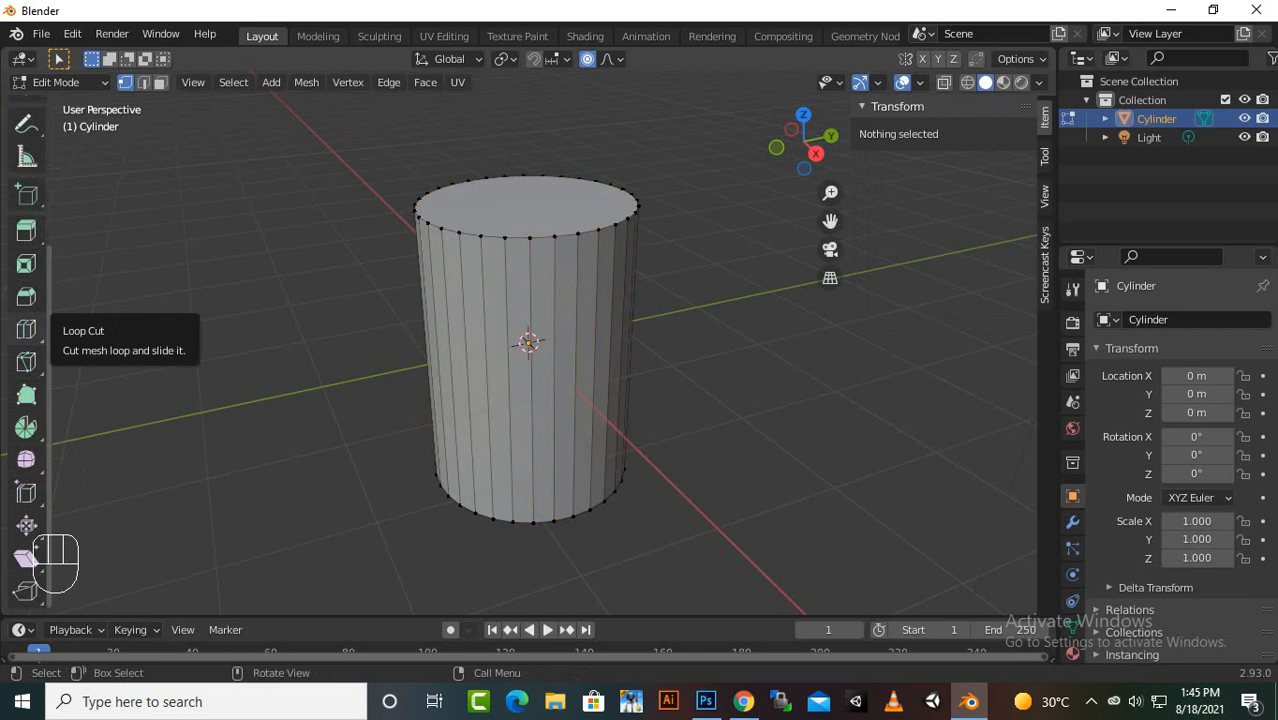
{"action": "left_click", "coordinate": [26, 329]}
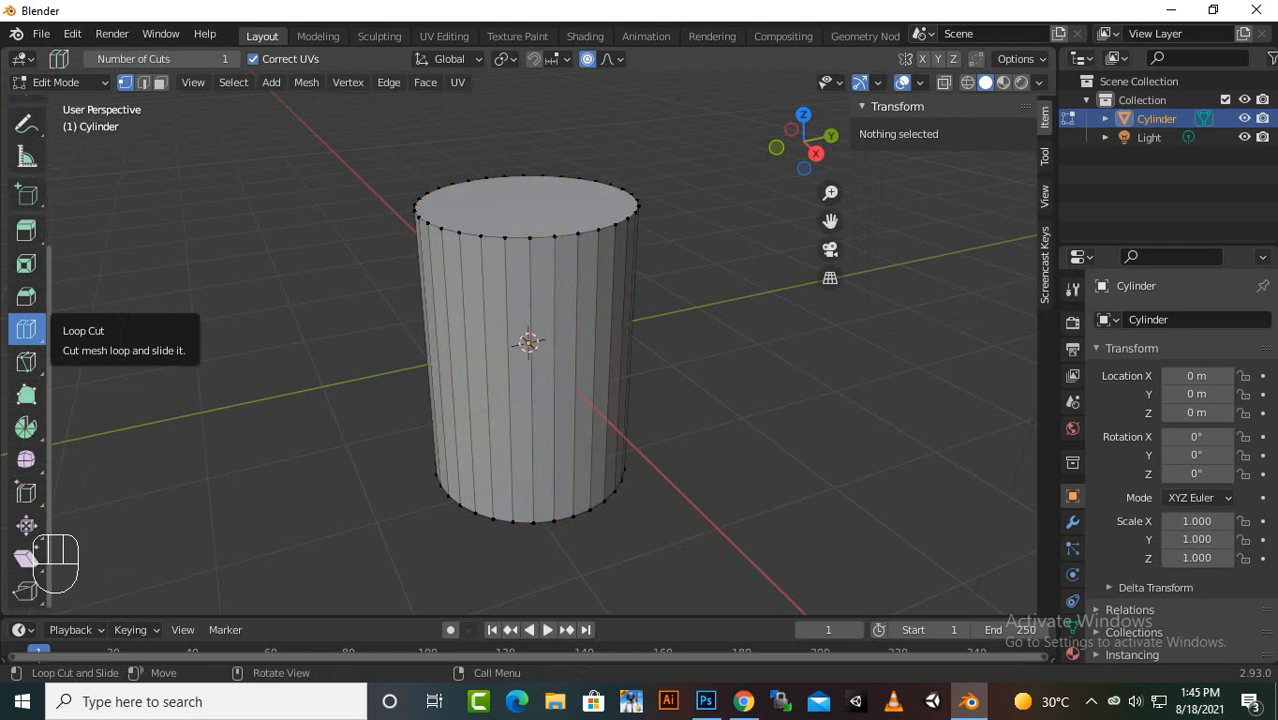
{"action": "left_click", "coordinate": [26, 329]}
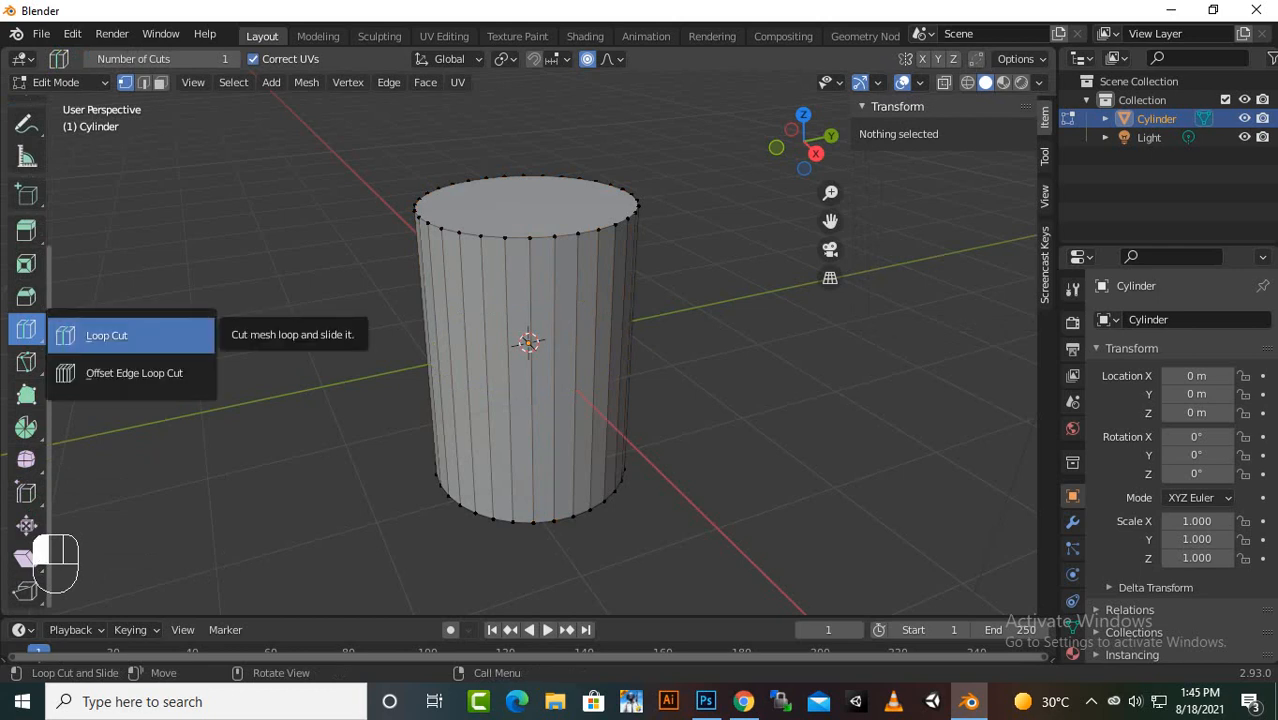
{"action": "left_click", "coordinate": [107, 335]}
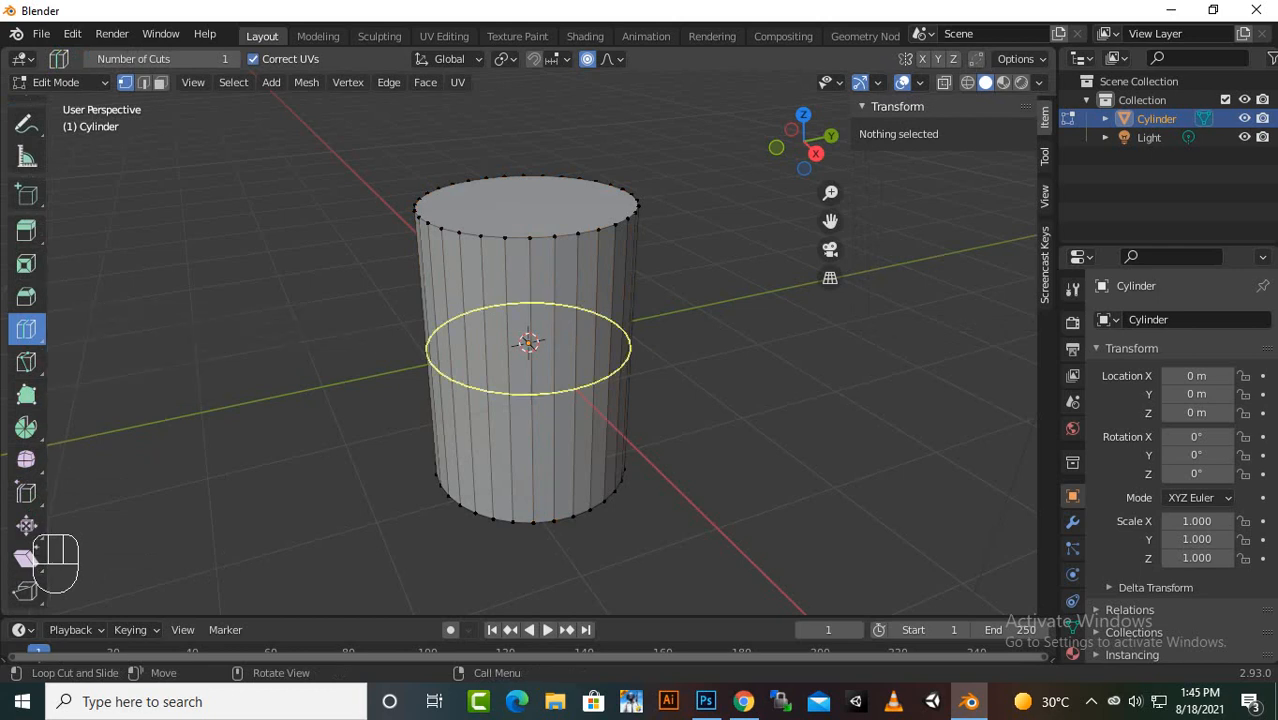
{"action": "left_click", "coordinate": [529, 385]}
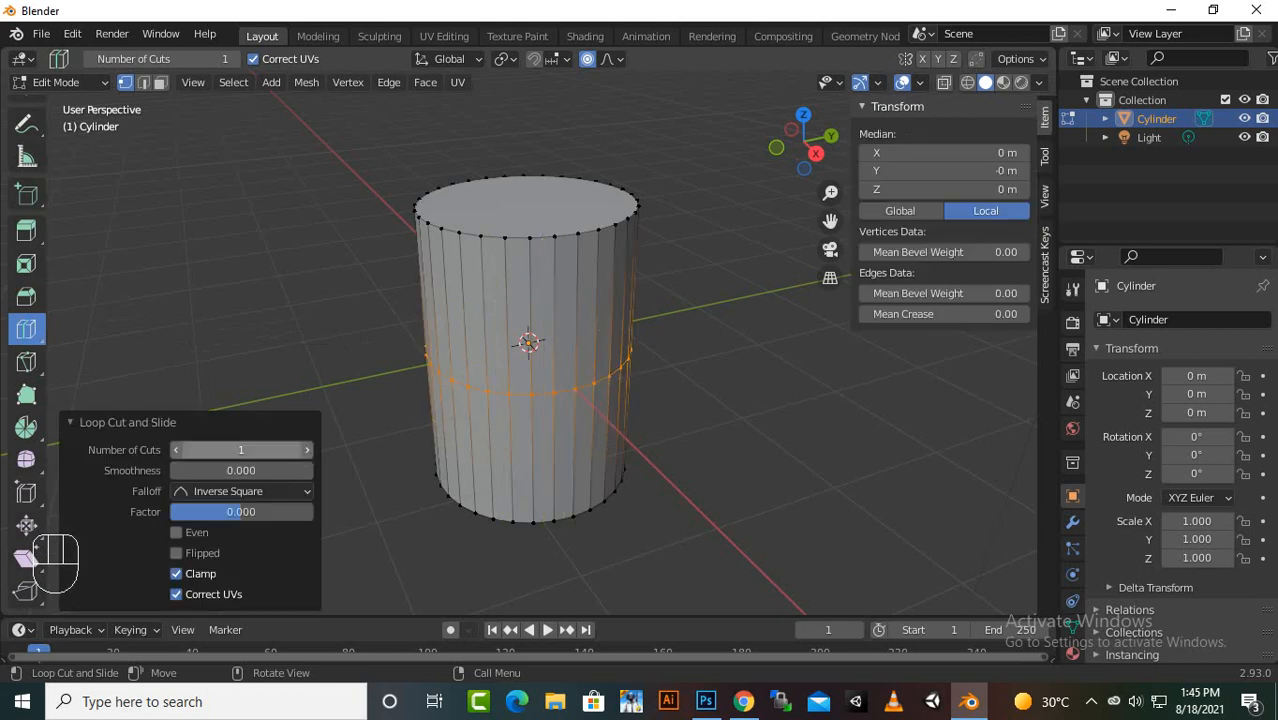
{"action": "left_click_drag", "start_coordinate": [241, 450], "coordinate": [340, 450]}
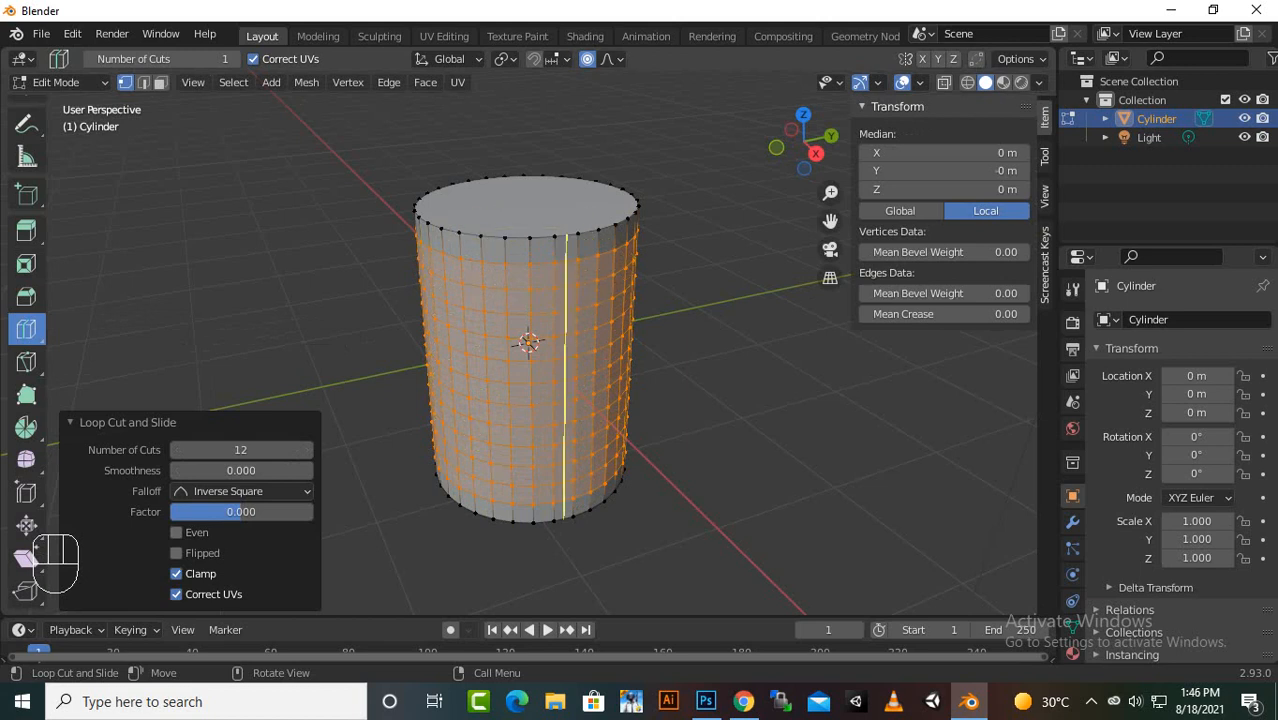
- Scale the new edge loops down to about 0.401 on all axes with smooth proportional editing
{"action": "key", "text": "g"}
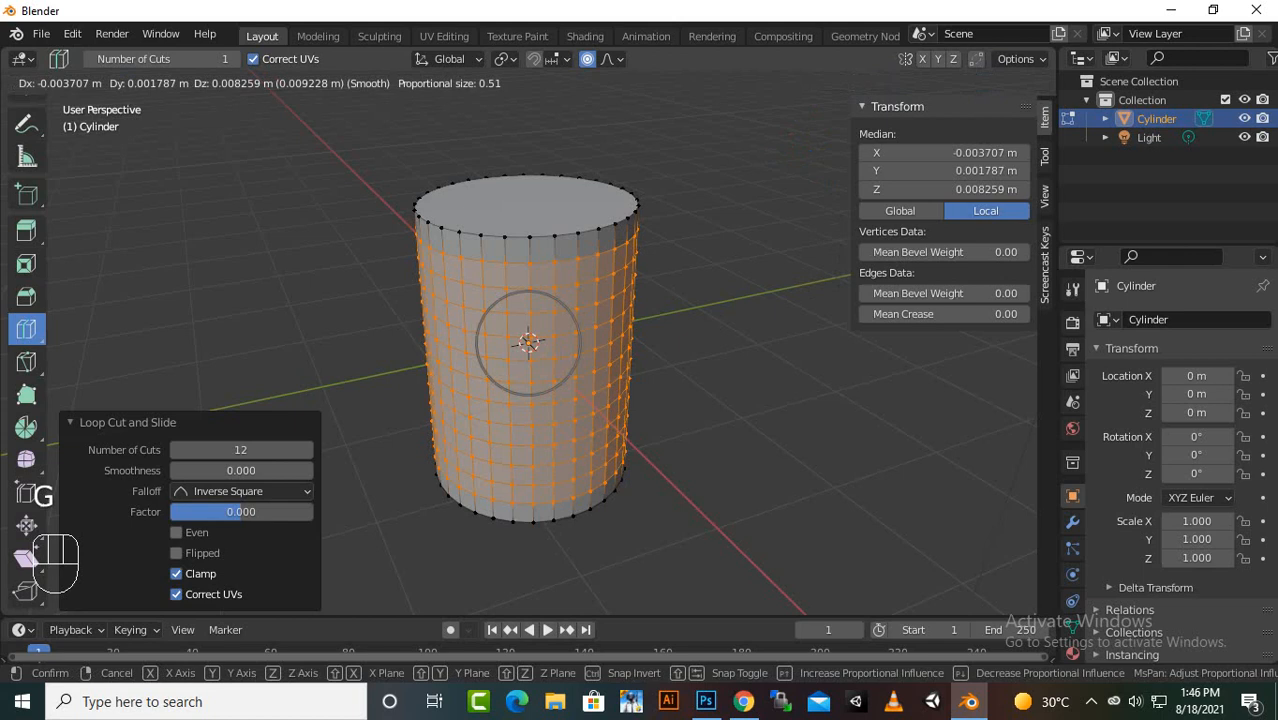
{"action": "key", "text": "s"}
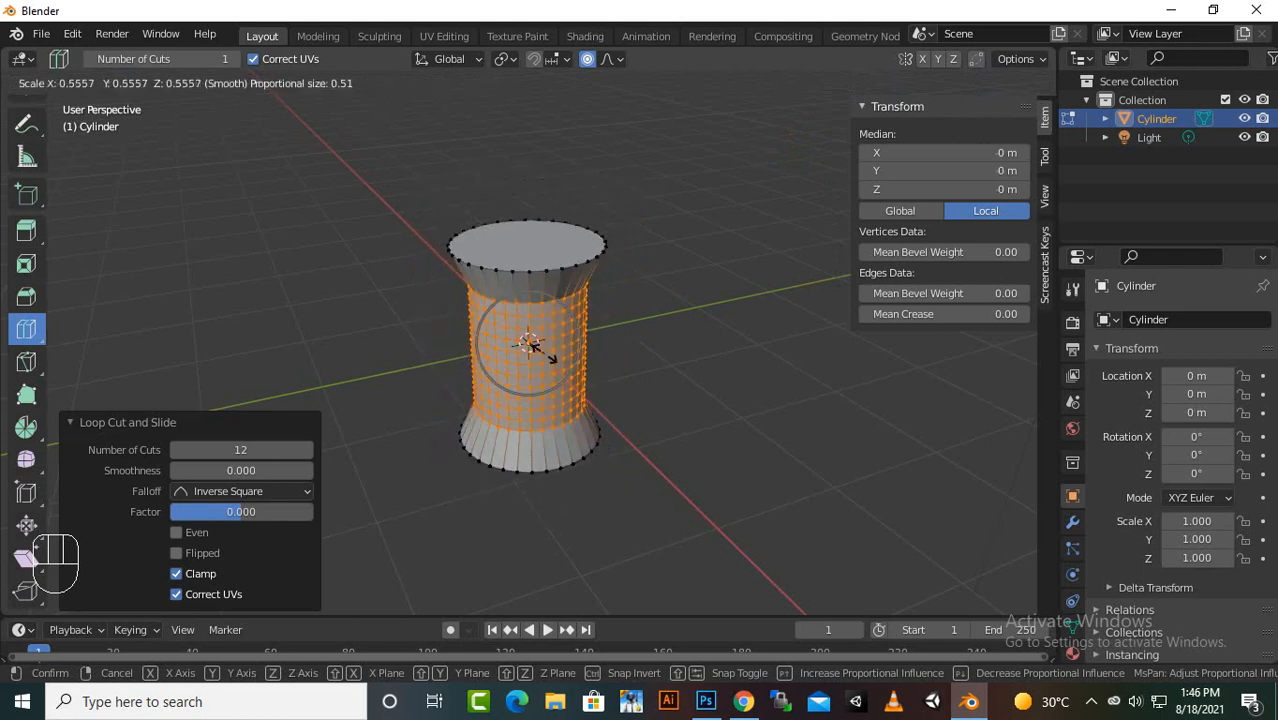
{"action": "left_click", "coordinate": [531, 347]}
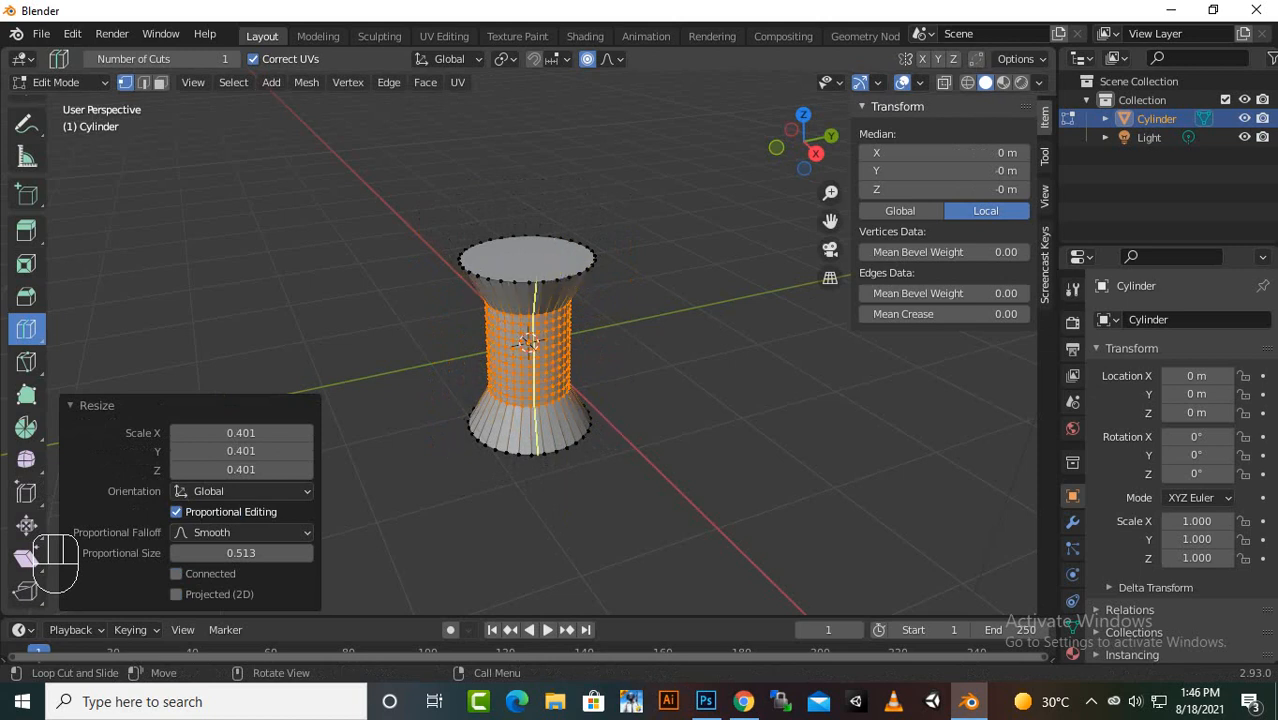
- Add one vertical loop cut down the front of the narrowed cylinder and switch back to the Select Box tool
{"action": "left_click", "coordinate": [533, 300]}
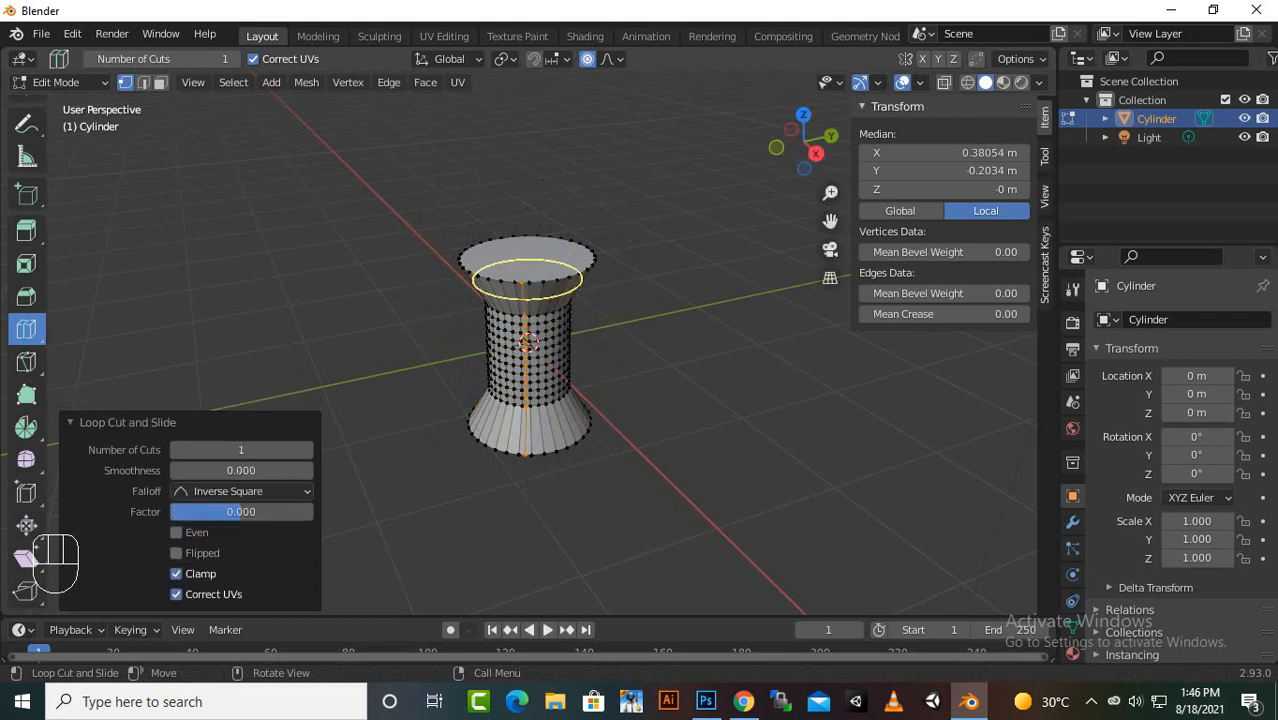
{"action": "scroll", "coordinate": [527, 340], "scroll_direction": "up", "scroll_amount": 3}
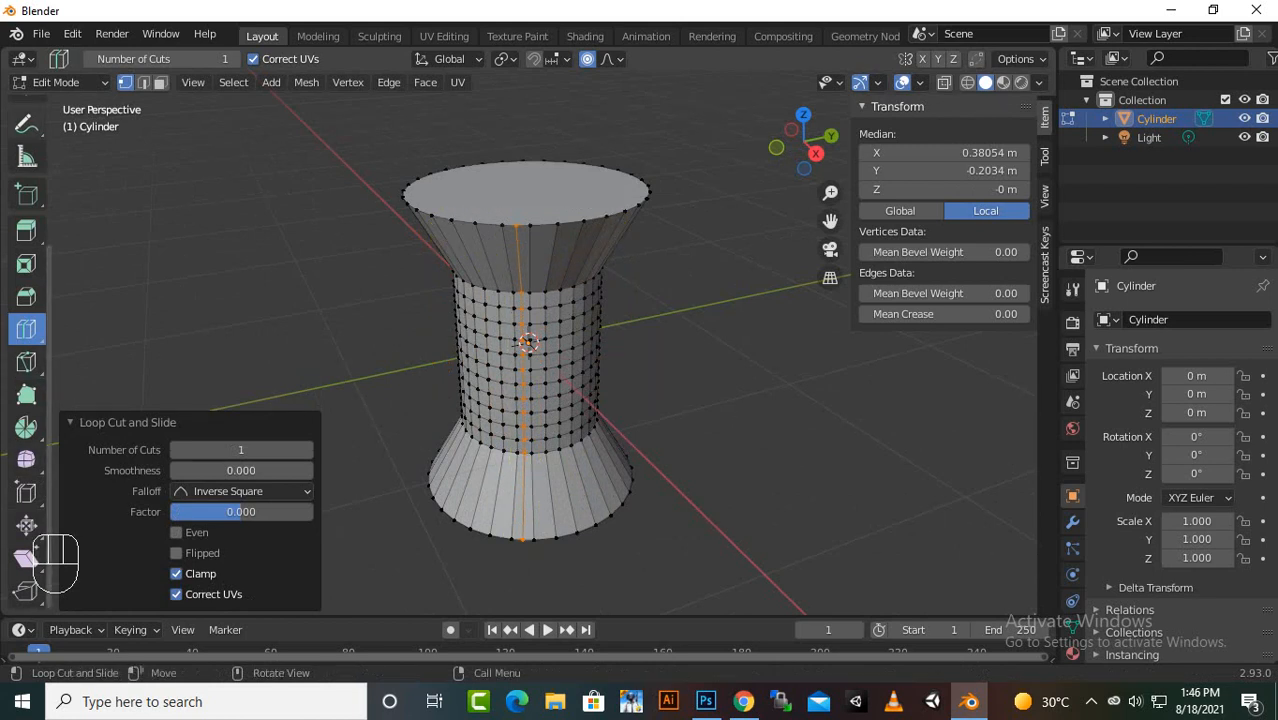
{"action": "scroll", "coordinate": [32, 154], "scroll_direction": "up", "scroll_amount": 5}
{"action": "left_click", "coordinate": [27, 120]}
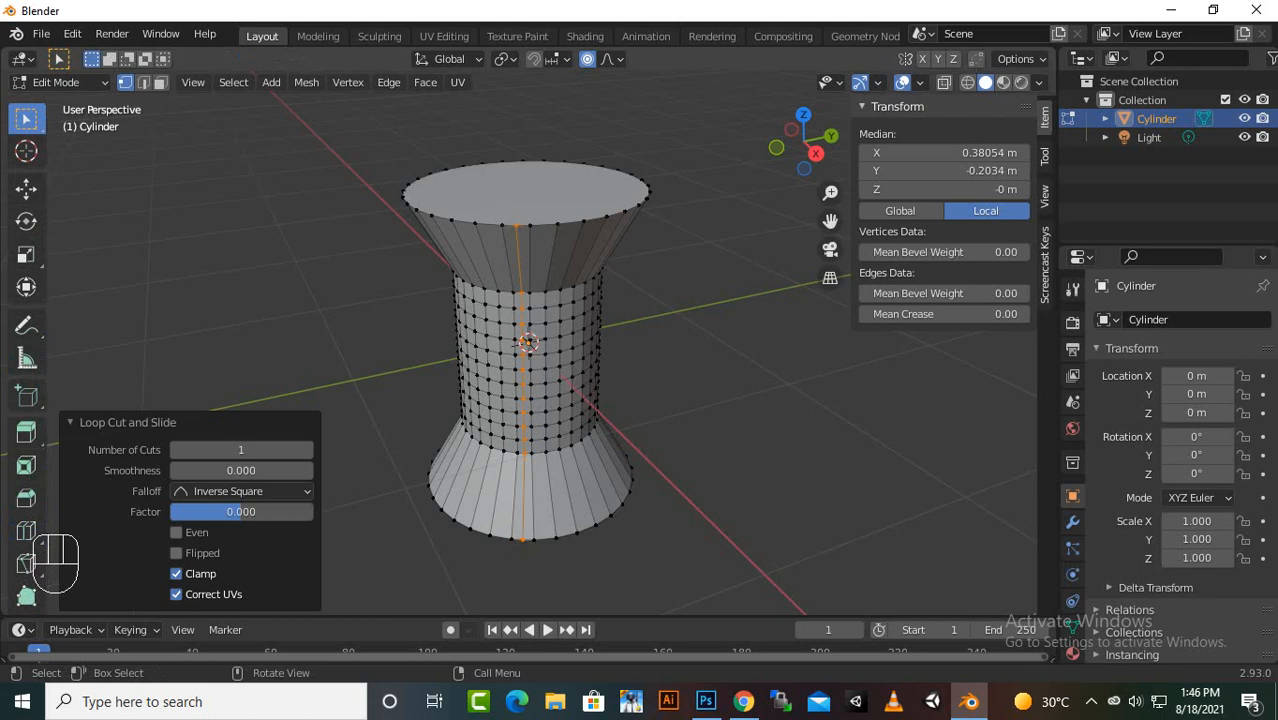
- Select the edge loop of the top rim and try to move it along Z with smooth proportional editing
{"action": "left_click", "coordinate": [534, 225], "text": "alt"}
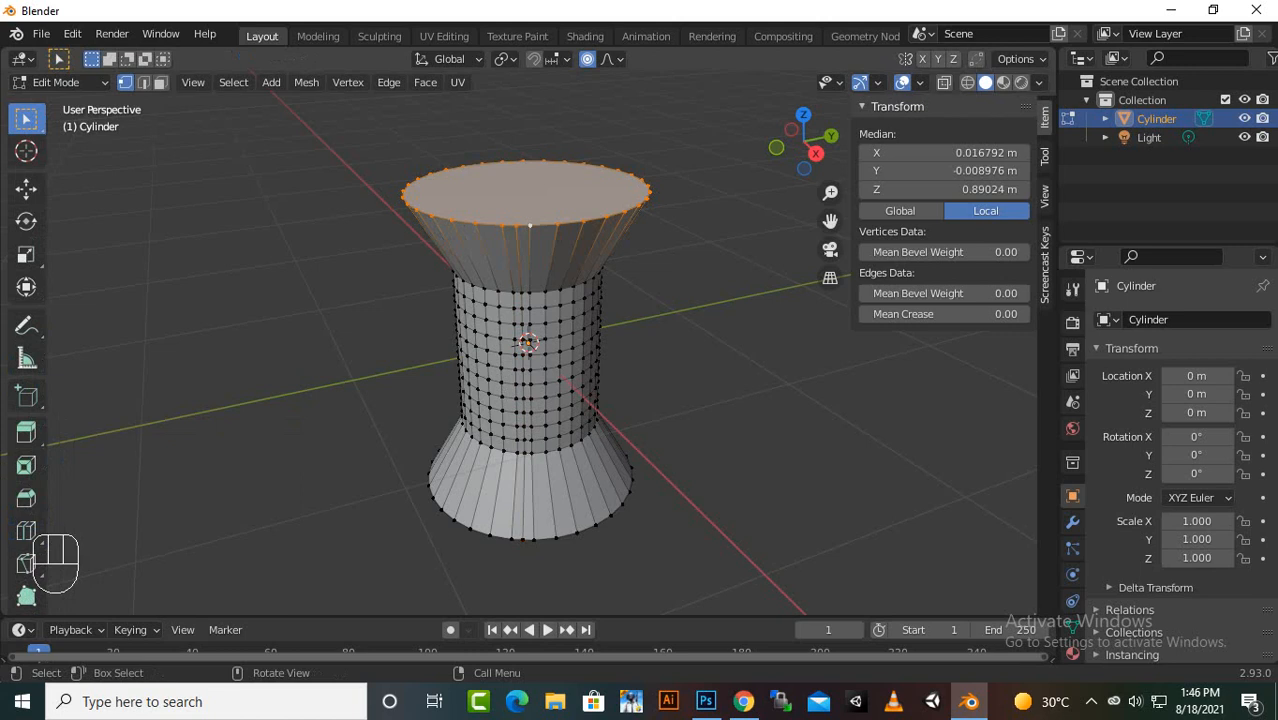
{"action": "key", "text": "g"}
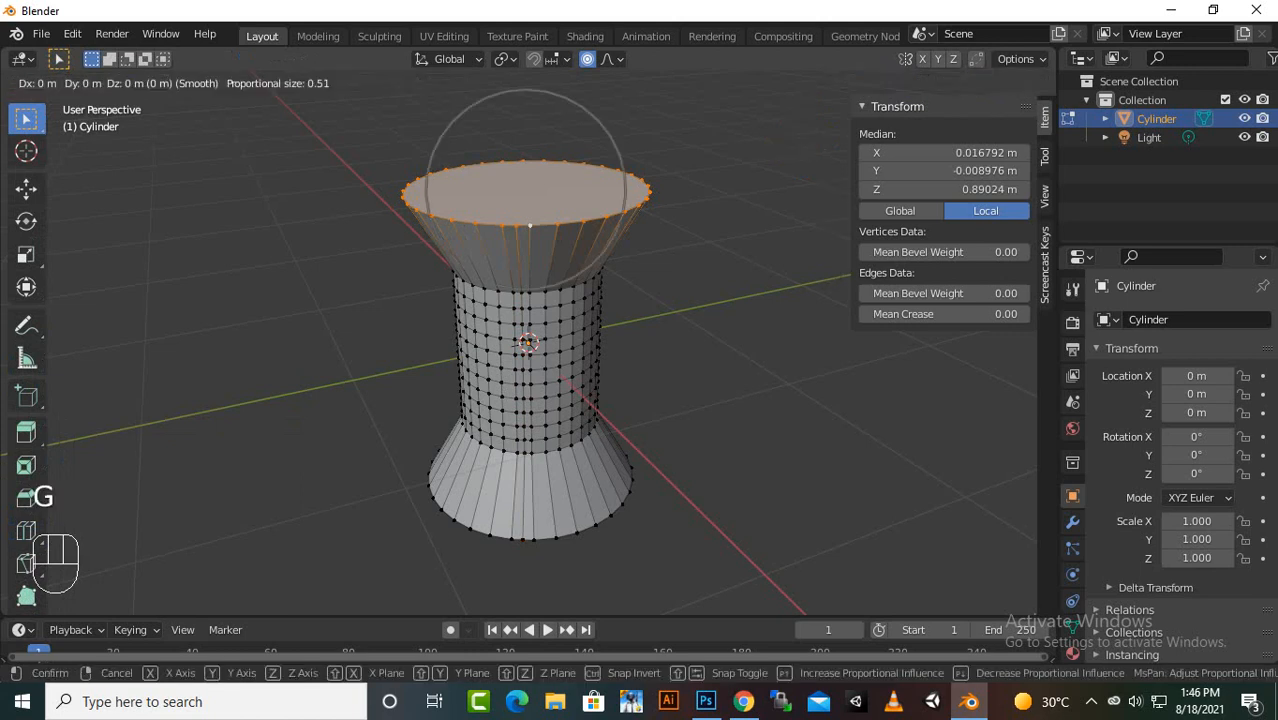
{"action": "key", "text": "z"}
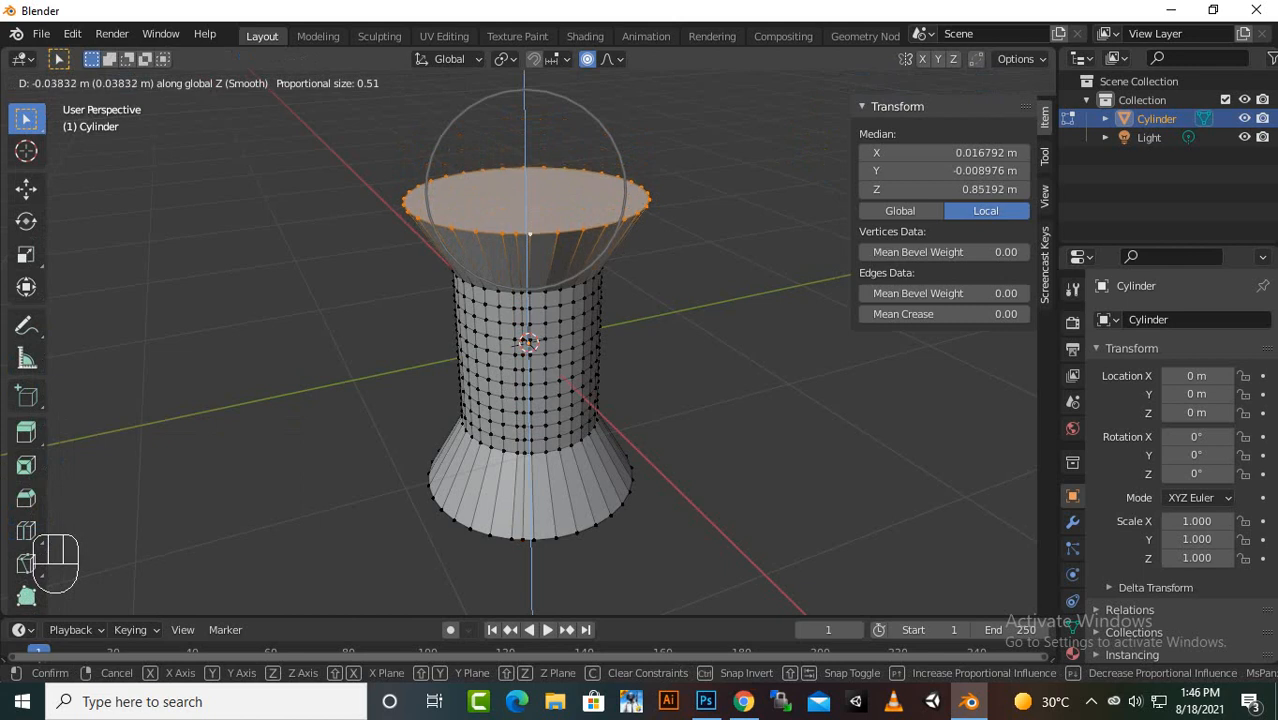
{"action": "key", "text": "Return"}
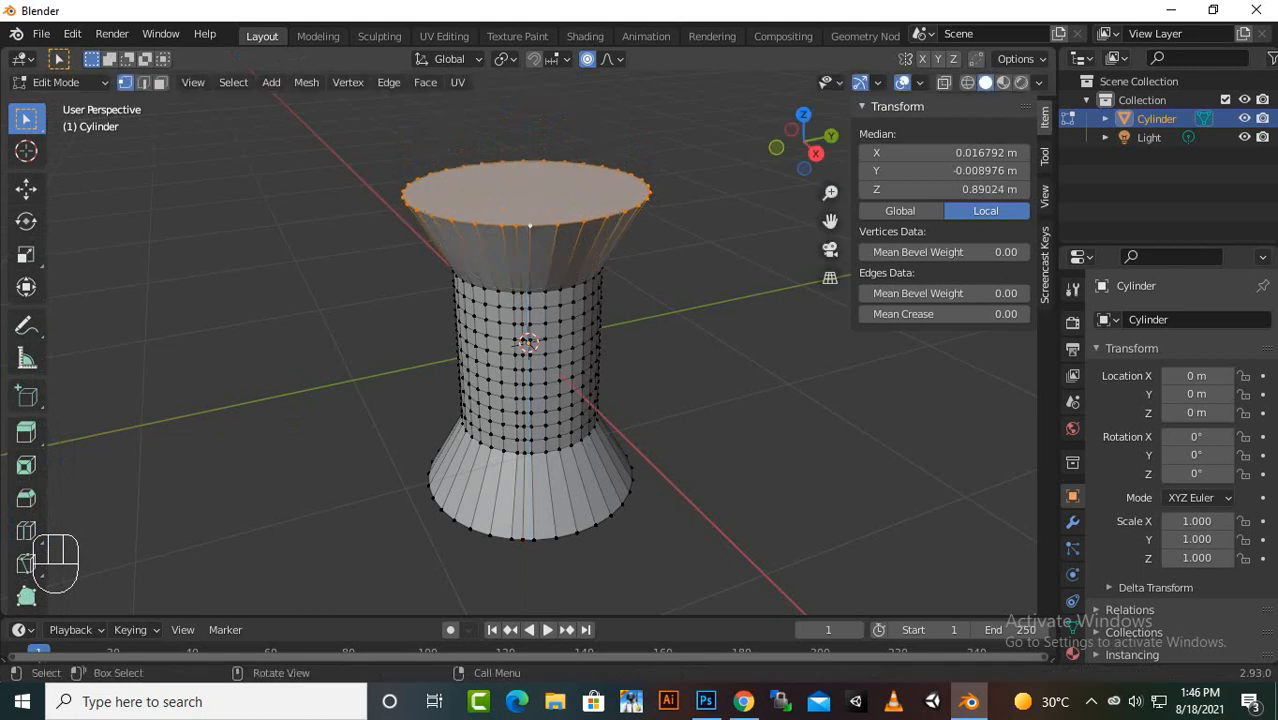
- Extrude the top rim upward about 0.25 m and scale it to about 0.347 with smooth proportional editing
{"action": "key", "text": "e"}
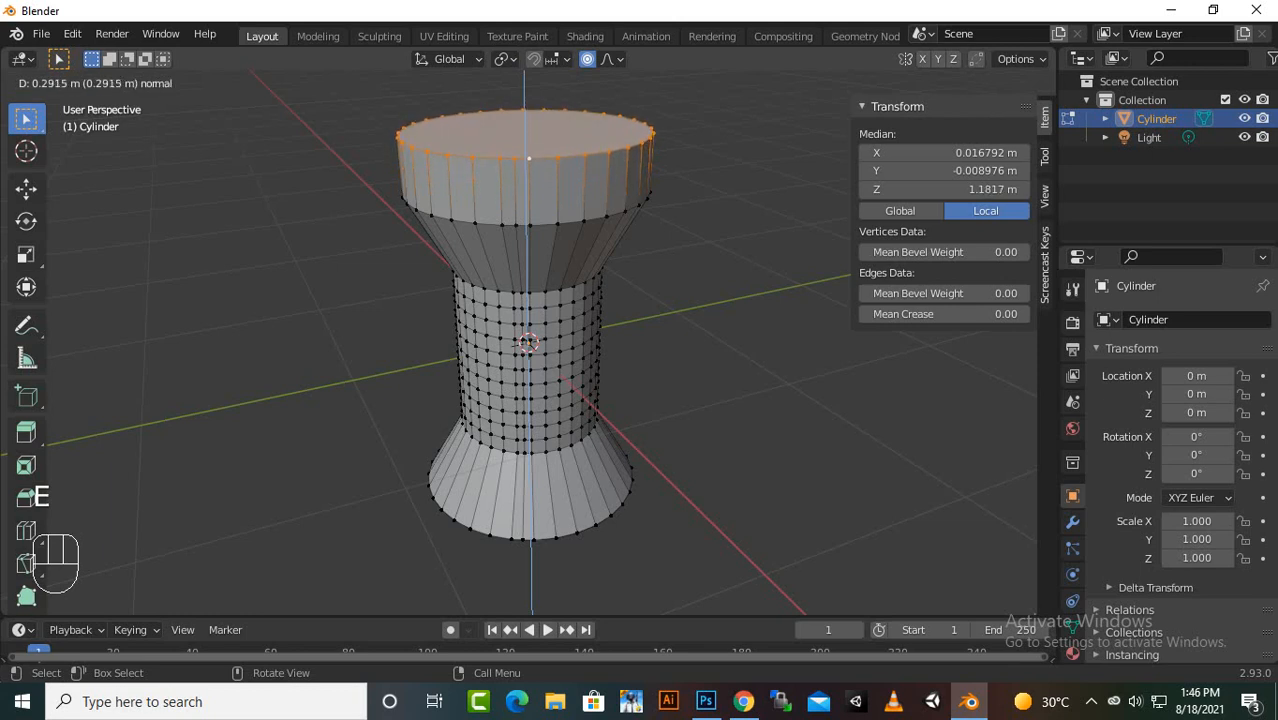
{"action": "key", "text": "Return"}
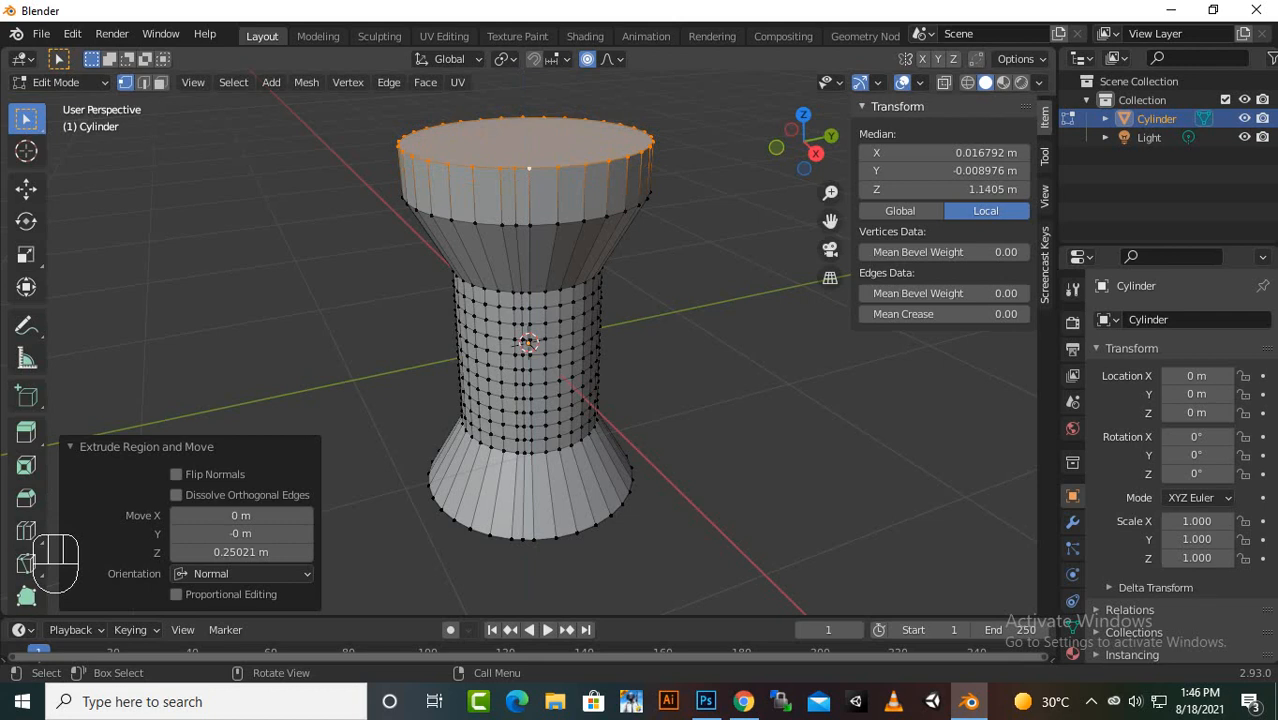
{"action": "key", "text": "s"}
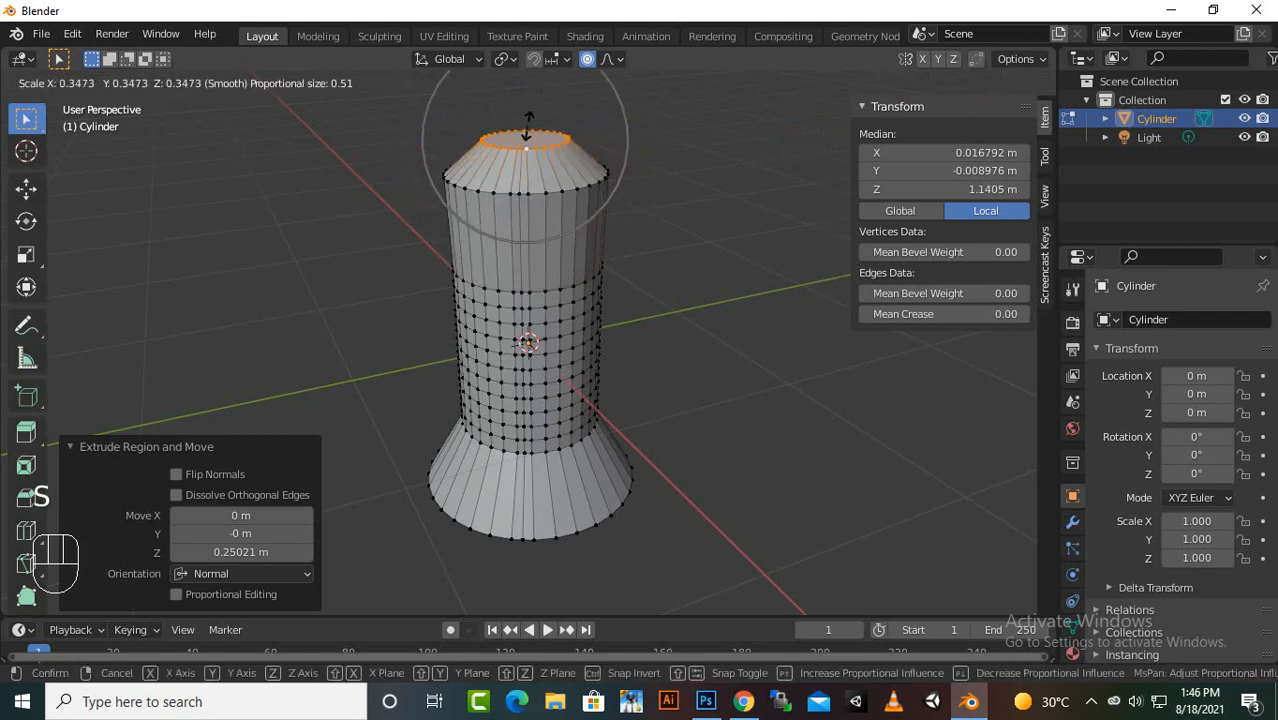
{"action": "left_click", "coordinate": [532, 120]}
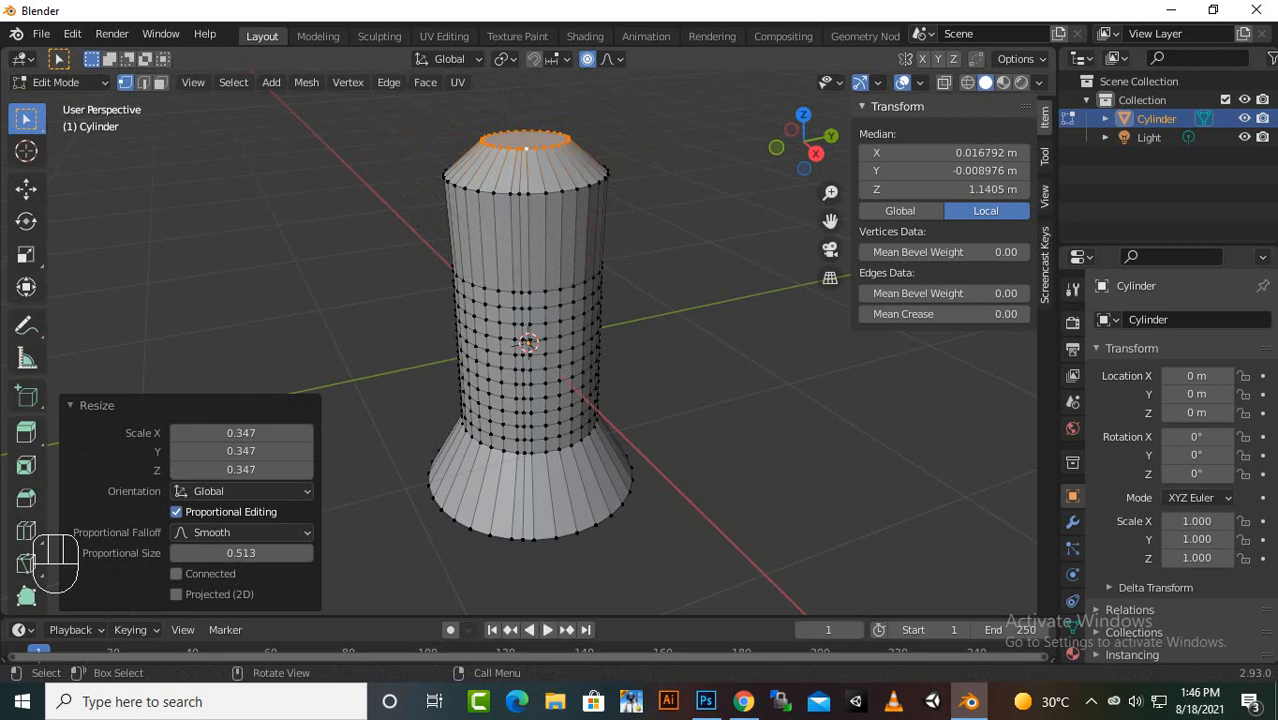
{"action": "scroll", "coordinate": [527, 342], "scroll_direction": "down", "scroll_amount": 2}
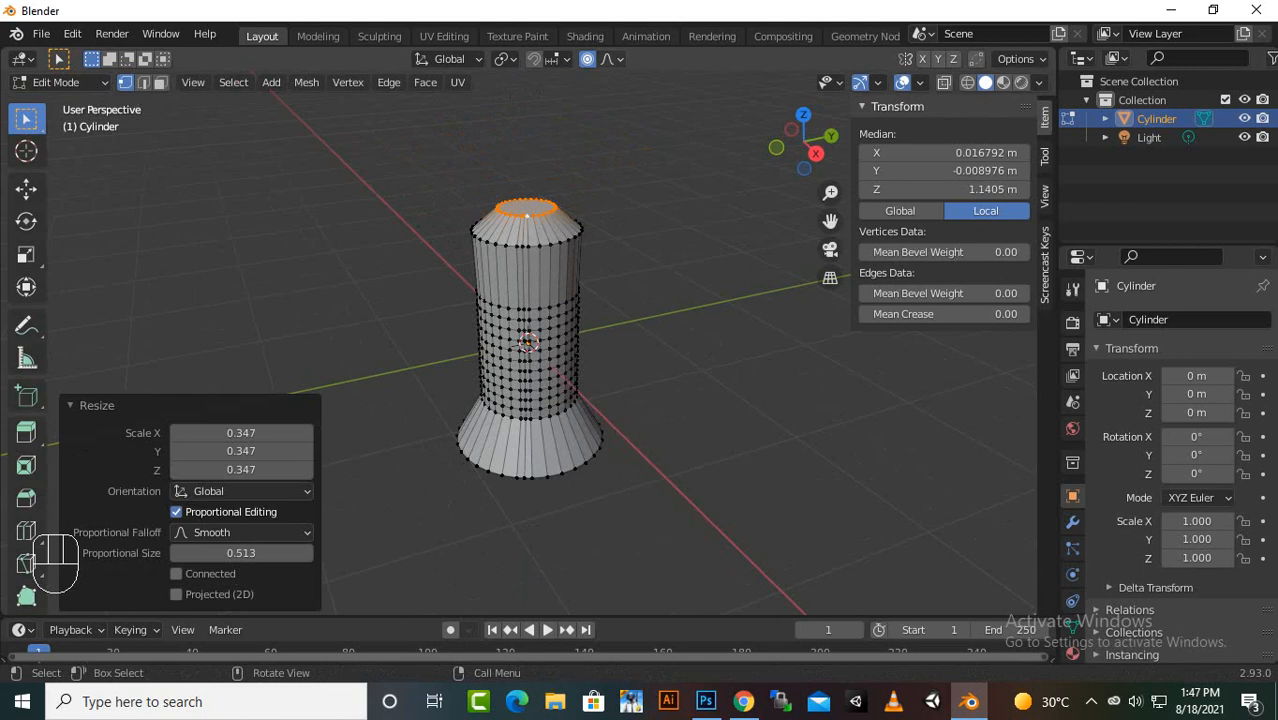
{"action": "left_click", "coordinate": [609, 58]}
{"action": "left_click", "coordinate": [611, 59]}
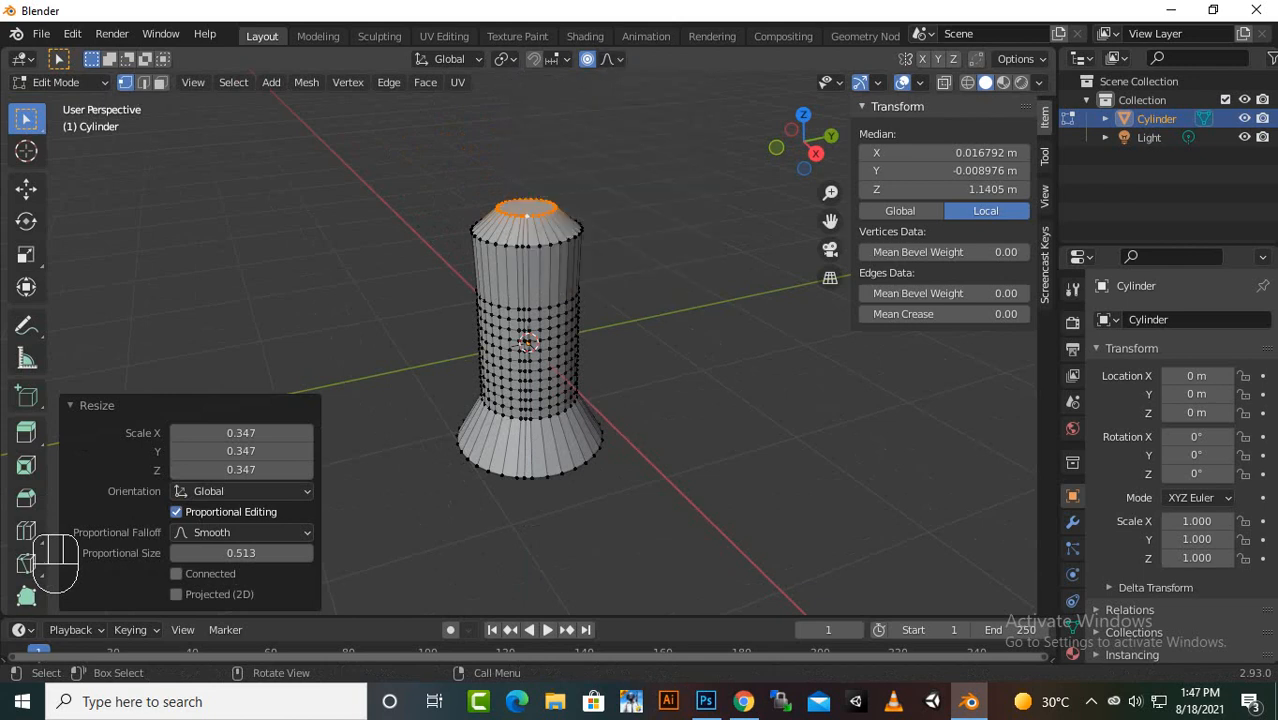